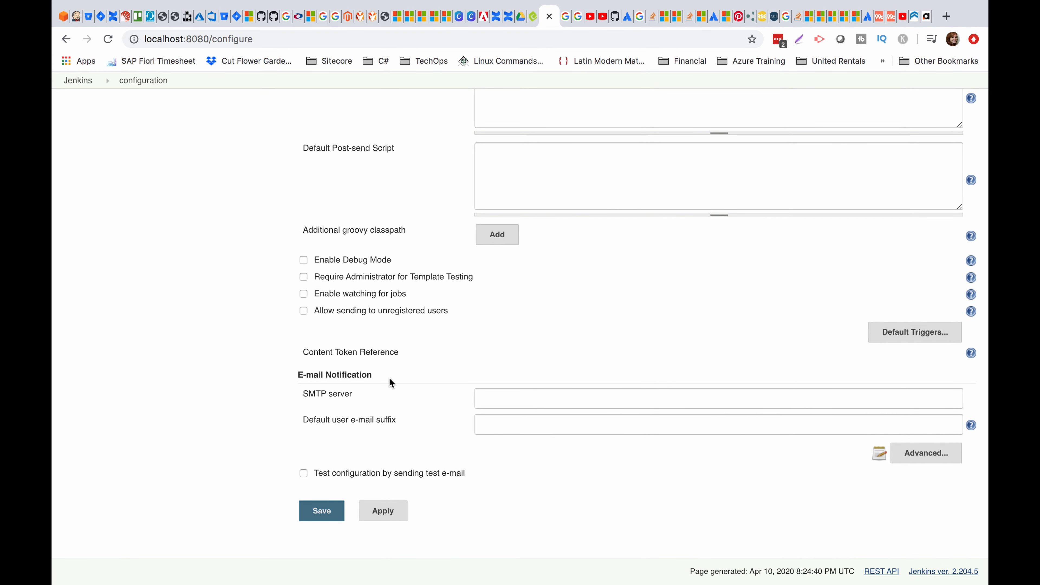
# Scroll the Configure System page to the E-mail Notification section.
pyautogui.scroll(15, 390, 378)
# Enter smtp.gmail.com as the SMTP server and expand the advanced mail options.
pyautogui.scroll(-5, 390, 378)
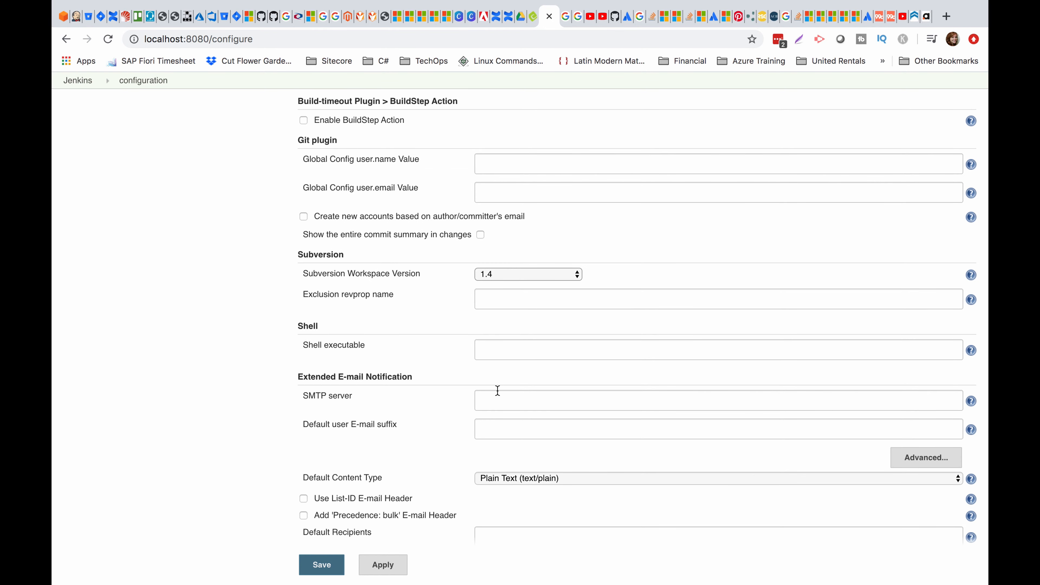
pyautogui.scroll(-15, 494, 390)
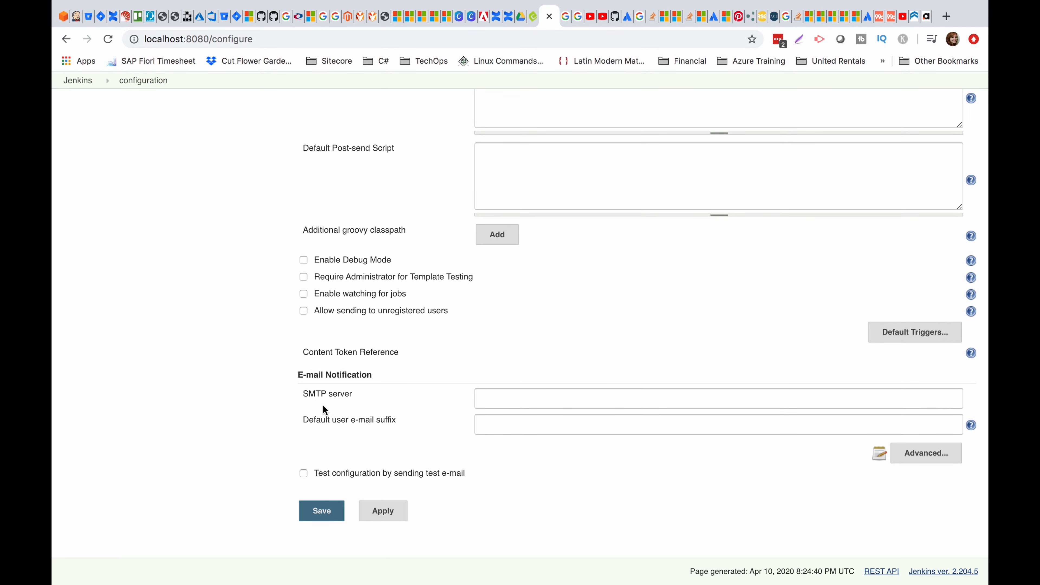
pyautogui.click(552, 394)
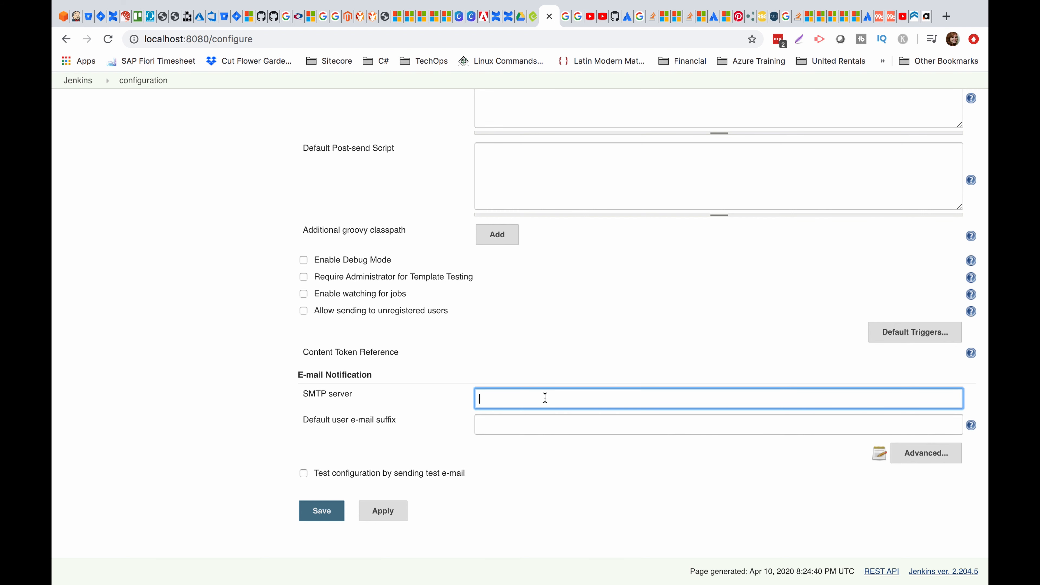
pyautogui.write('smtp.gmail.')
pyautogui.click(928, 462)
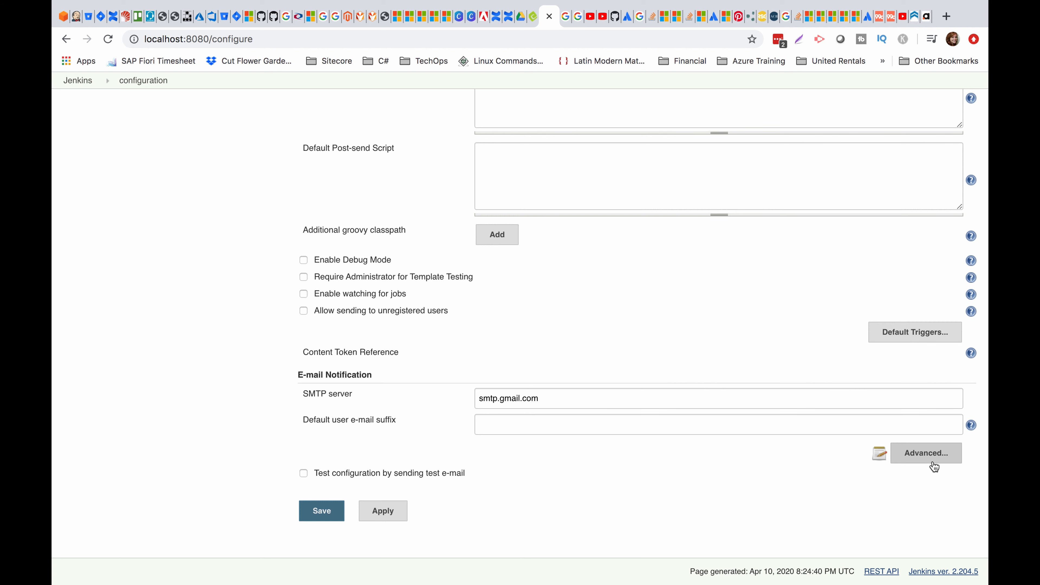
pyautogui.click(927, 454)
# Turn on SMTP authentication and enter the Gmail account user name.
pyautogui.scroll(-2, 376, 379)
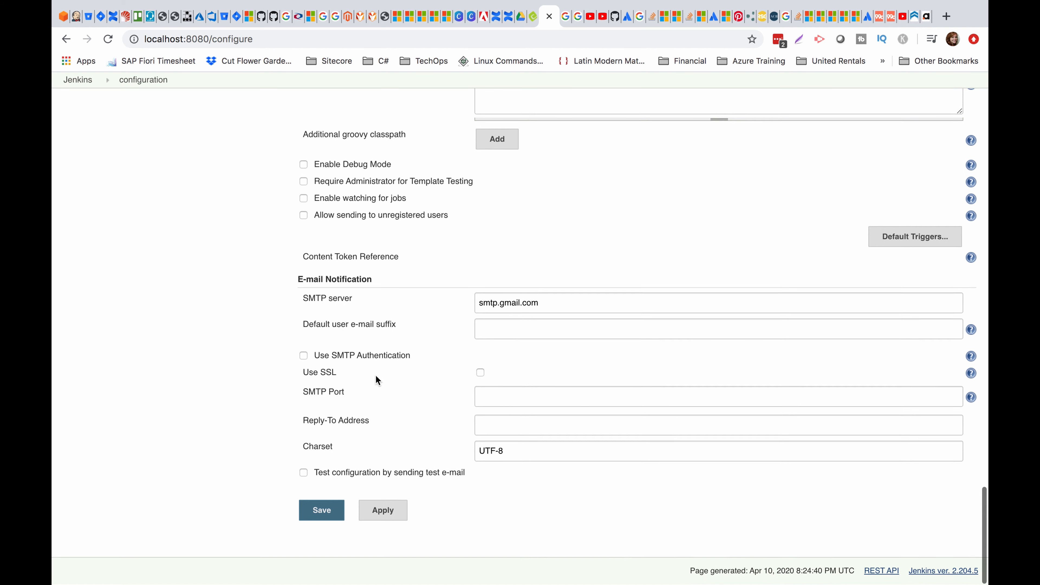
pyautogui.click(303, 356)
pyautogui.click(527, 382)
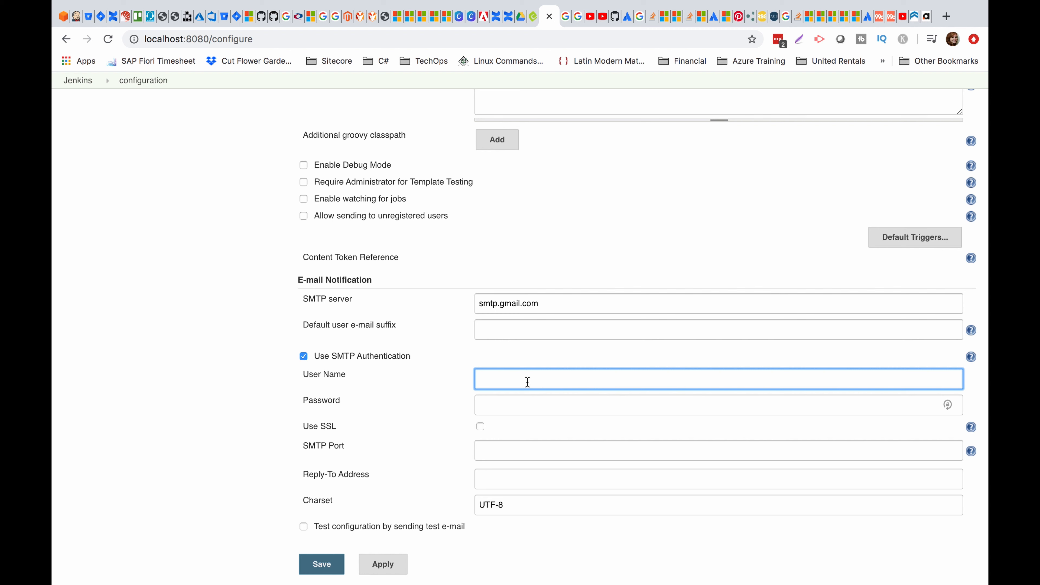
pyautogui.press('Tab')
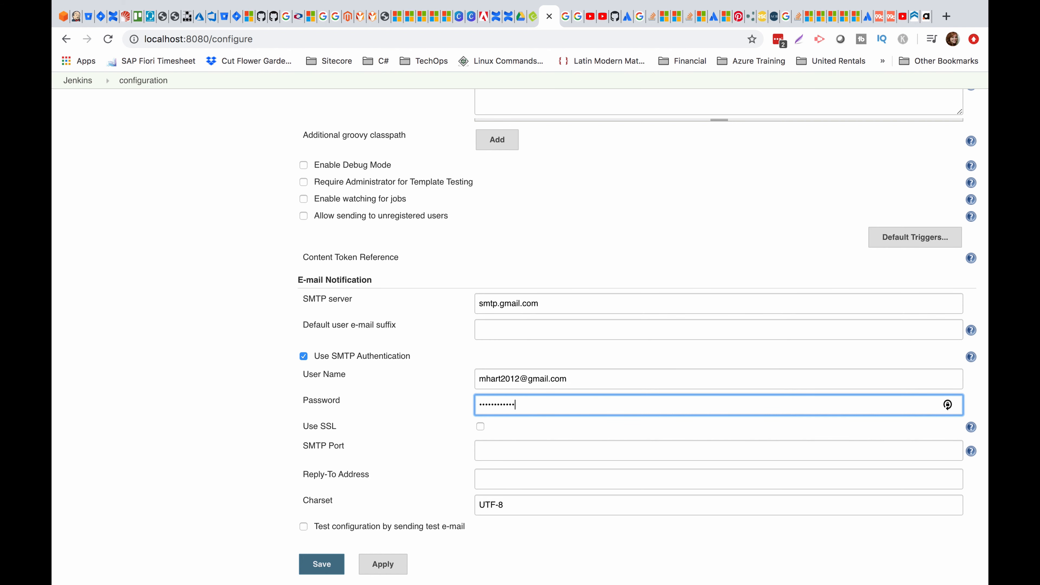
# Enable SSL on port 465, set a no-reply Reply-To address, and enable test e-mail.
pyautogui.click(481, 427)
pyautogui.click(498, 449)
pyautogui.write('465')
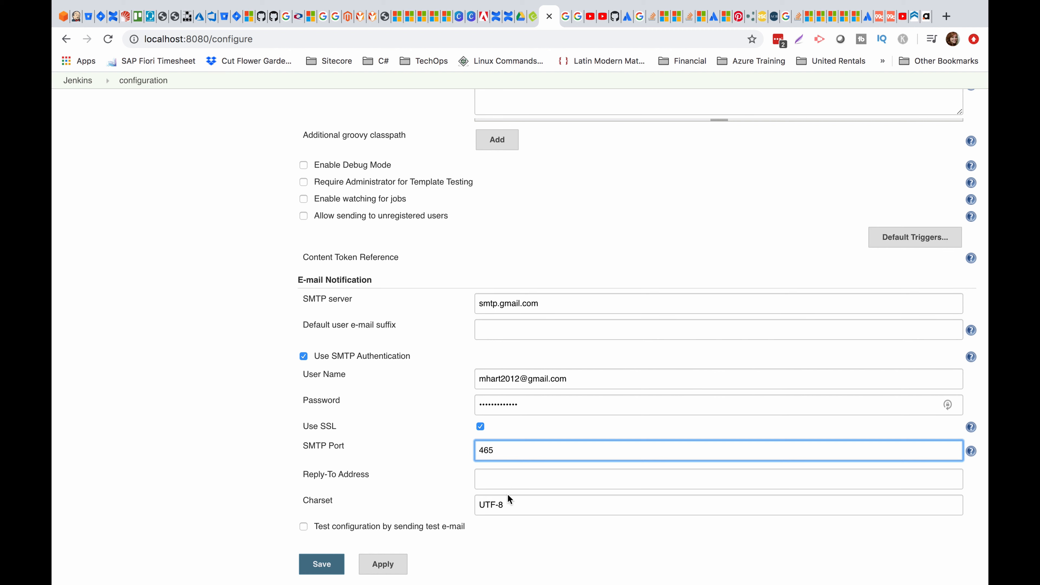
pyautogui.click(516, 479)
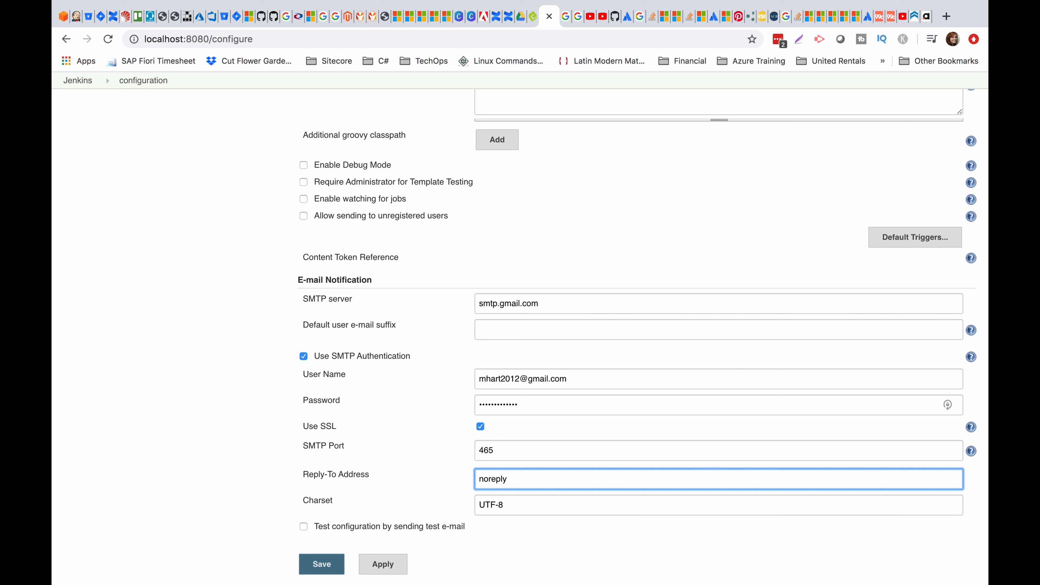
pyautogui.scroll(-2, 436, 463)
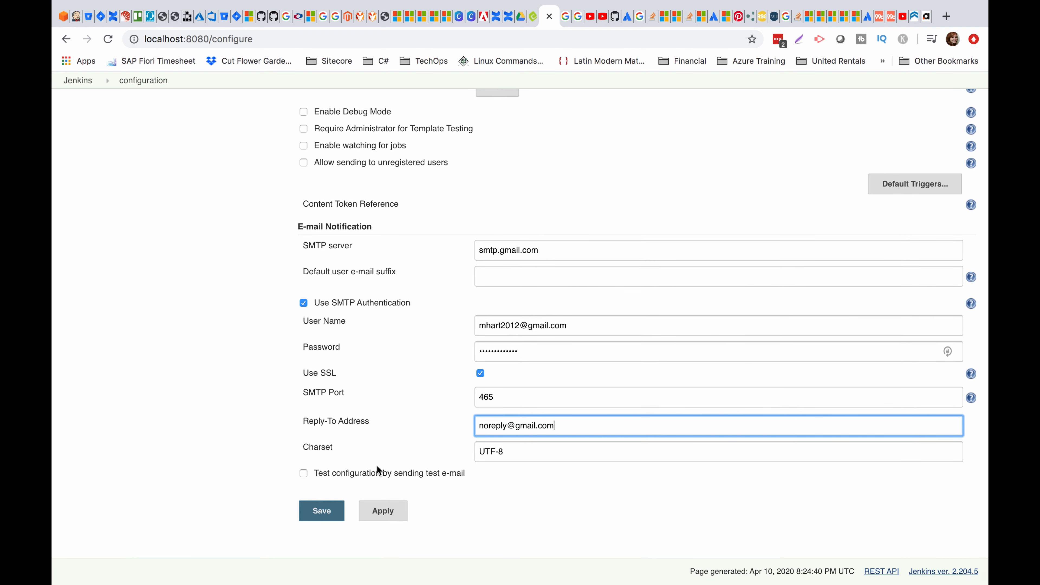
pyautogui.click(303, 474)
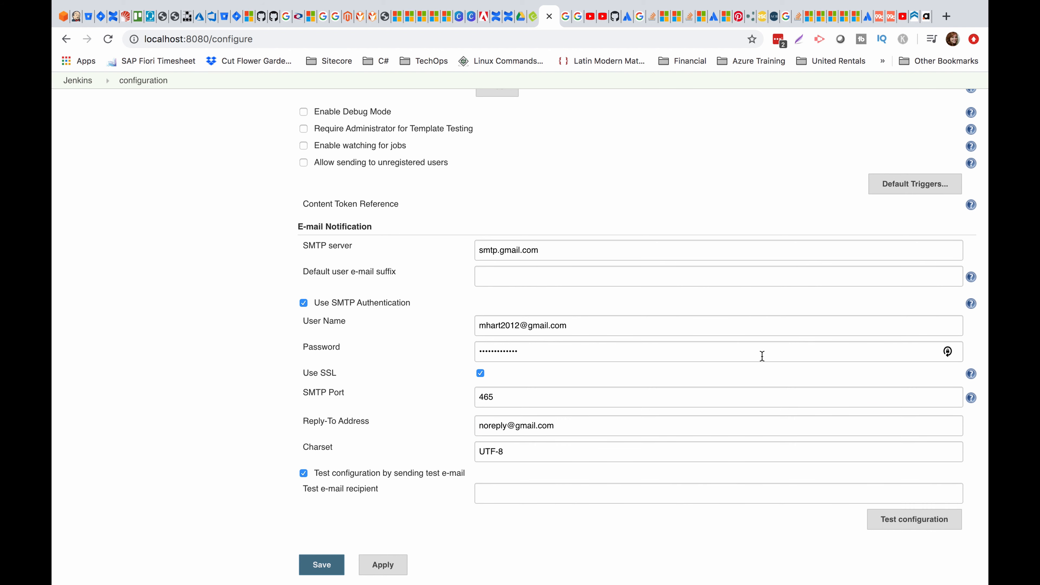
# Send a test e-mail to the Gmail account and read the application-specific password error.
pyautogui.click(603, 492)
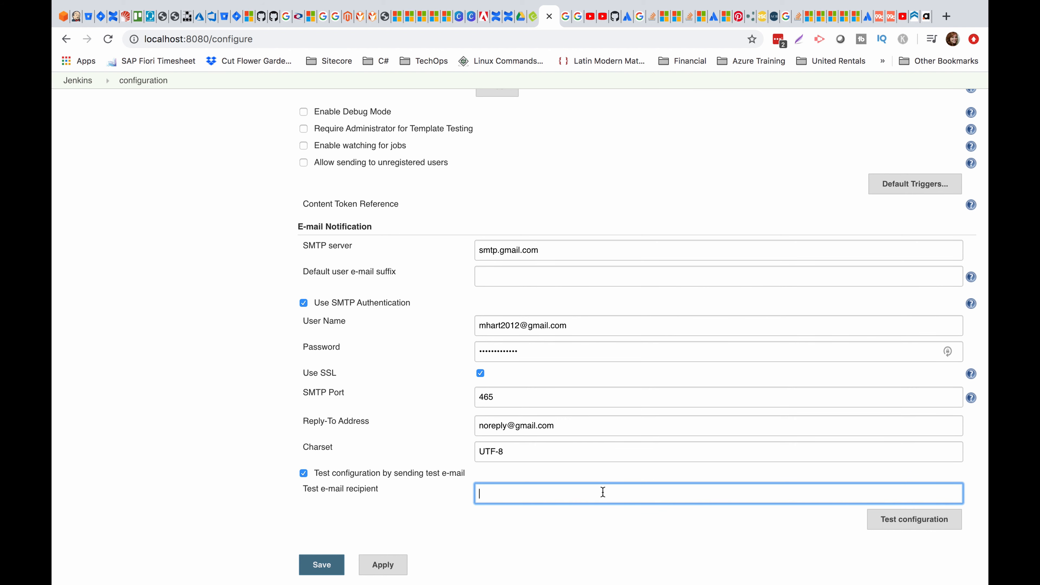
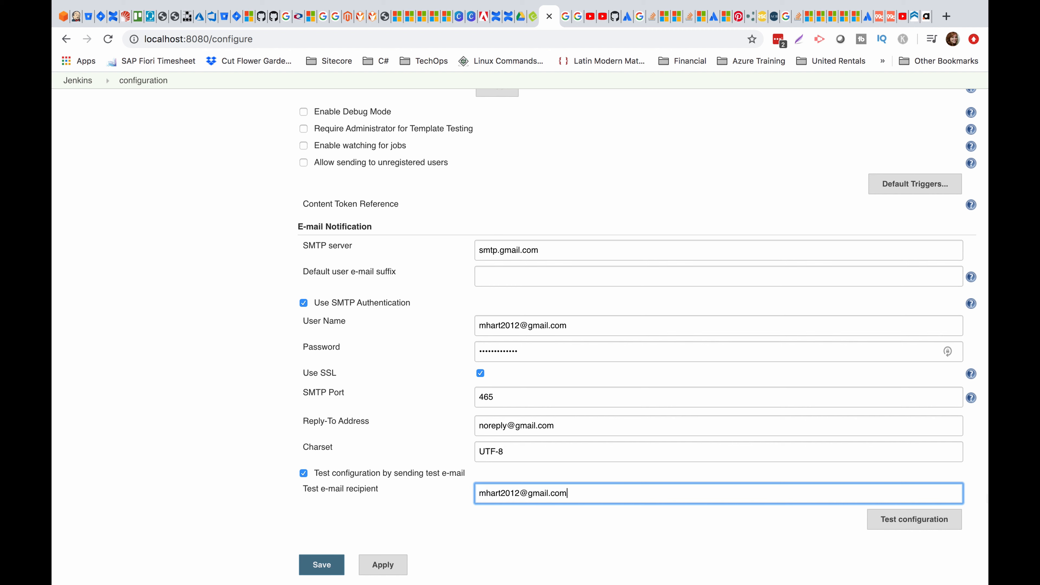
pyautogui.click(935, 519)
pyautogui.scroll(-3, 611, 429)
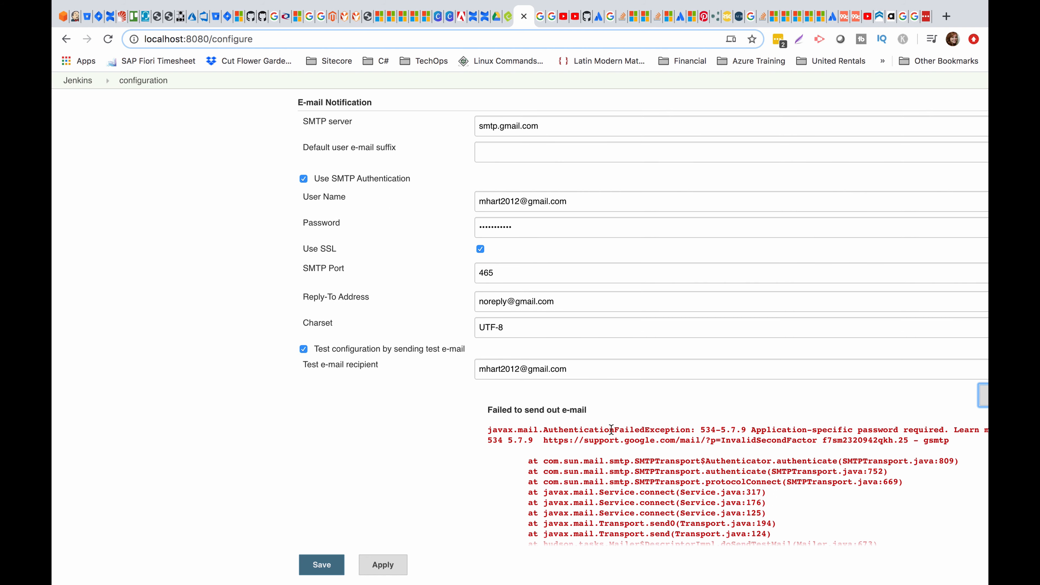
pyautogui.hscroll(5, 570, 418)
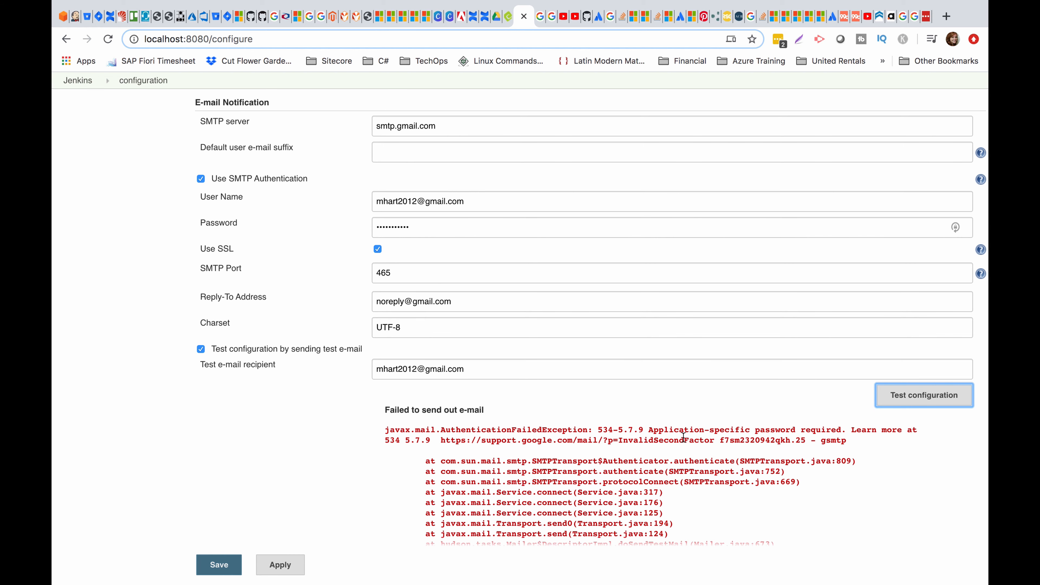
pyautogui.hscroll(-5, 683, 437)
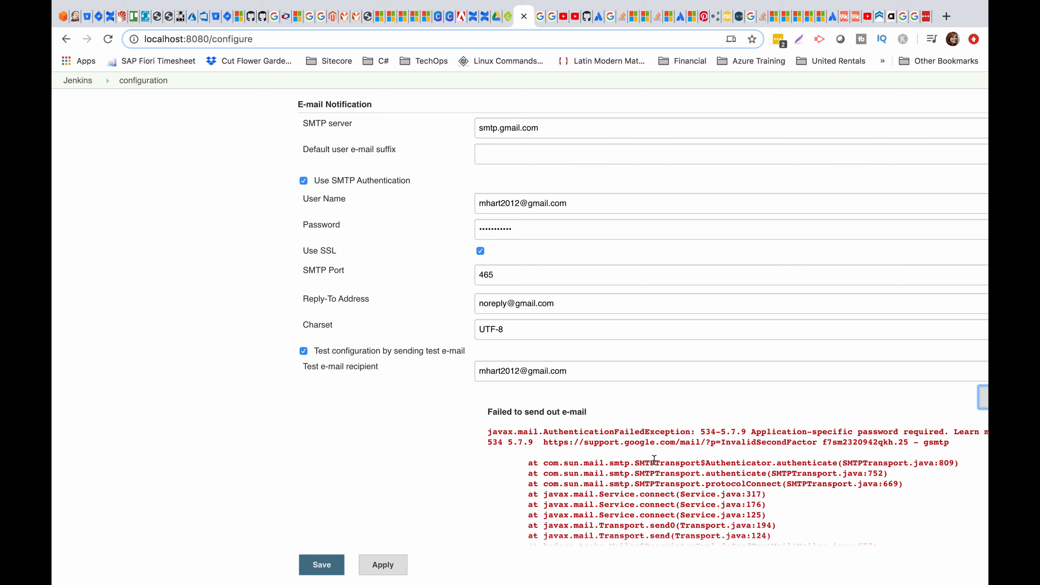
pyautogui.moveTo(554, 15)
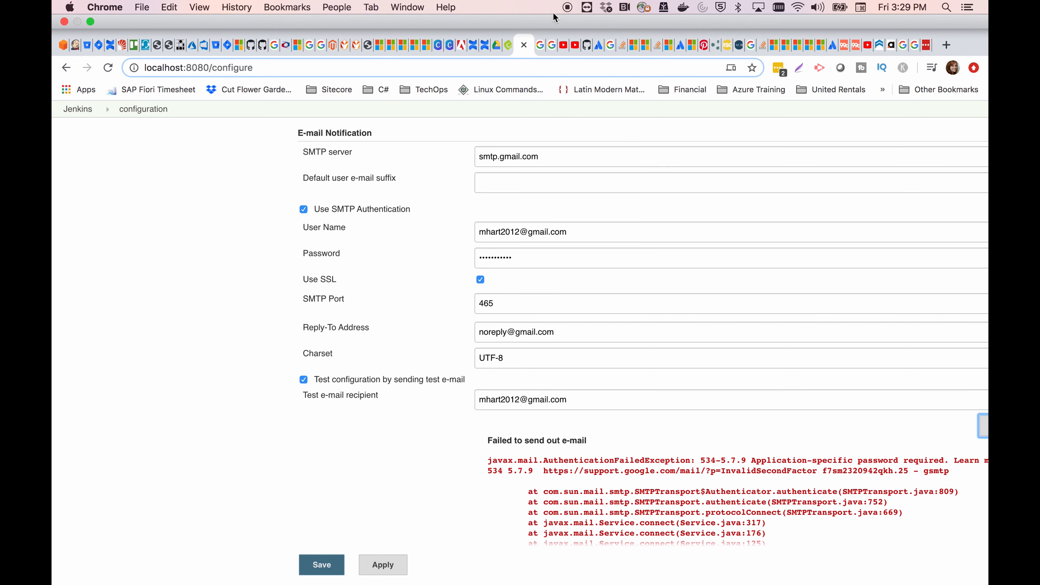
pyautogui.click(552, 50)
# In the Google Account's Security settings, go to App passwords.
pyautogui.click(531, 53)
pyautogui.click(555, 53)
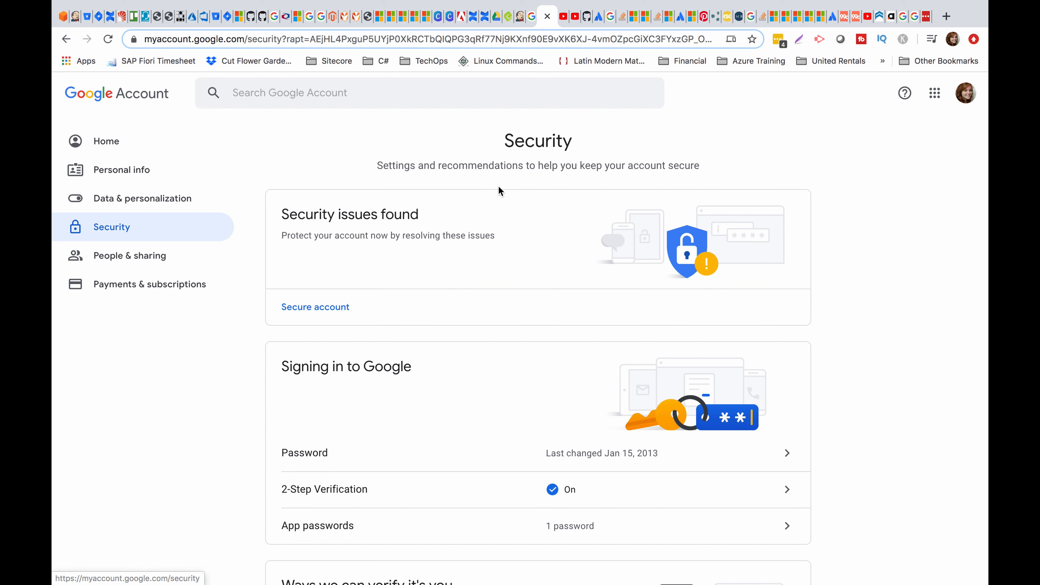
pyautogui.scroll(-3, 485, 261)
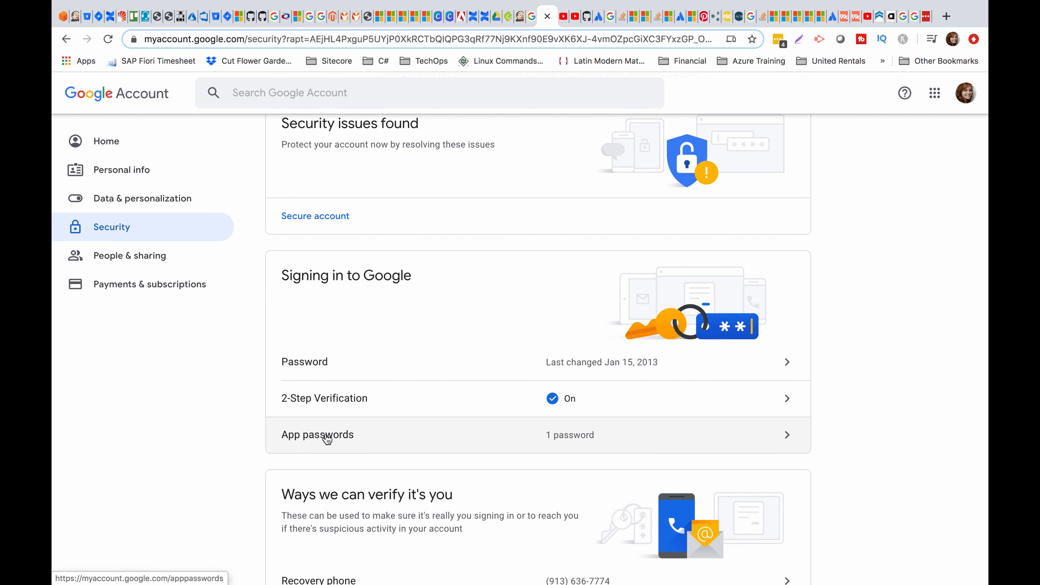
pyautogui.click(386, 437)
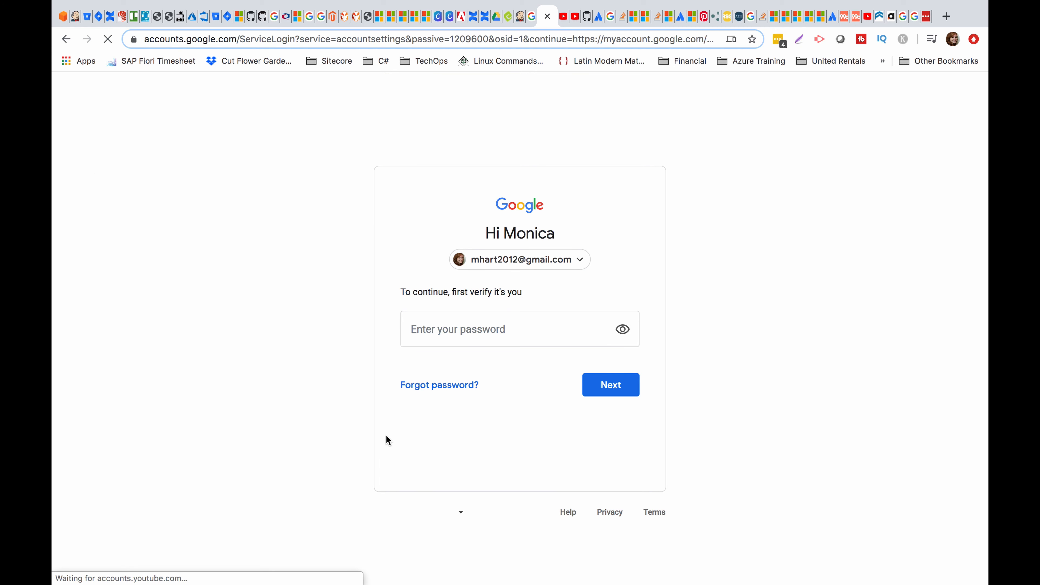
# Re-enter the account password to verify identity and reach the App passwords page.
pyautogui.click(505, 320)
pyautogui.write('•••••••••••••••••')
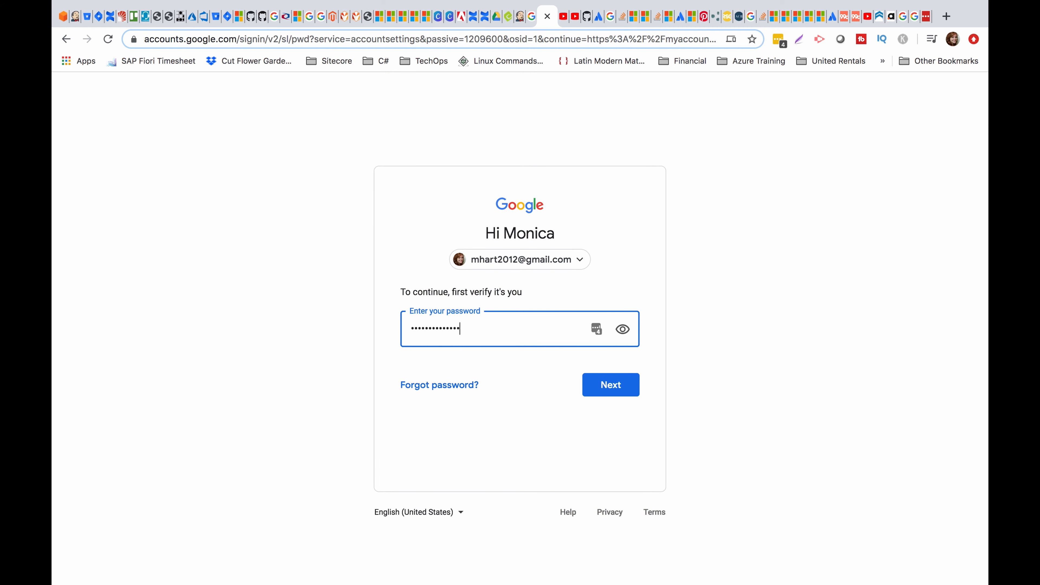
pyautogui.press('Return')
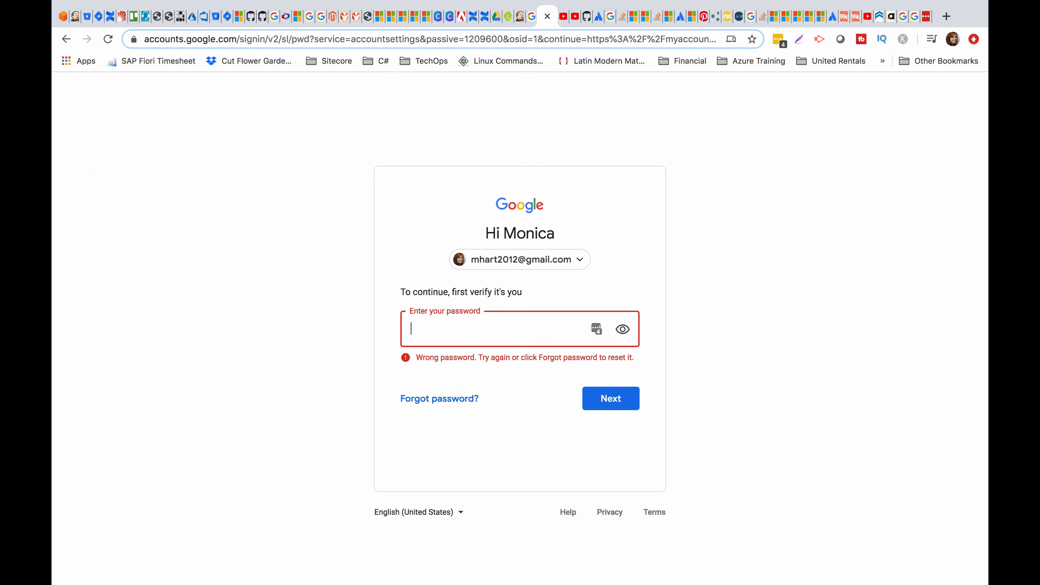
pyautogui.write('•••••••••••••')
pyautogui.press('Return')
pyautogui.write('•••••••••••')
pyautogui.press('Return')
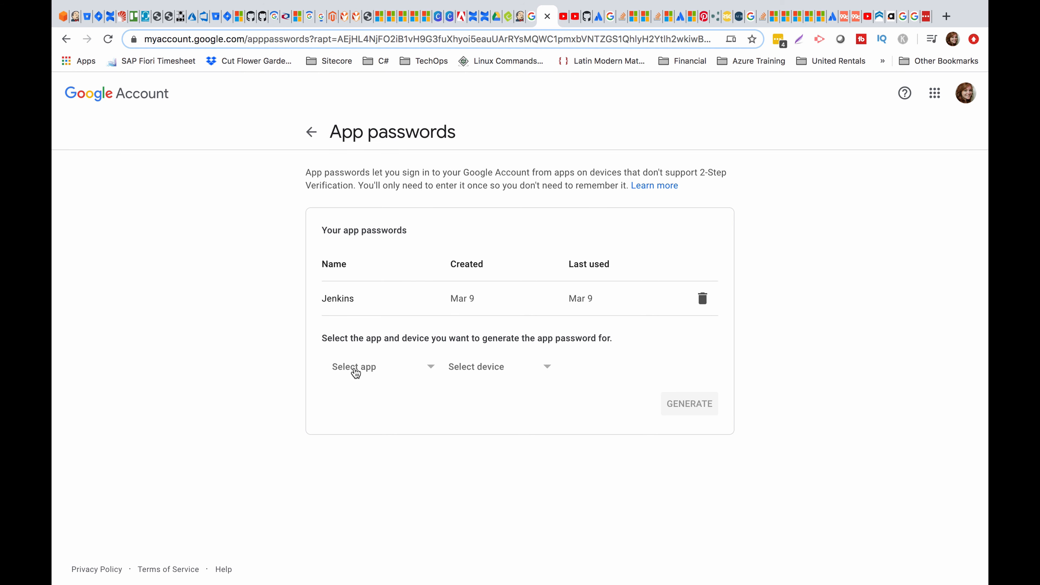
# Generate a new app password for the Mail app on a Mac.
pyautogui.click(346, 371)
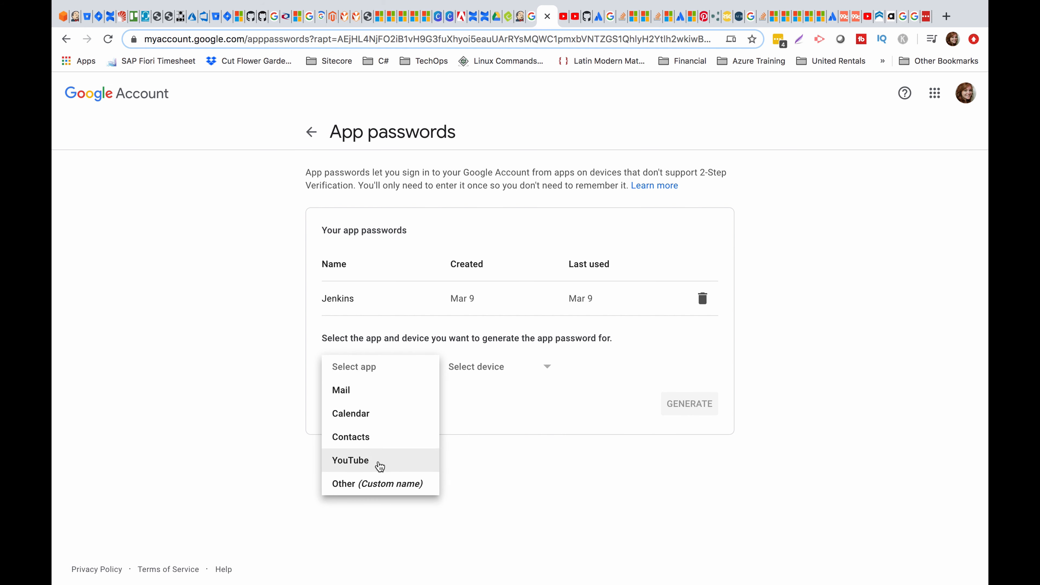
pyautogui.click(390, 395)
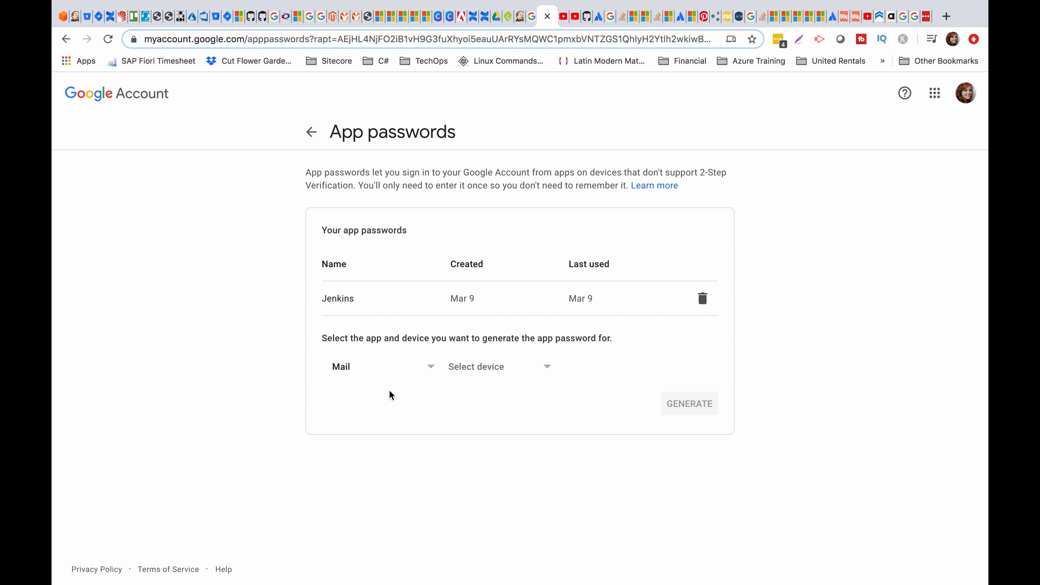
pyautogui.click(500, 368)
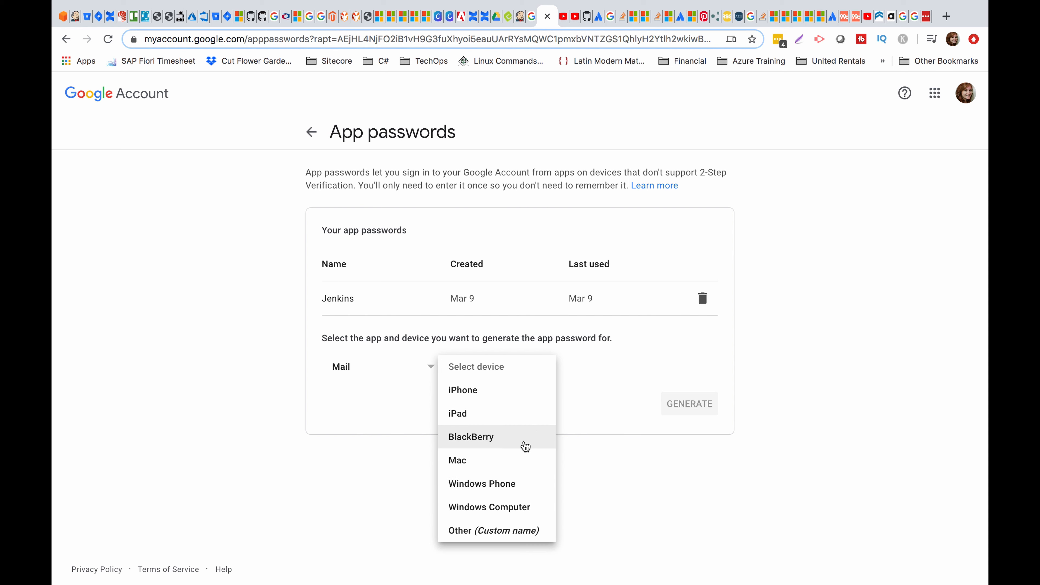
pyautogui.click(521, 461)
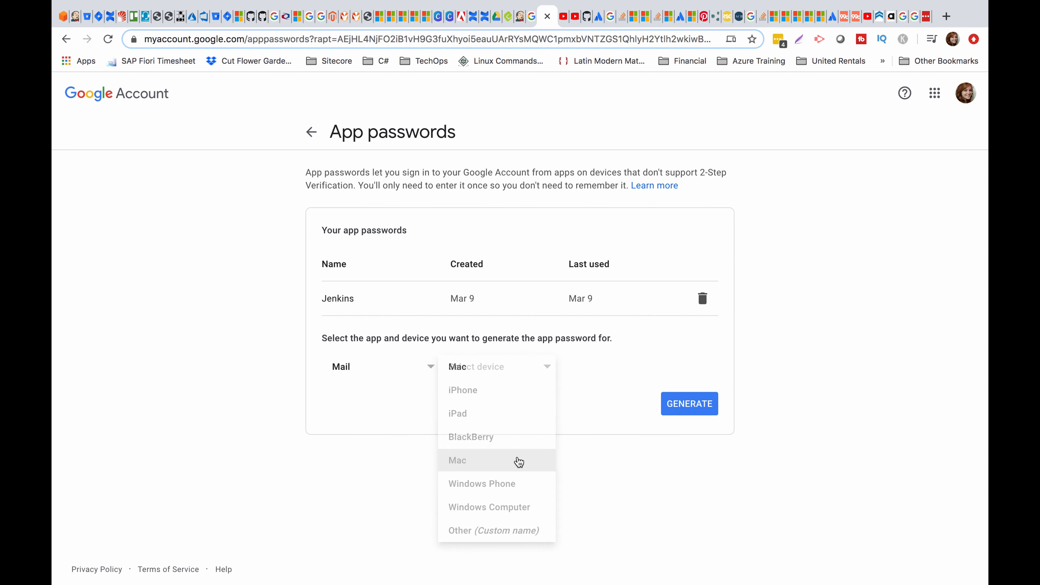
pyautogui.click(700, 410)
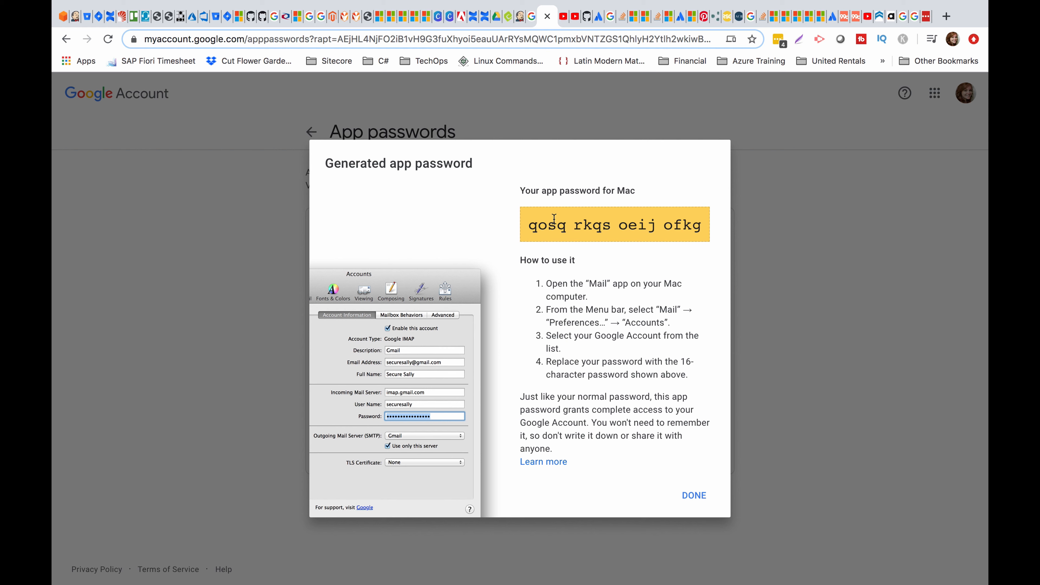
# Copy the generated 16-character password and dismiss its dialog.
pyautogui.moveTo(524, 230); pyautogui.dragTo(745, 230)
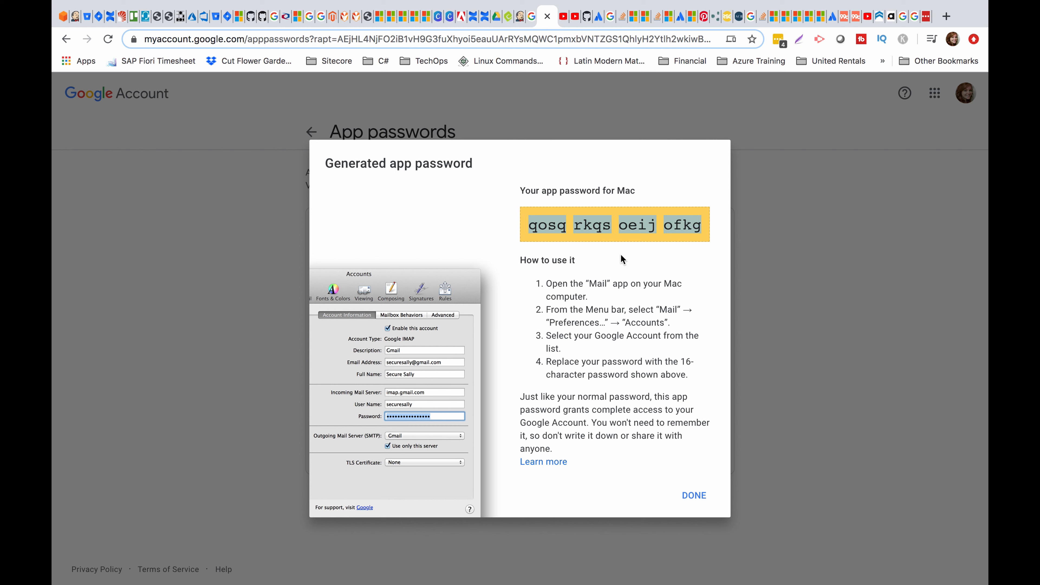
pyautogui.doubleClick(597, 228)
pyautogui.click(696, 497)
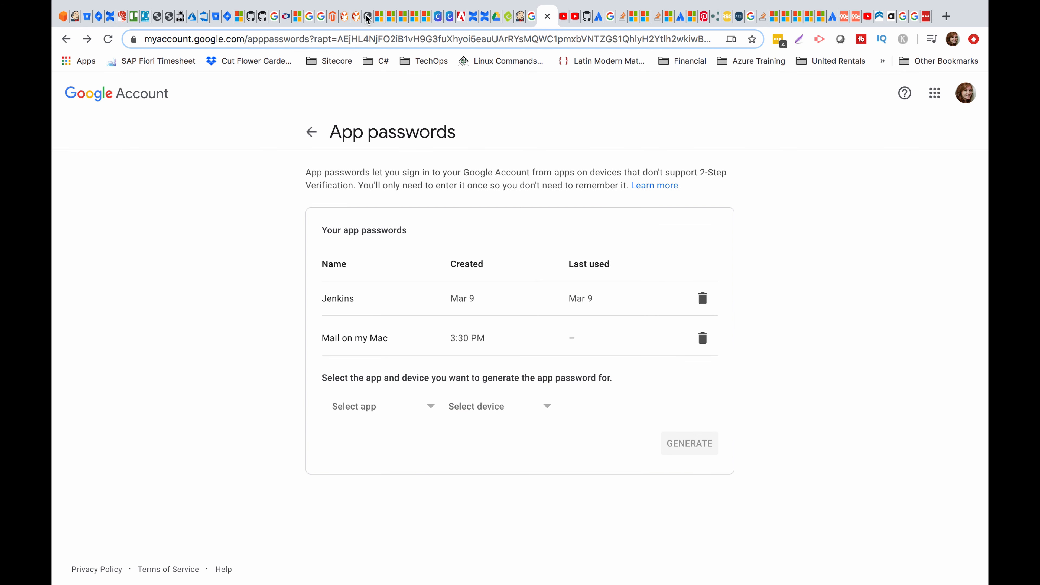
# Paste the new app password as the SMTP password and send a successful test e-mail.
pyautogui.click(521, 26)
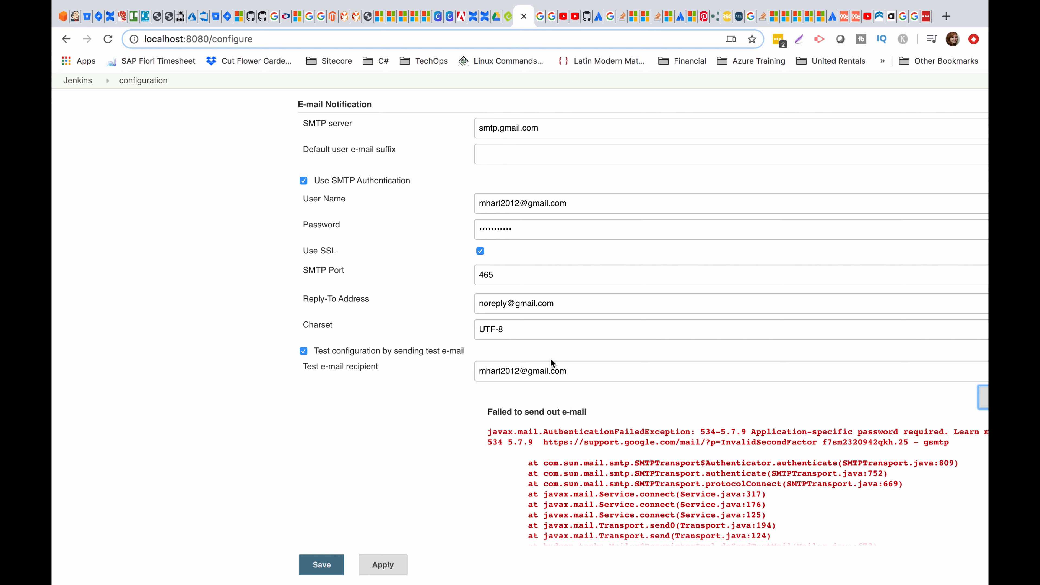
pyautogui.doubleClick(548, 226)
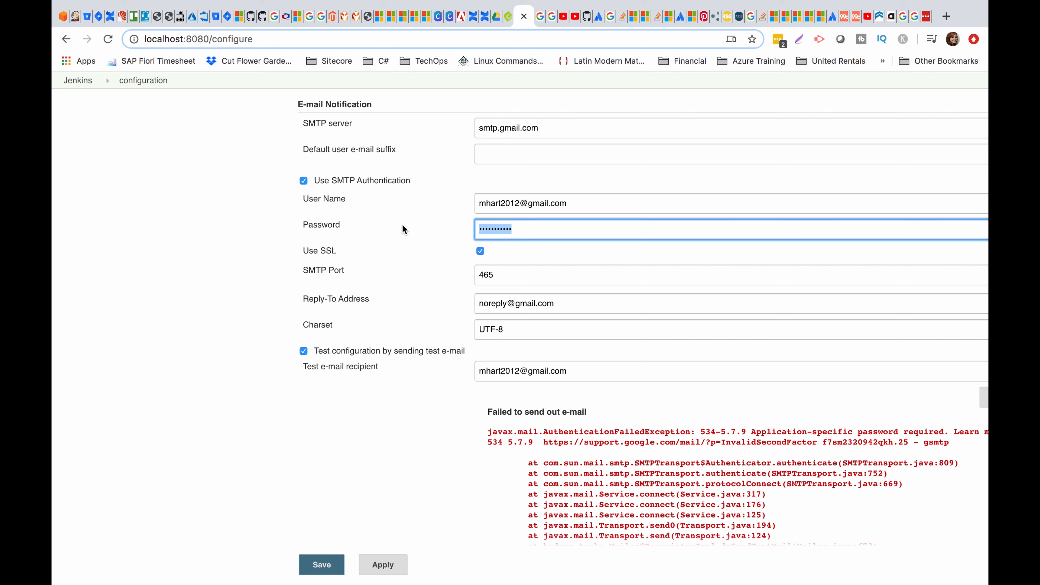
pyautogui.press('super+v')
pyautogui.click(569, 204)
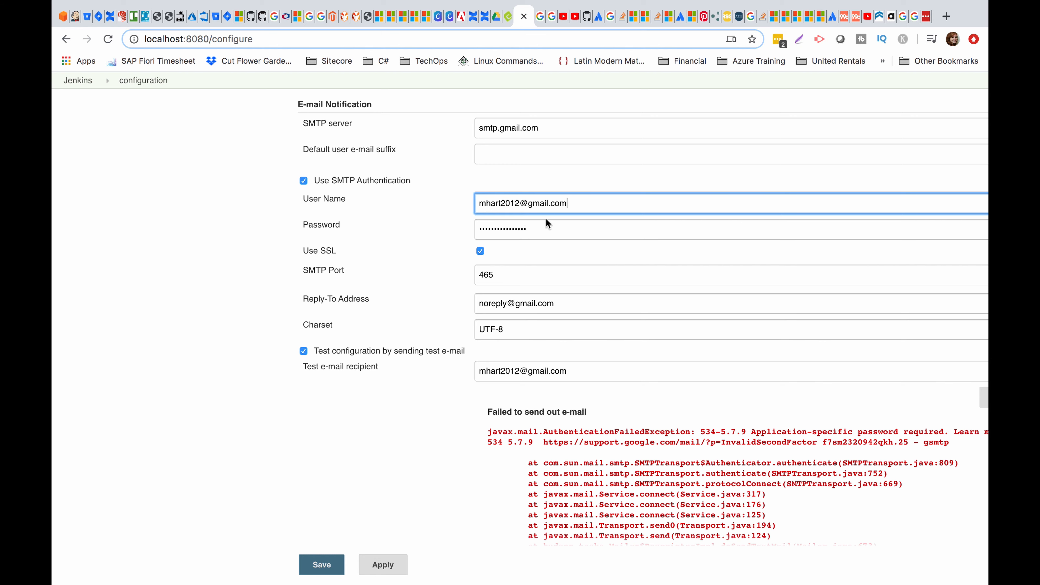
pyautogui.click(539, 227)
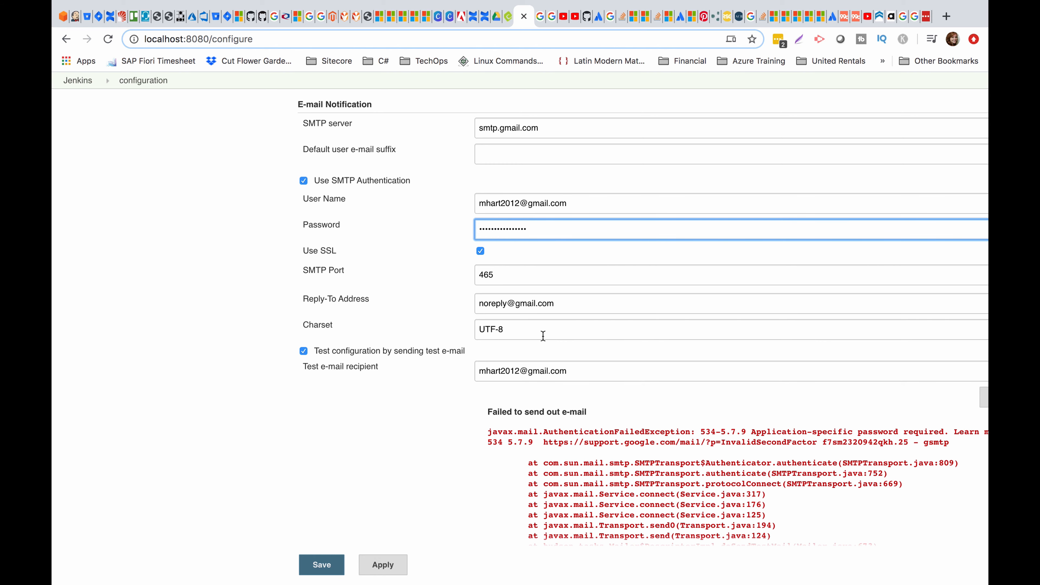
pyautogui.scroll(-2, 543, 336)
pyautogui.hscroll(3, 543, 336)
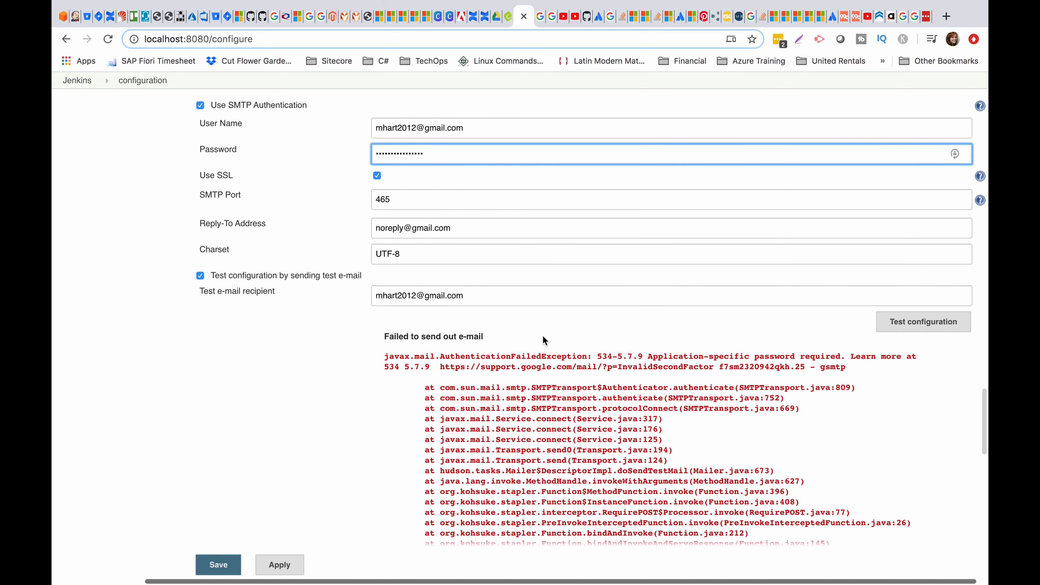
pyautogui.click(908, 326)
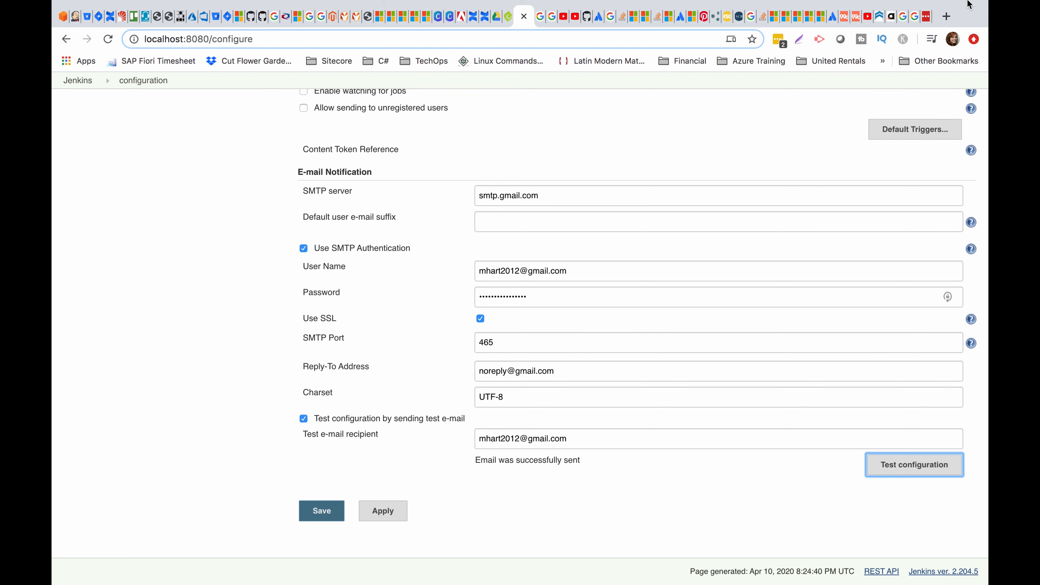
# Open gmail.com in a new tab, read 'Test email #9', then return to Jenkins.
pyautogui.click(946, 16)
pyautogui.write('gmail.com')
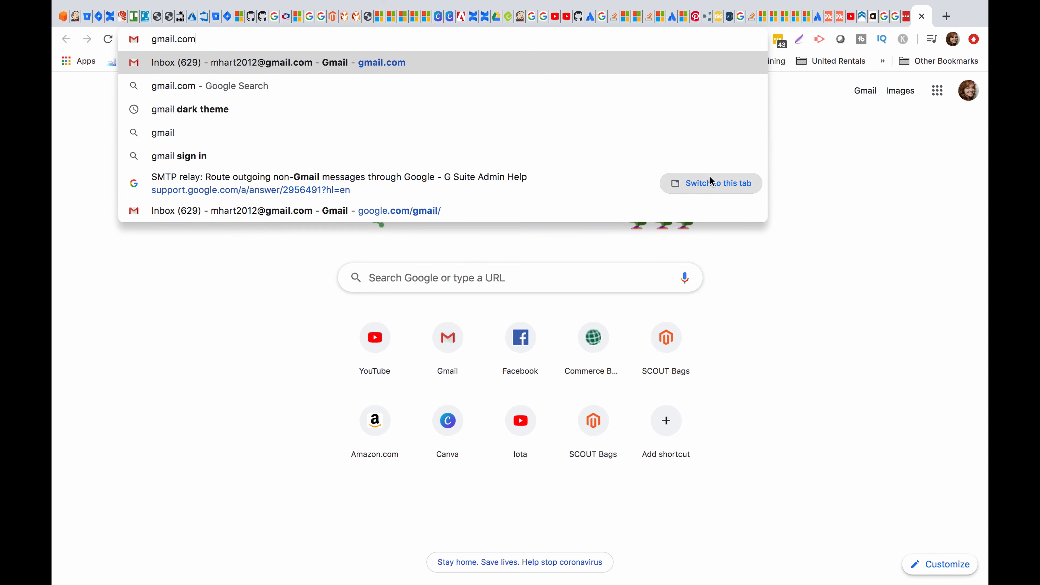
pyautogui.press('Return')
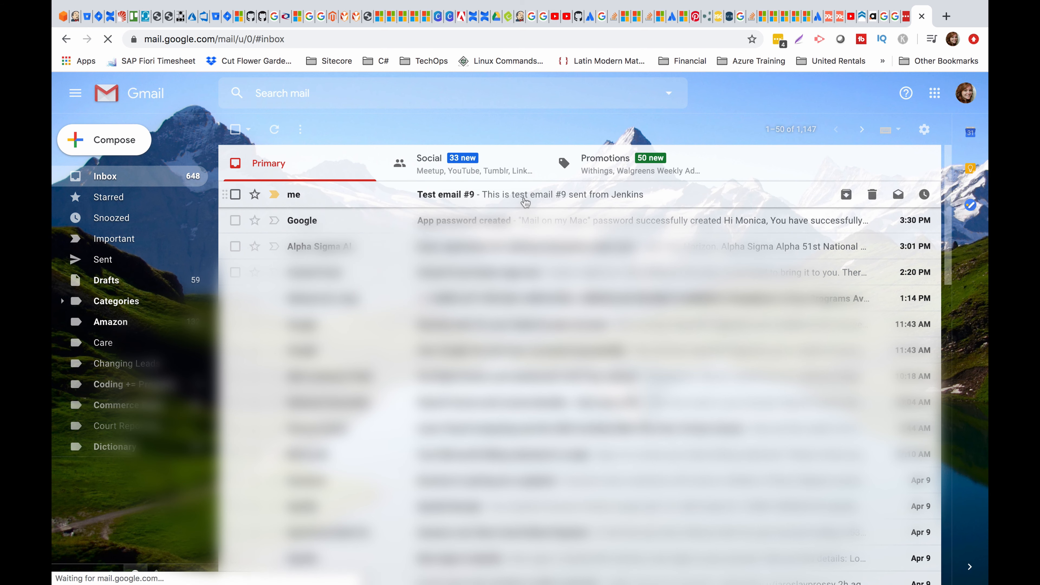
pyautogui.click(526, 201)
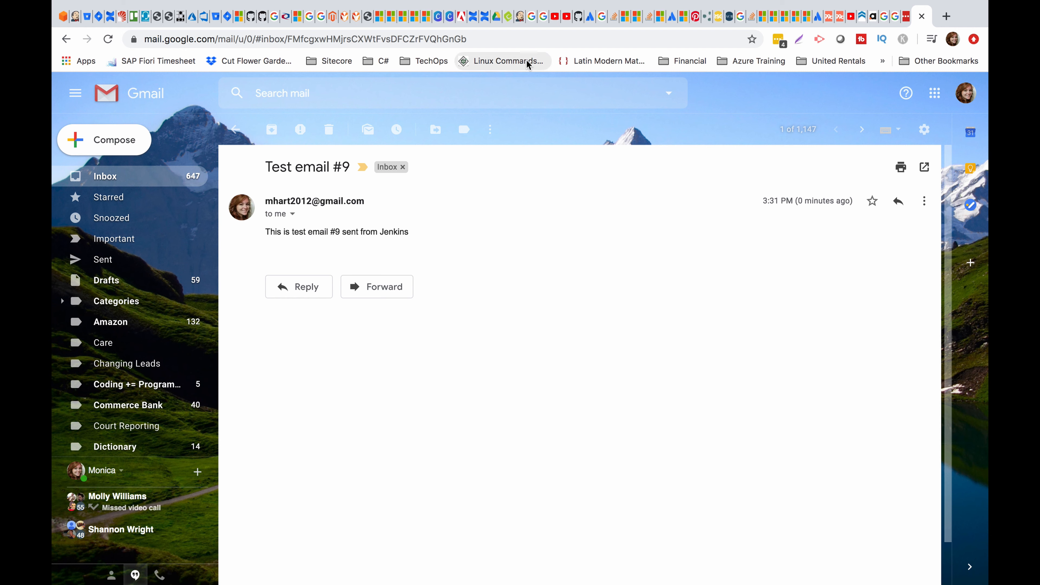
pyautogui.click(520, 16)
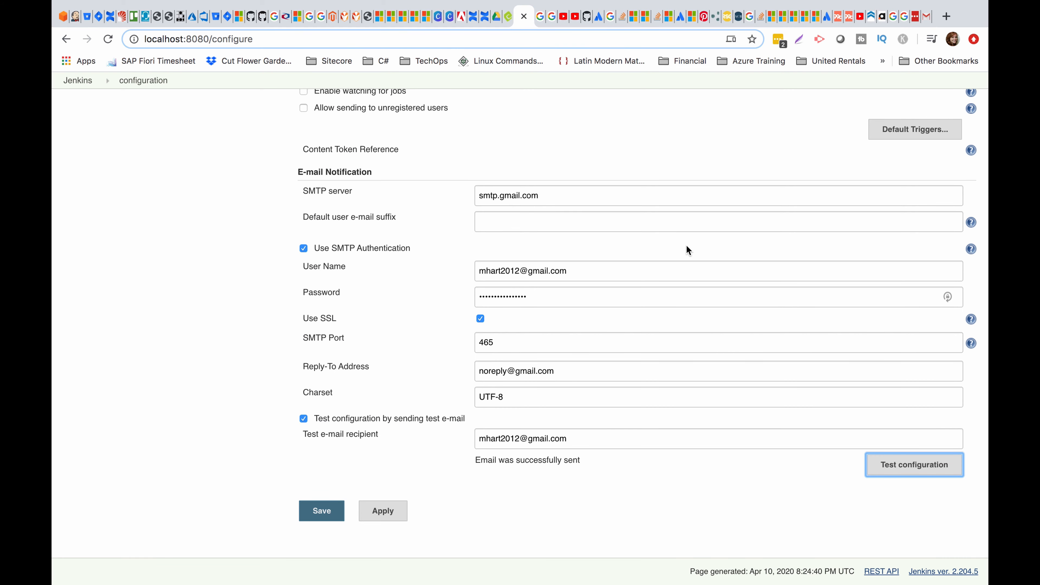
# Set the Extended E-mail Notification SMTP server to smtp.gmail.com and expand its advanced options.
pyautogui.scroll(5, 596, 295)
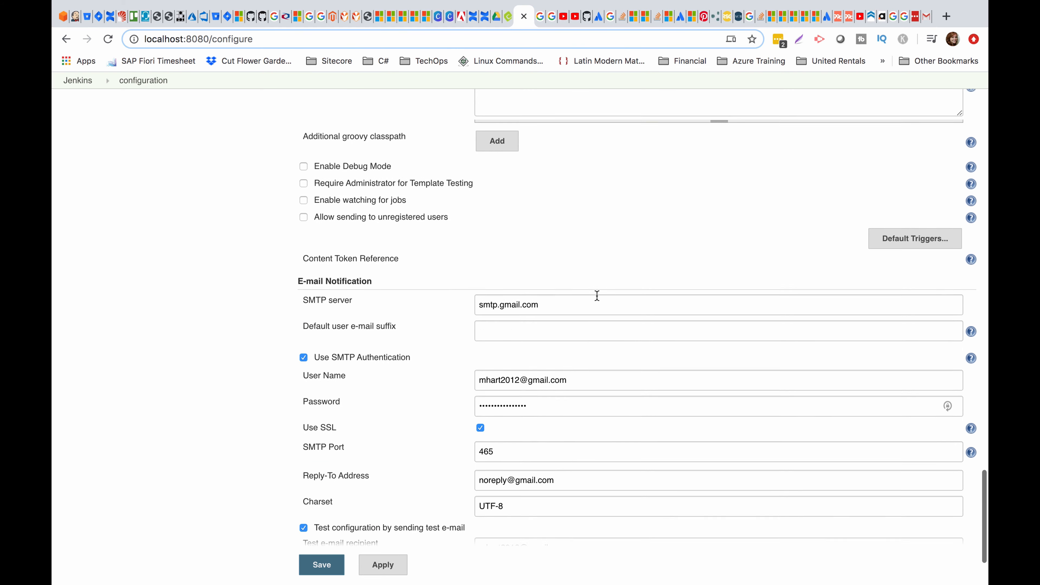
pyautogui.scroll(-3, 589, 369)
pyautogui.scroll(3, 581, 439)
pyautogui.scroll(-4, 581, 441)
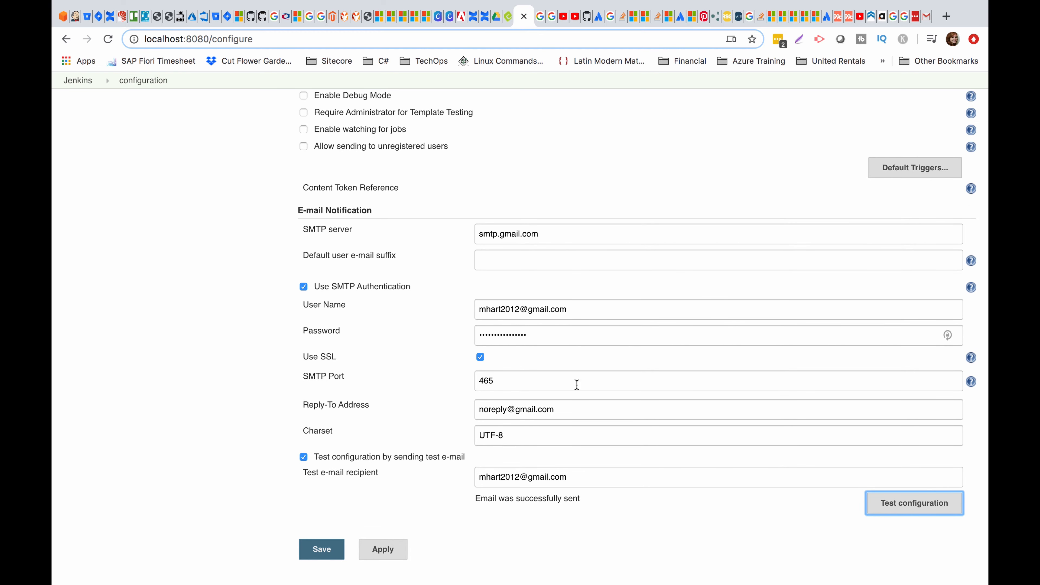
pyautogui.scroll(9, 573, 340)
pyautogui.scroll(11, 573, 343)
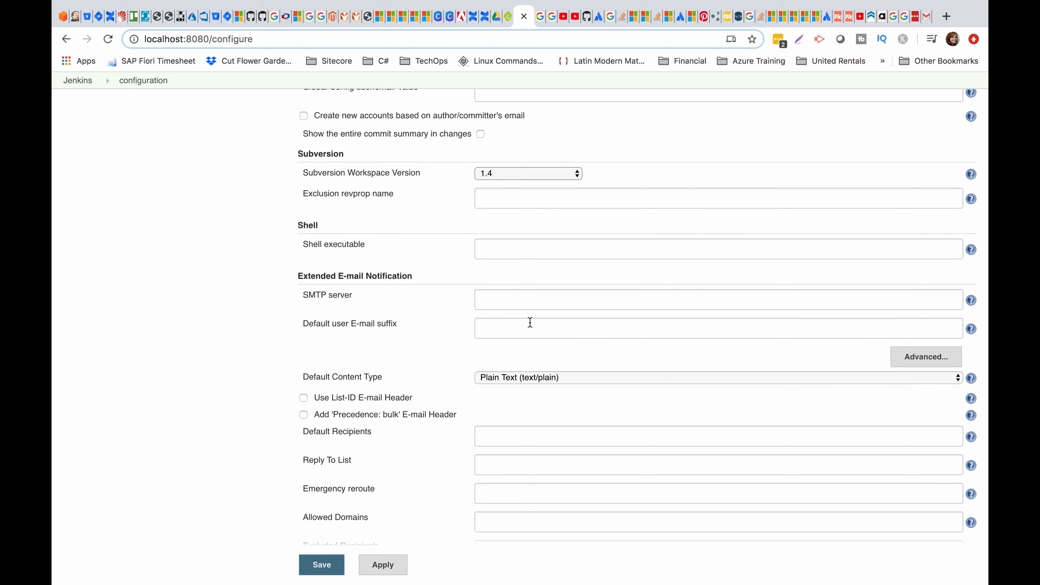
pyautogui.scroll(-19, 539, 365)
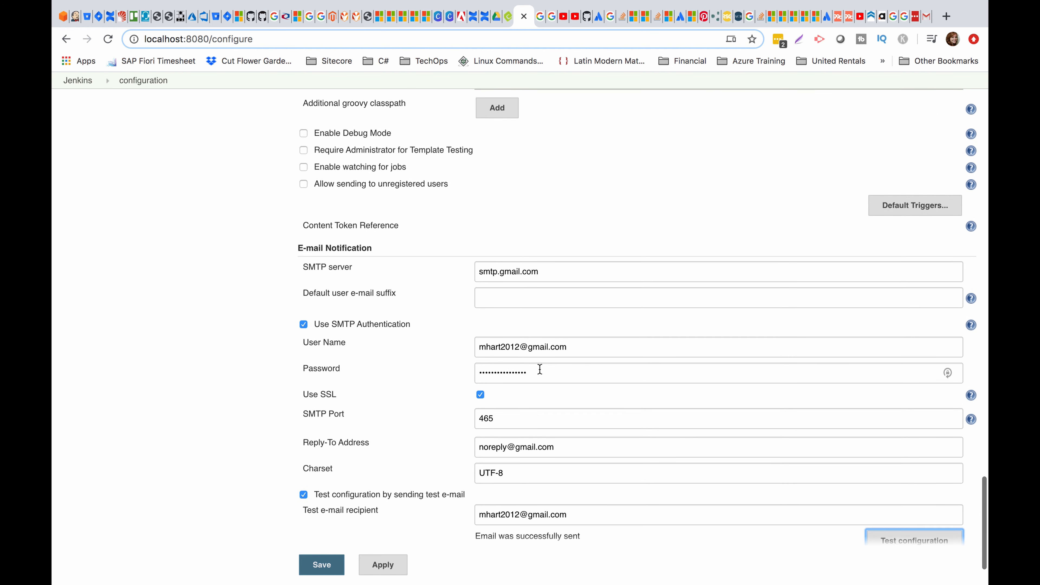
pyautogui.click(559, 268)
pyautogui.scroll(15, 446, 270)
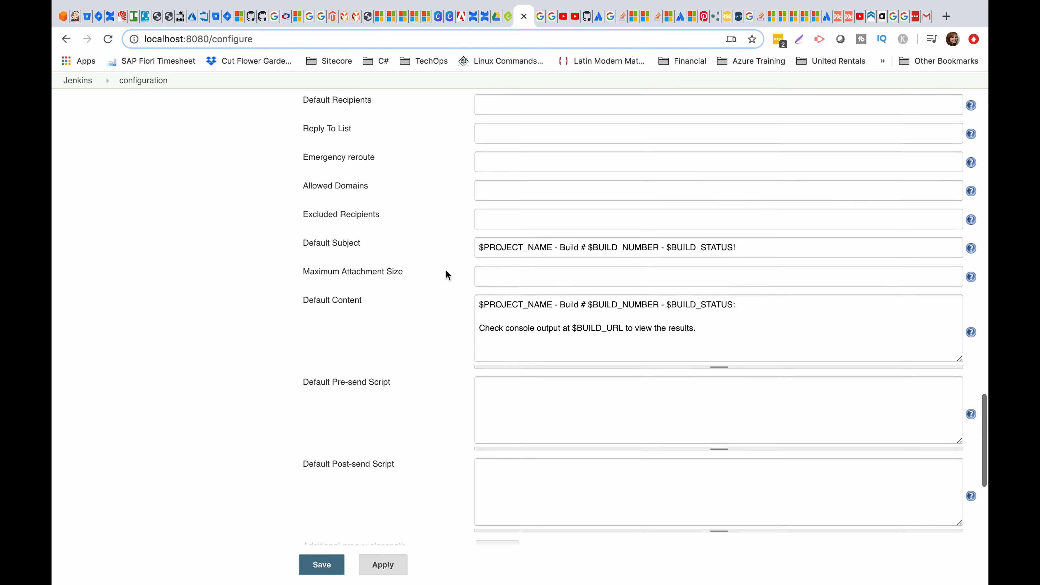
pyautogui.scroll(3, 446, 270)
pyautogui.click(543, 213)
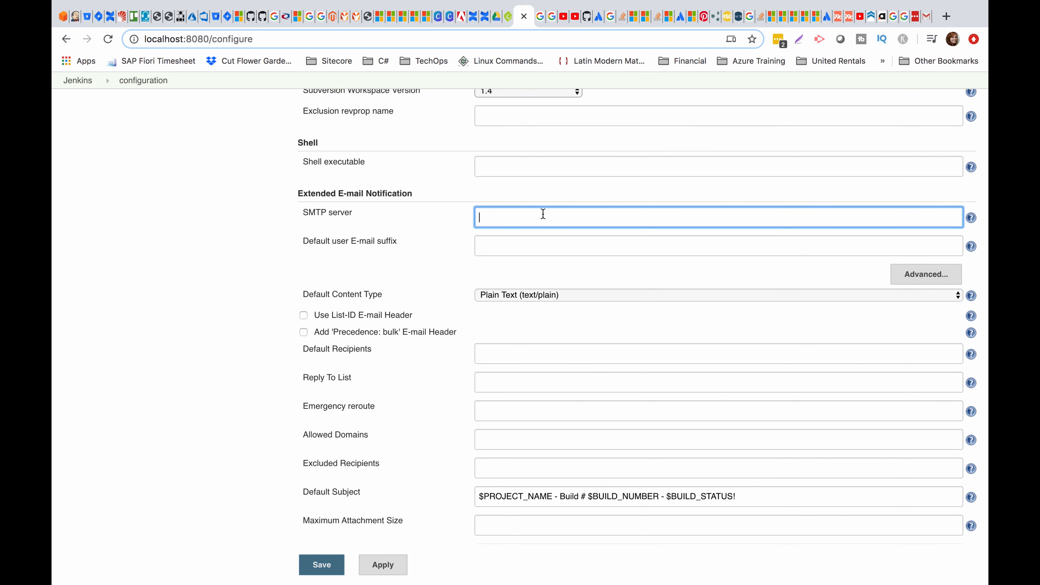
pyautogui.write('smtp.gmail.com')
pyautogui.click(530, 242)
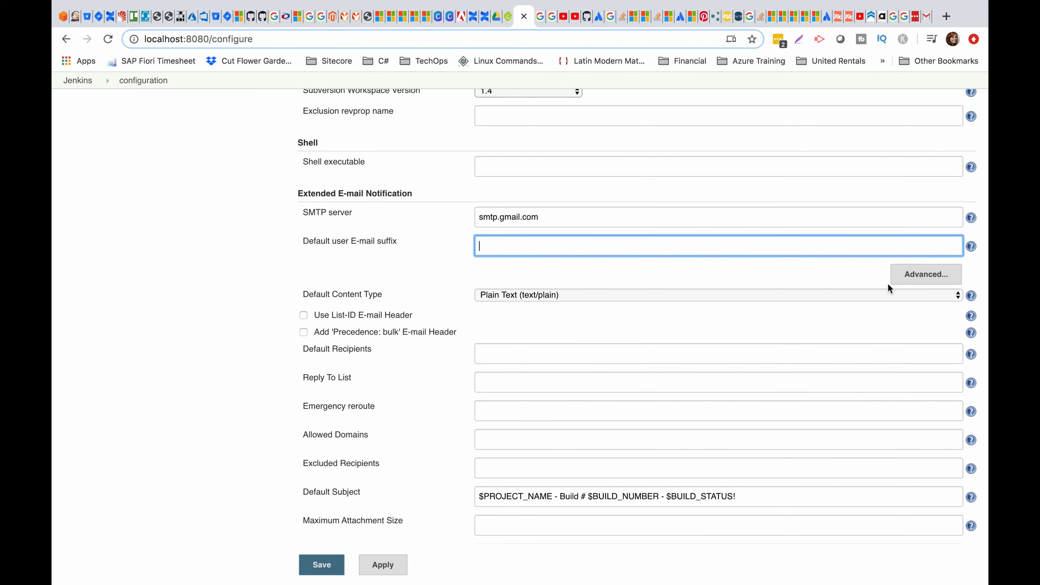
pyautogui.click(933, 282)
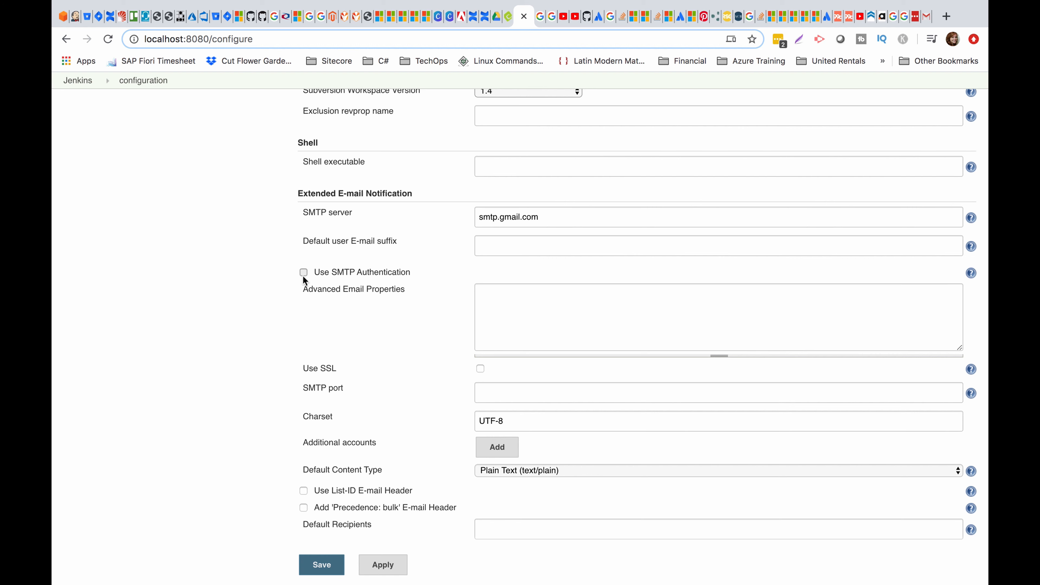
# Enable SMTP authentication with the Gmail user name and the copied app password.
pyautogui.click(303, 273)
pyautogui.click(546, 300)
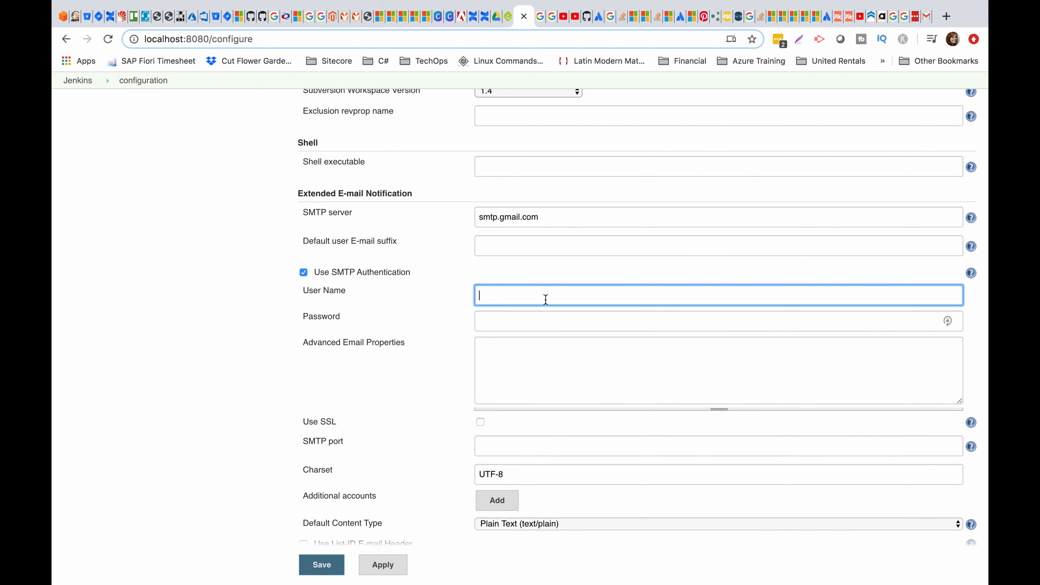
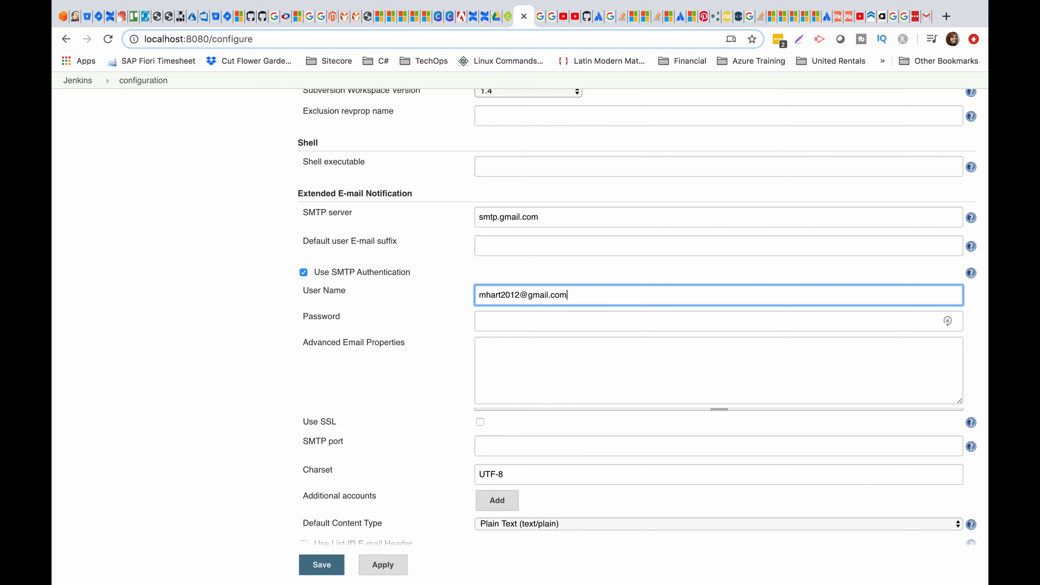
pyautogui.press('Tab')
pyautogui.scroll(-10, 520, 328)
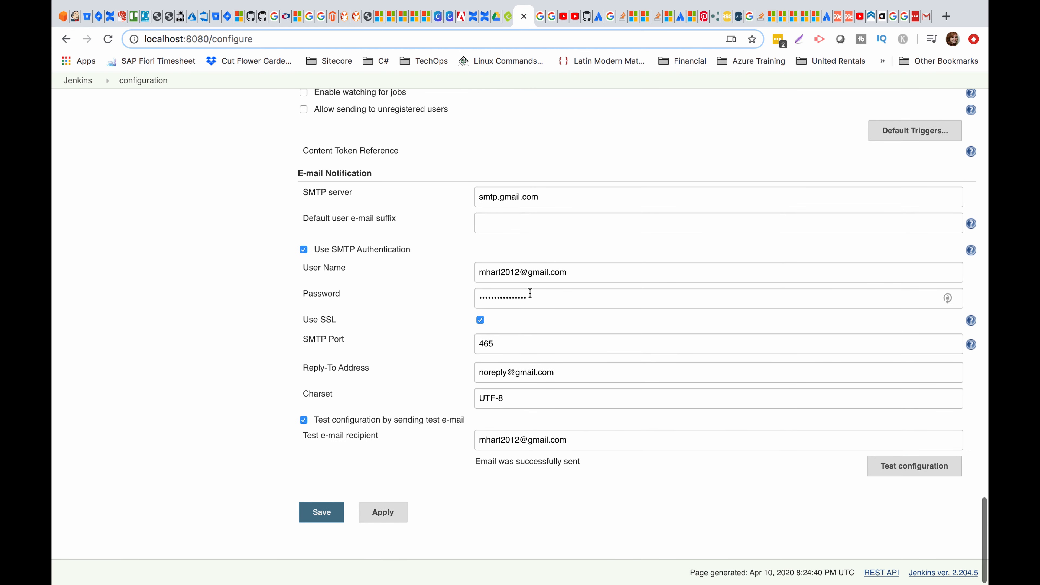
pyautogui.doubleClick(530, 293)
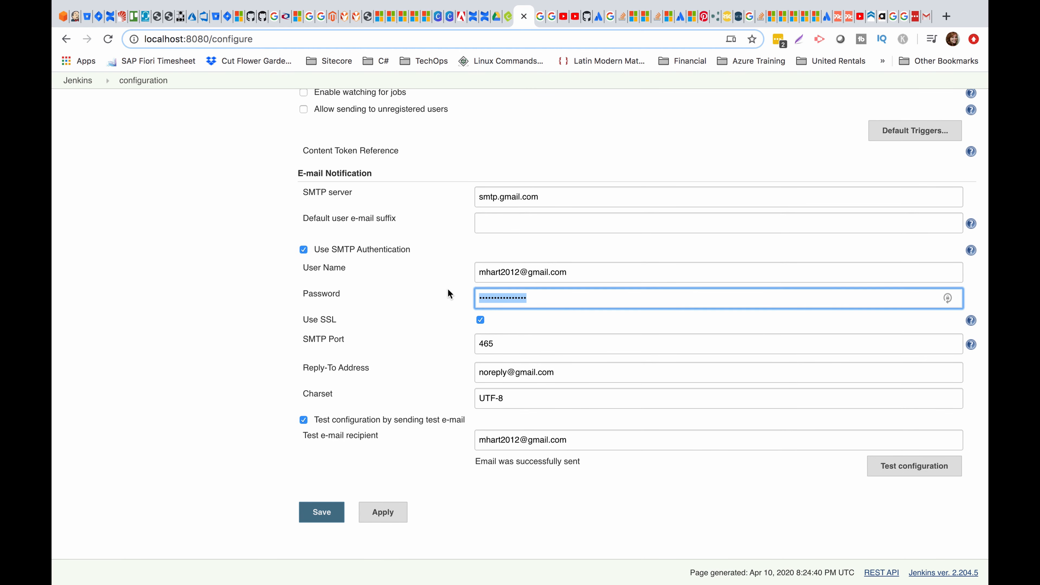
pyautogui.scroll(10, 578, 334)
pyautogui.scroll(8, 577, 334)
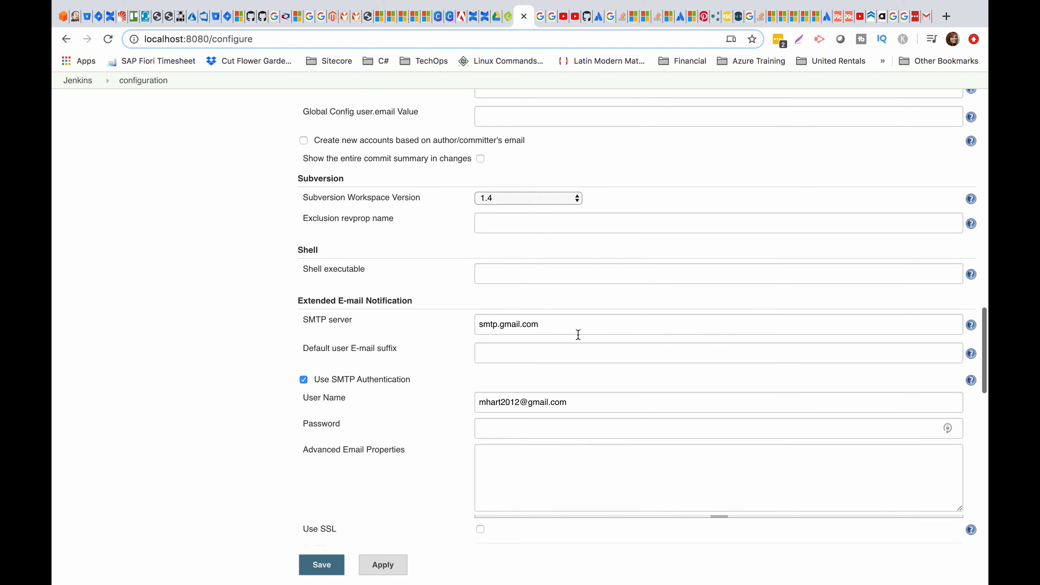
pyautogui.click(557, 360)
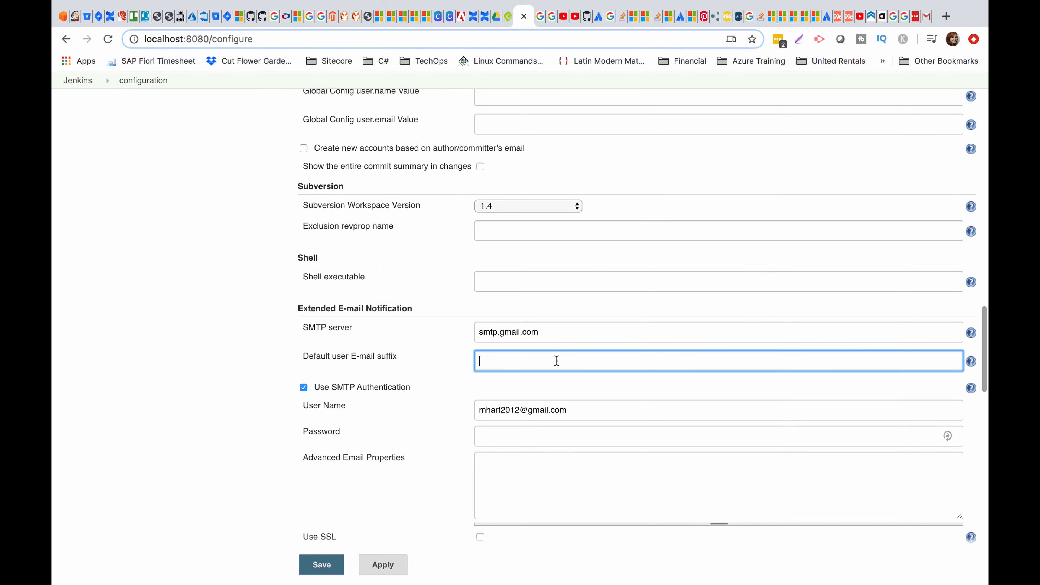
pyautogui.click(542, 433)
pyautogui.press('super+v')
# Turn on SSL and set the SMTP port to 465.
pyautogui.scroll(-3, 541, 438)
pyautogui.scroll(-3, 541, 439)
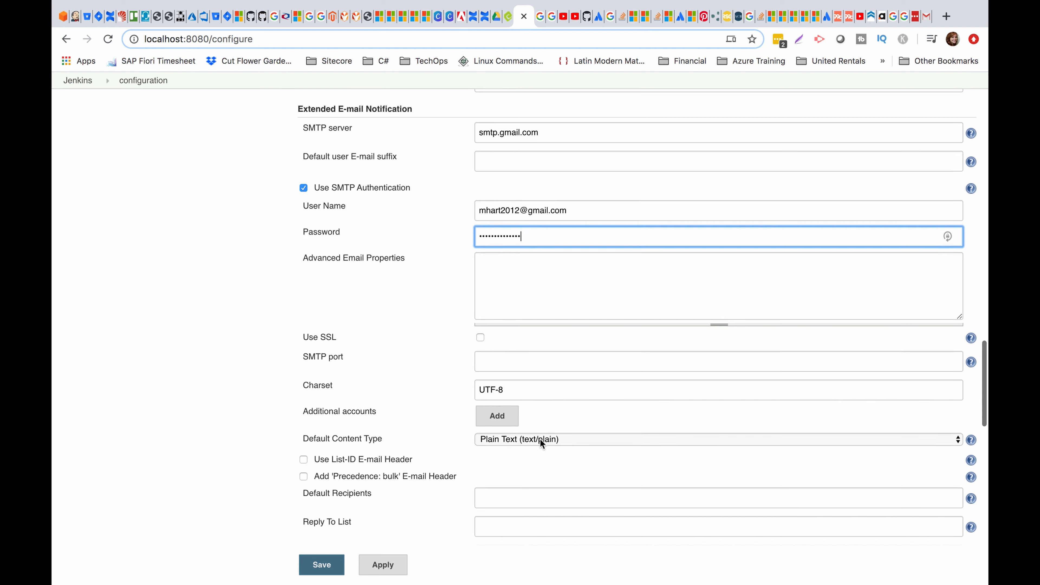
pyautogui.click(480, 298)
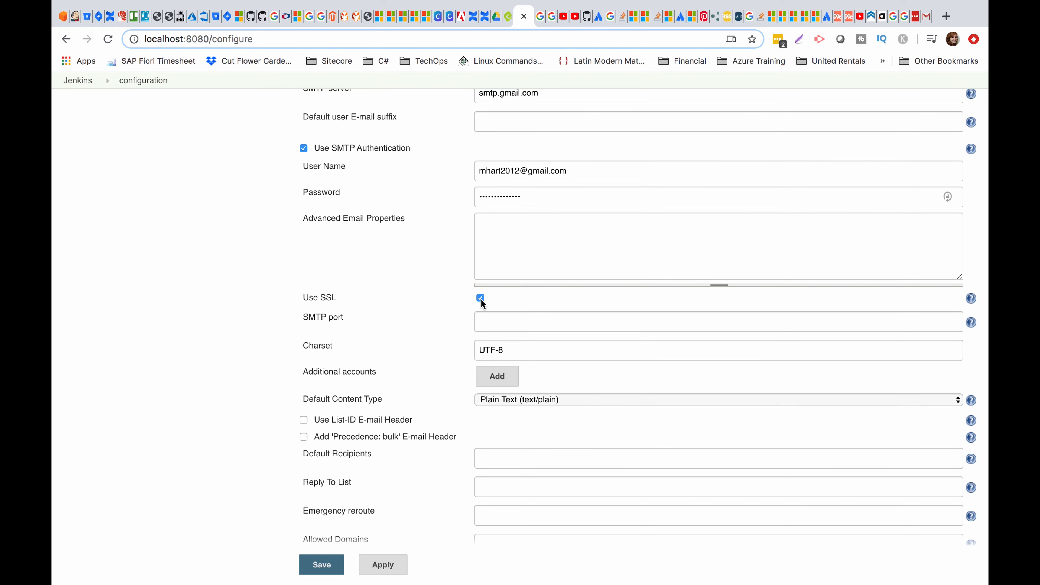
pyautogui.click(498, 325)
pyautogui.write('465')
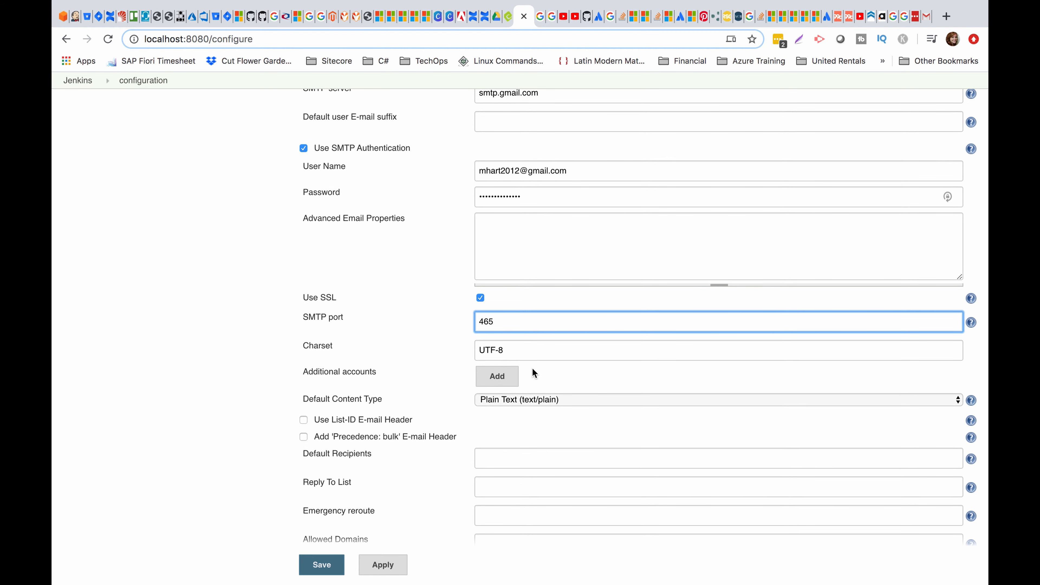
pyautogui.click(565, 241)
pyautogui.scroll(-4, 567, 246)
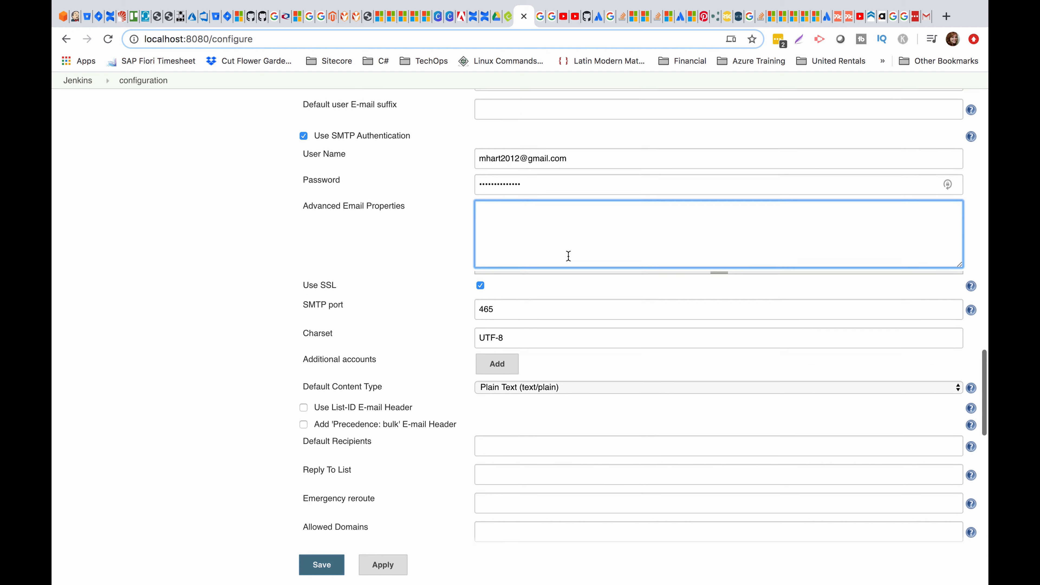
# Paste the no-reply address into the Reply To List.
pyautogui.click(512, 344)
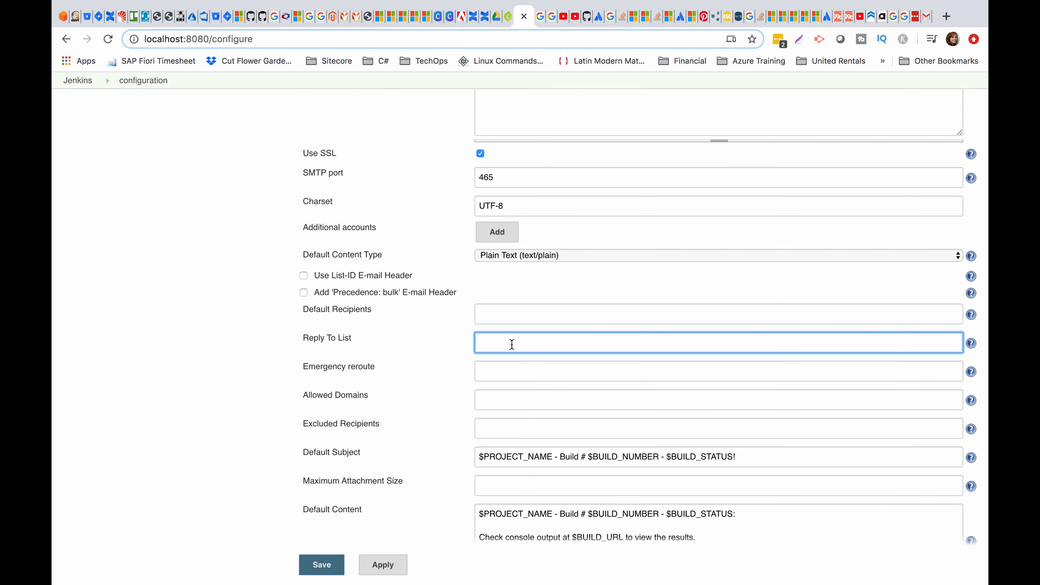
pyautogui.scroll(-20, 512, 345)
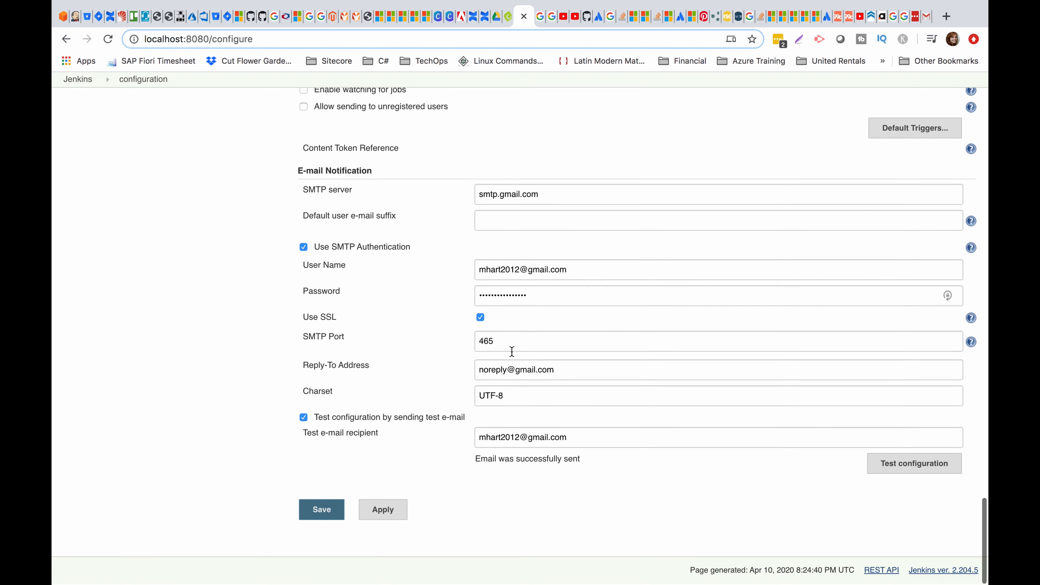
pyautogui.moveTo(578, 372); pyautogui.dragTo(458, 367)
pyautogui.hotkey('ctrl', 'c')
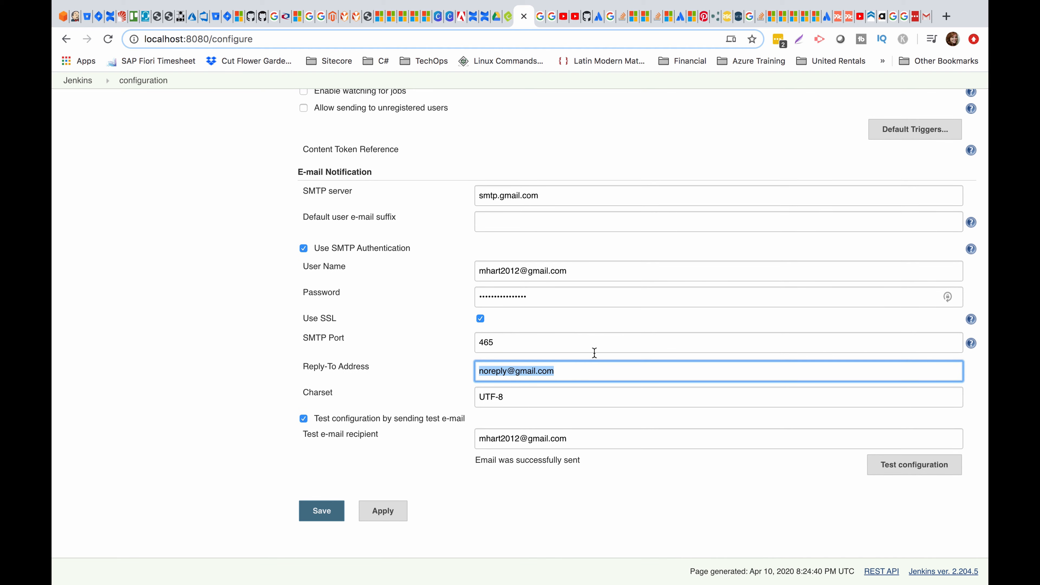
pyautogui.scroll(7, 594, 354)
pyautogui.scroll(12, 594, 353)
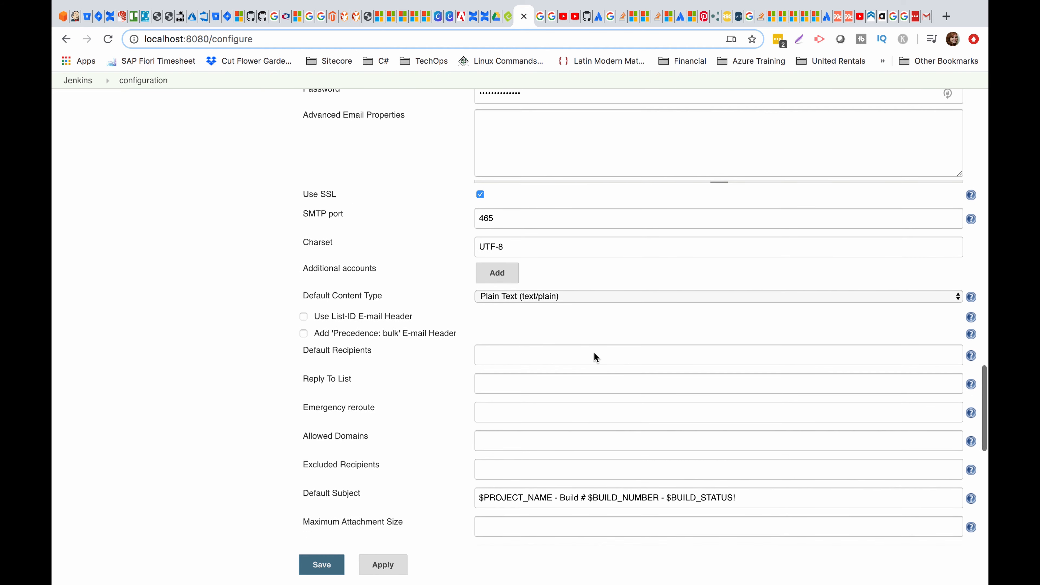
pyautogui.click(567, 380)
pyautogui.hotkey('ctrl', 'v')
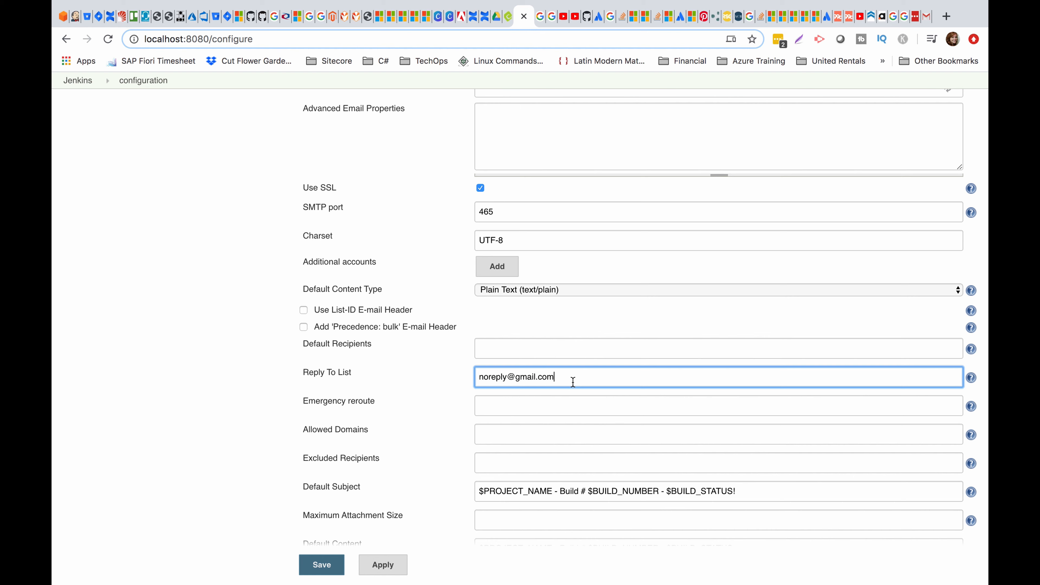
pyautogui.click(608, 418)
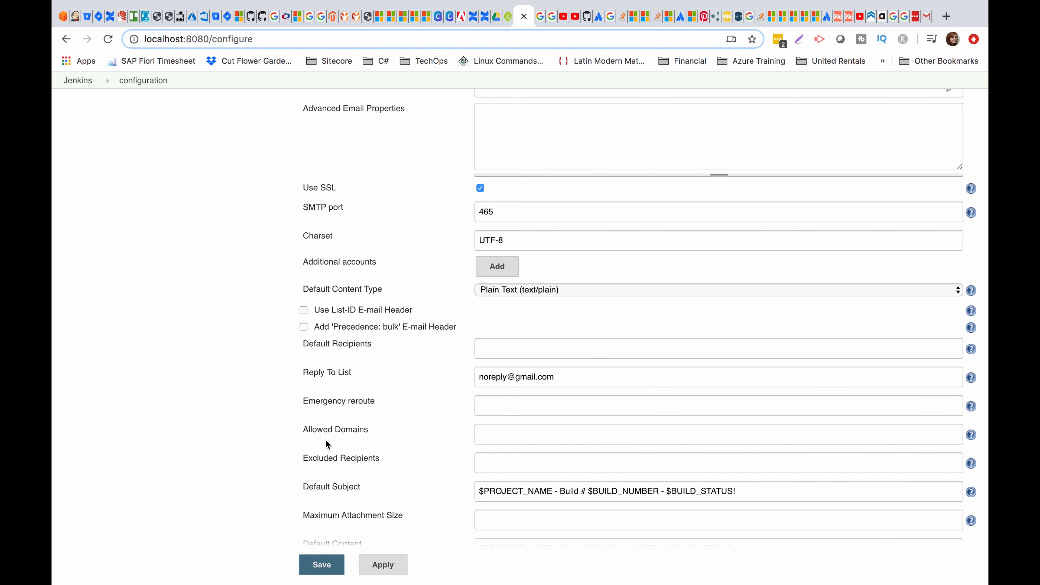
pyautogui.scroll(-3, 597, 462)
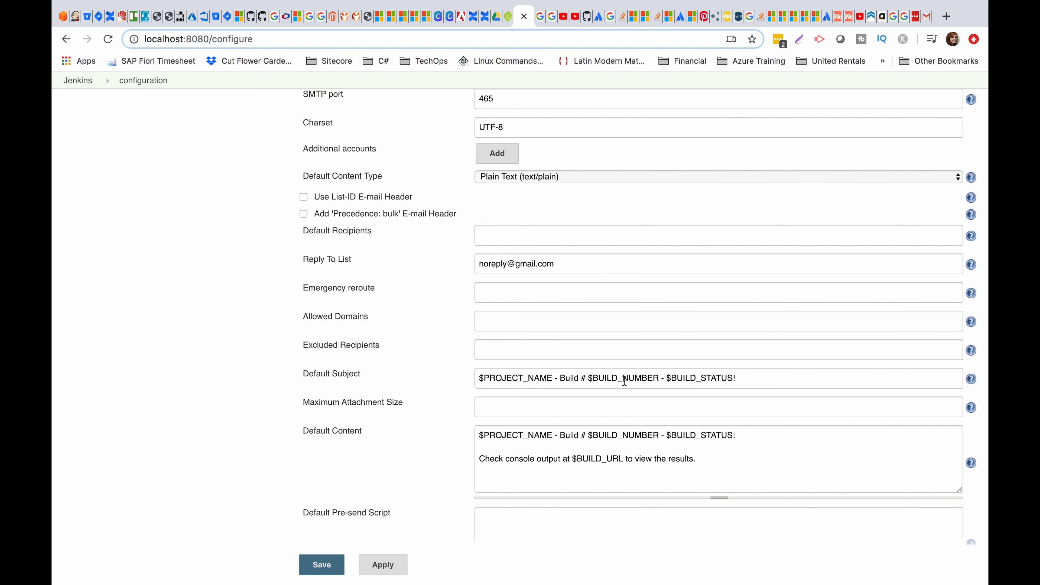
pyautogui.scroll(-3, 624, 381)
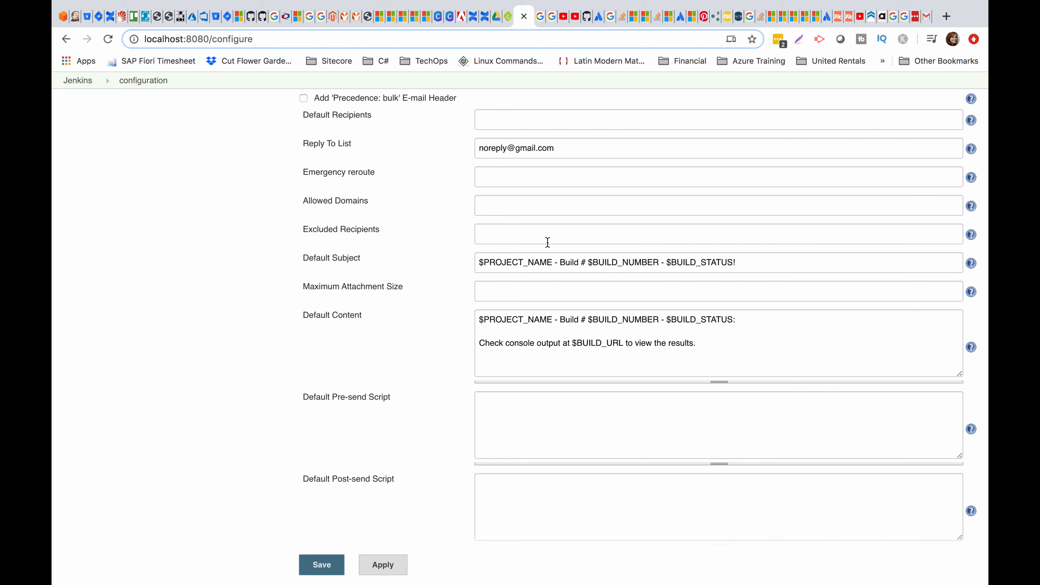
pyautogui.scroll(-7, 547, 242)
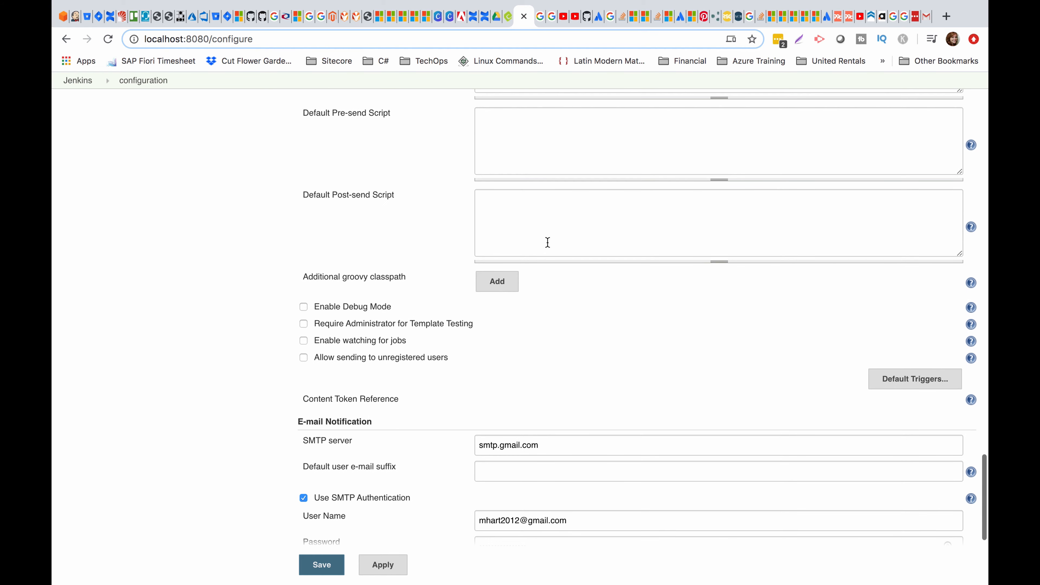
pyautogui.scroll(10, 547, 242)
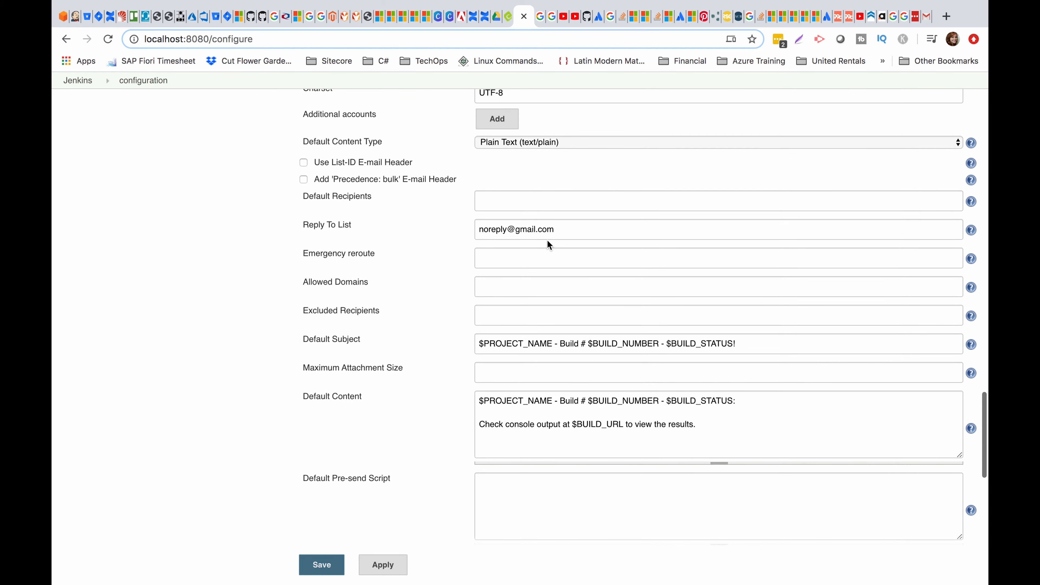
pyautogui.scroll(8, 547, 242)
pyautogui.scroll(1, 548, 241)
# Save the configuration, dismiss the LastPass prompt, and open Gmail_Email_Notification_Example.
pyautogui.click(327, 568)
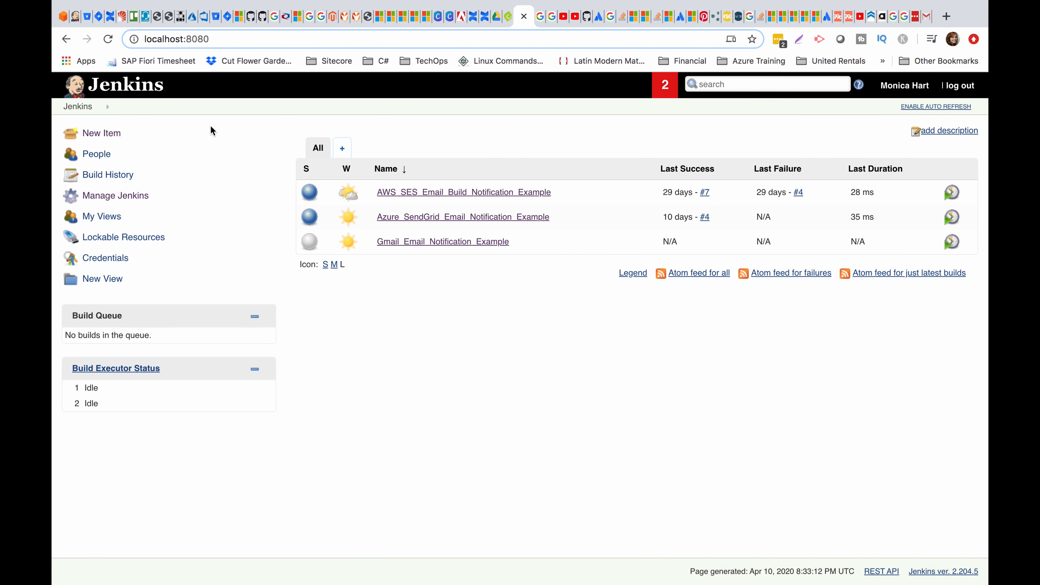
pyautogui.click(874, 172)
pyautogui.click(429, 245)
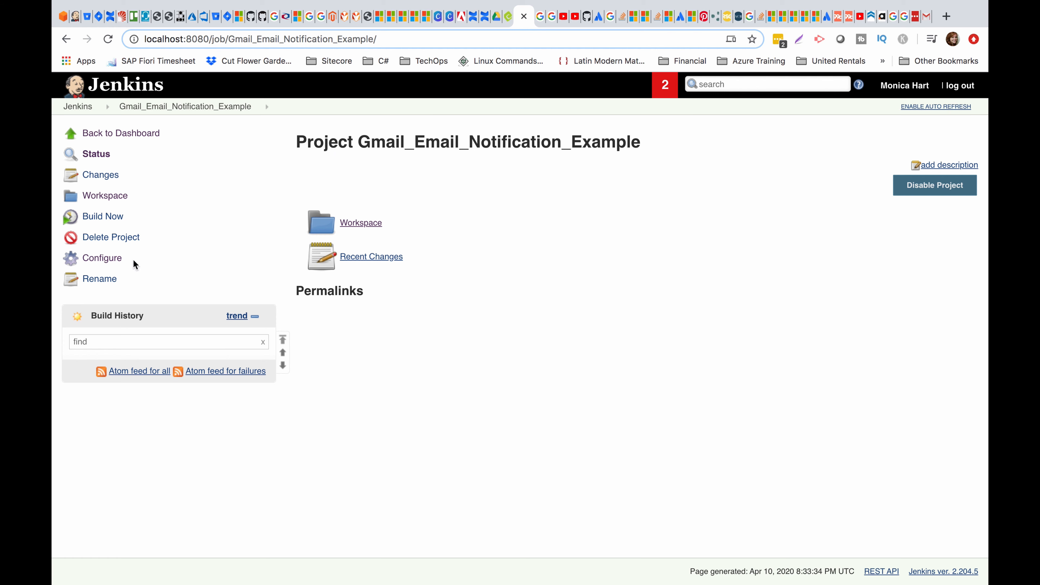
# Open the job configuration and review the shell build commands that write the report file.
pyautogui.click(98, 260)
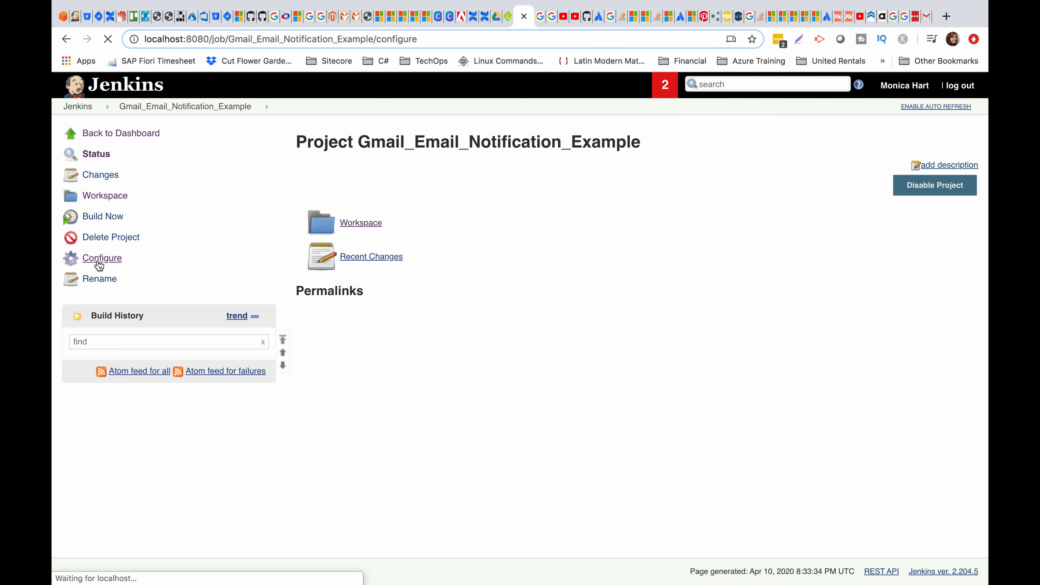
pyautogui.scroll(-5, 496, 226)
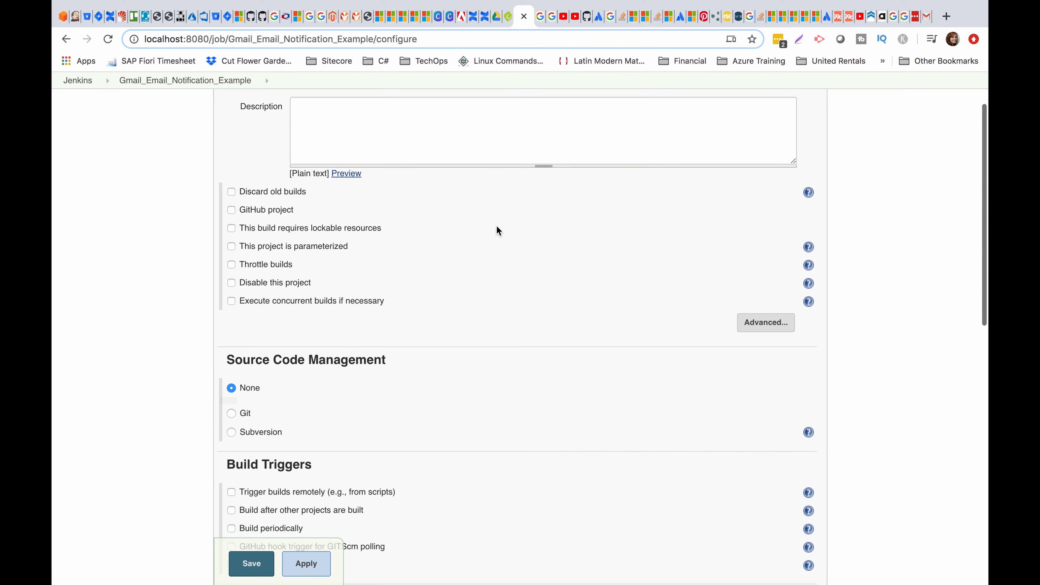
pyautogui.scroll(-4, 496, 226)
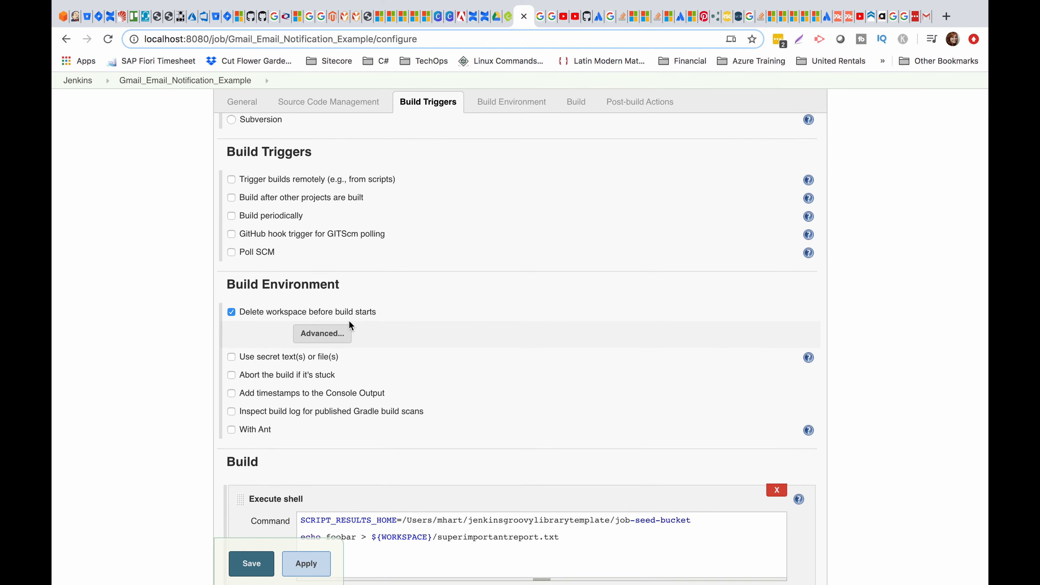
pyautogui.scroll(-3, 350, 325)
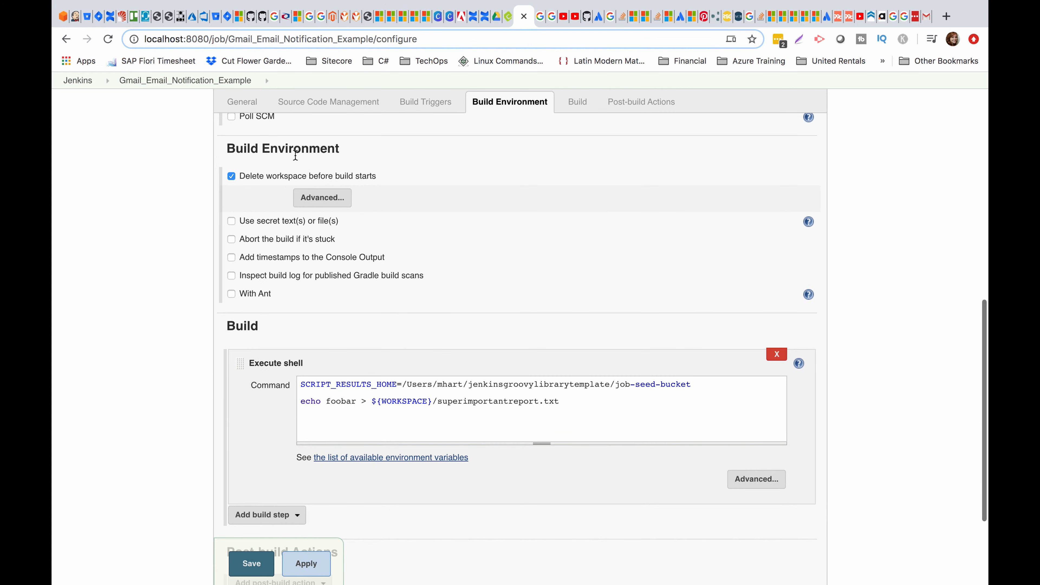
pyautogui.scroll(-3, 483, 216)
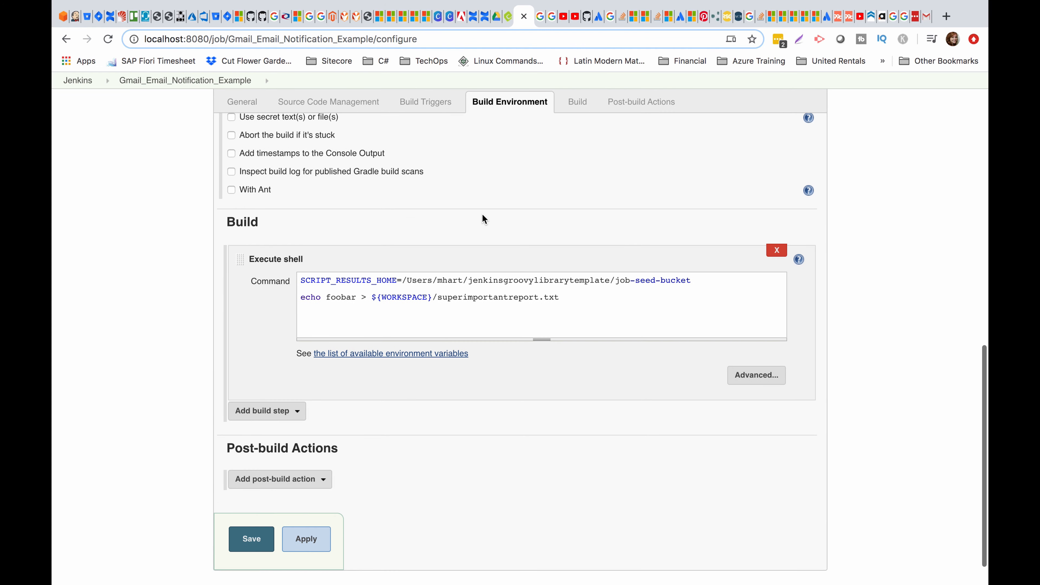
pyautogui.moveTo(572, 298); pyautogui.dragTo(284, 278)
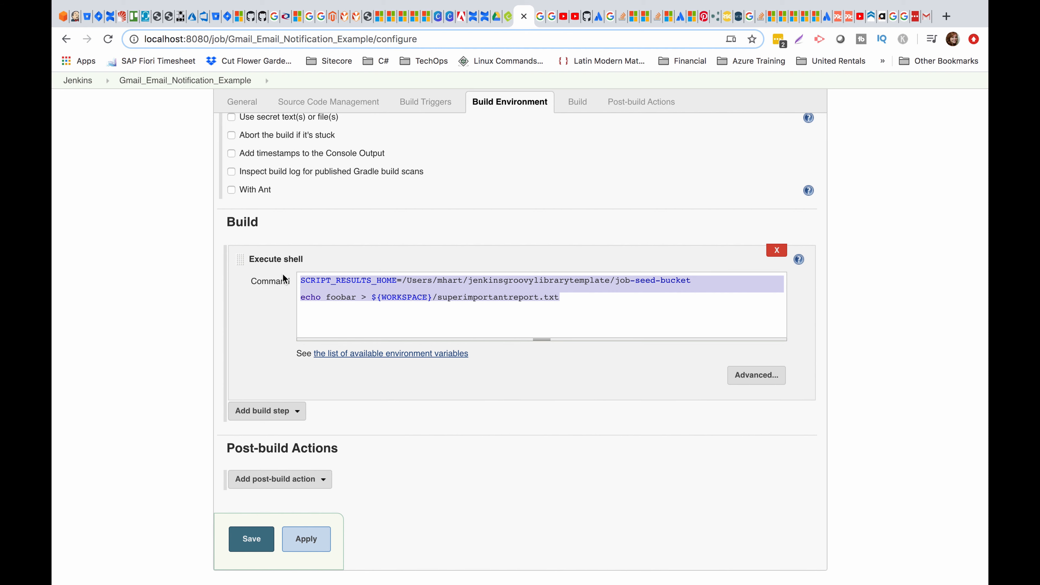
pyautogui.click(529, 280)
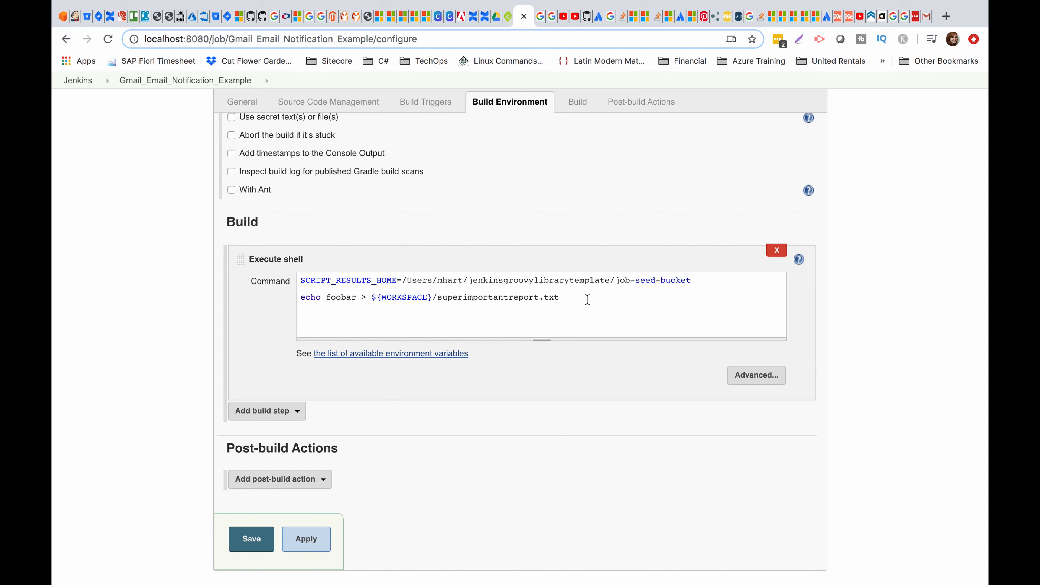
pyautogui.scroll(-1, 587, 299)
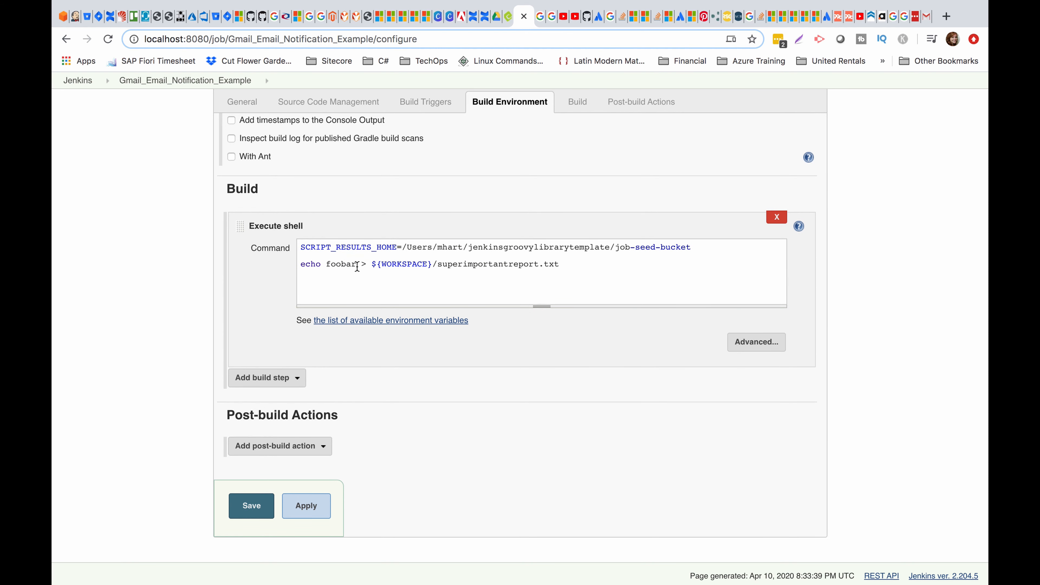
pyautogui.moveTo(479, 263); pyautogui.dragTo(580, 262)
pyautogui.click(592, 269)
pyautogui.scroll(-1, 593, 269)
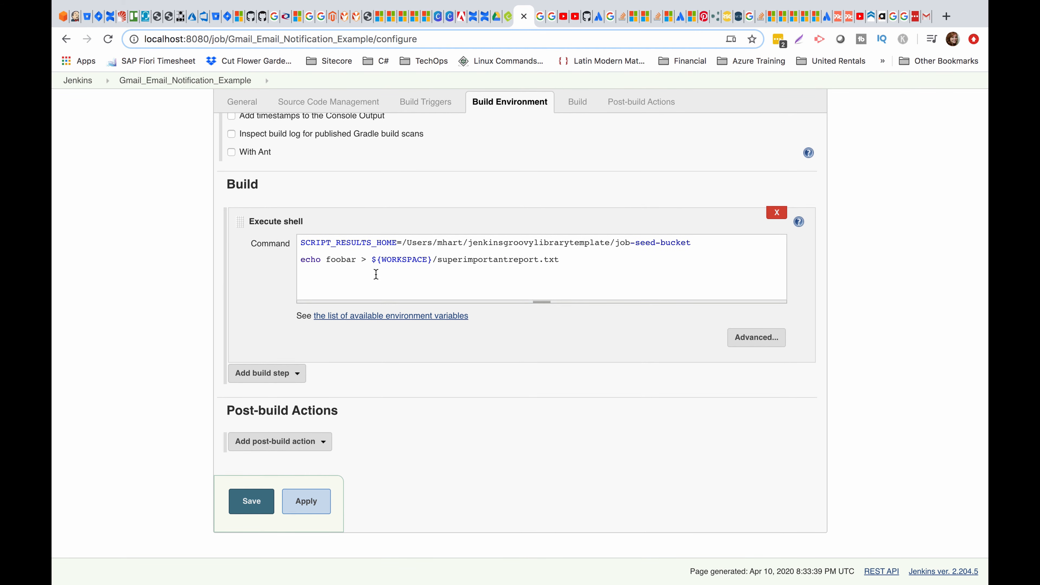
# Add an Editable Email Notification post-build action.
pyautogui.click(262, 442)
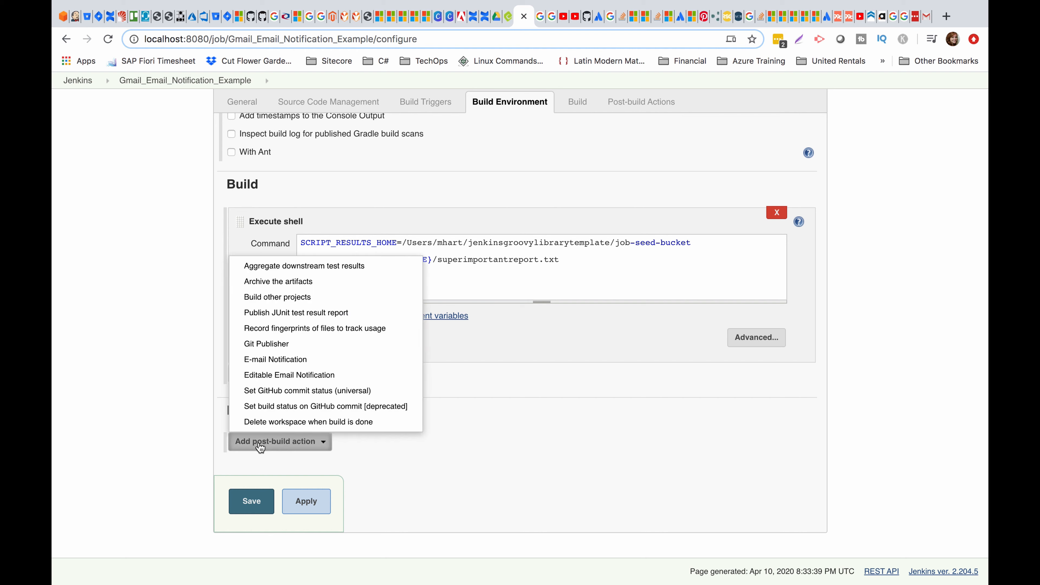
pyautogui.click(304, 374)
pyautogui.scroll(-5, 526, 441)
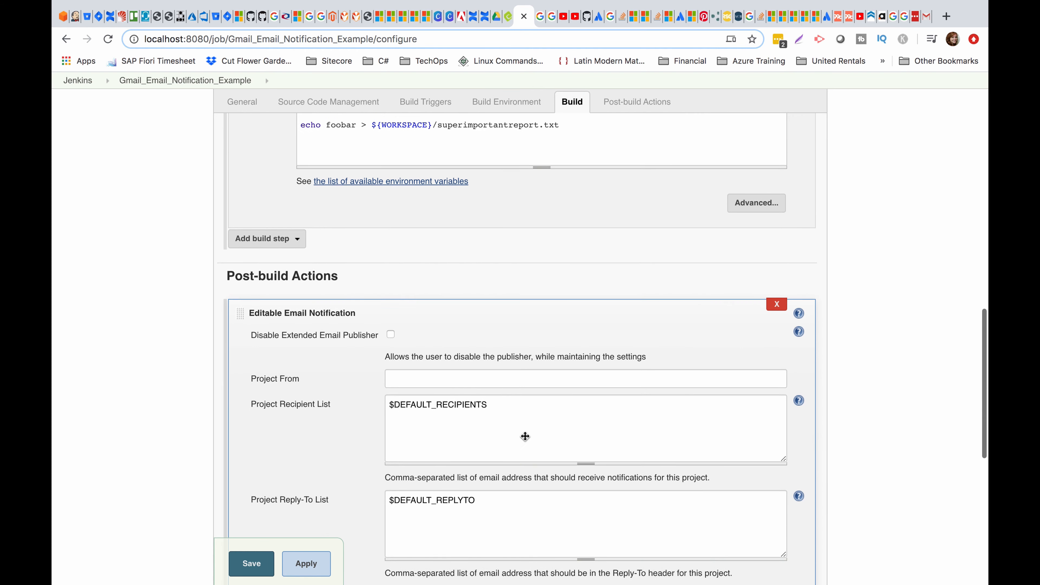
# Enter 'Gmail_Email_Notification Job' as the Project From sender.
pyautogui.scroll(-1, 450, 384)
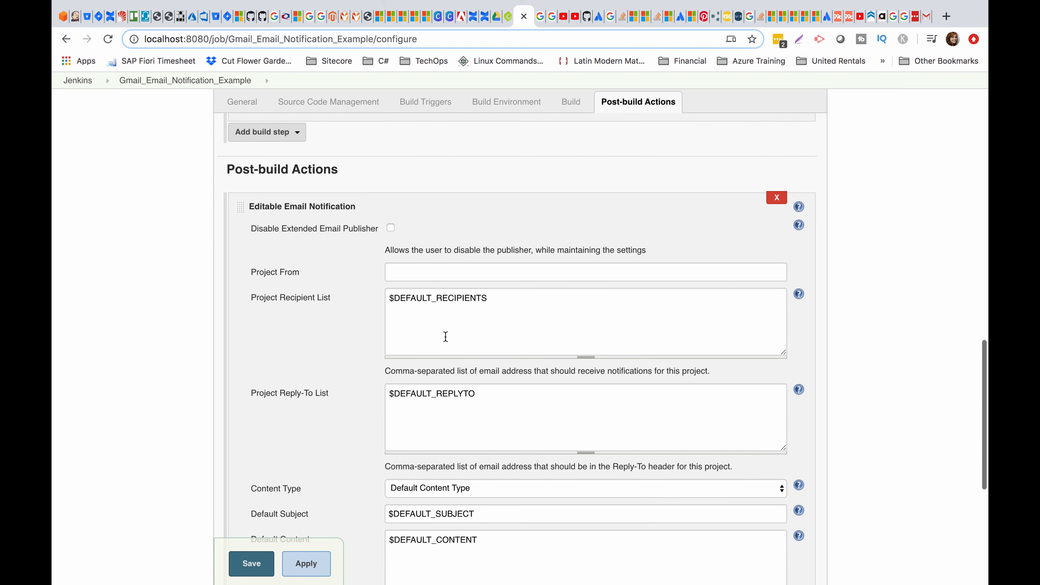
pyautogui.click(434, 276)
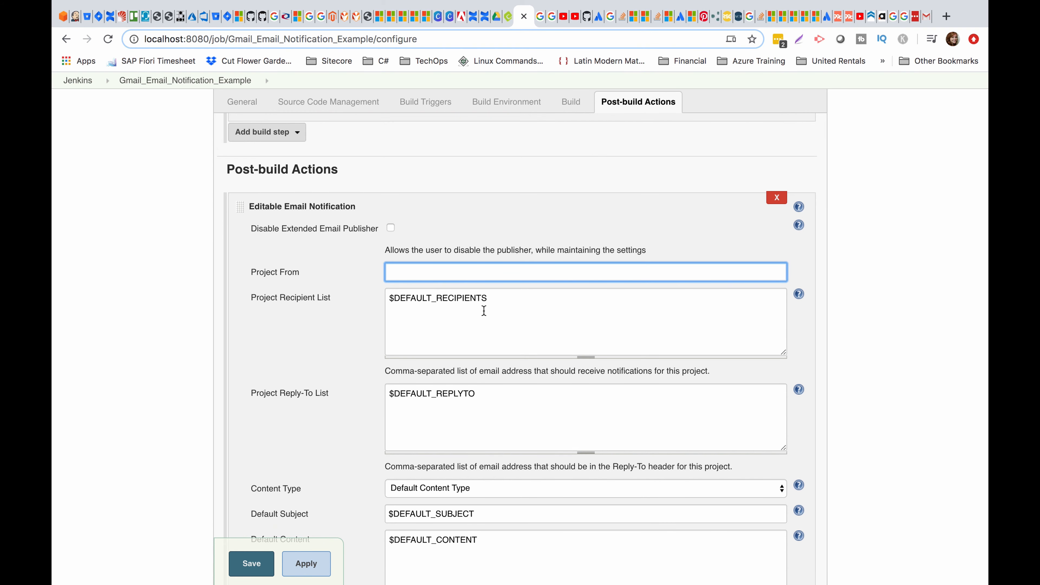
pyautogui.write('Gmail Email_NOtification Job')
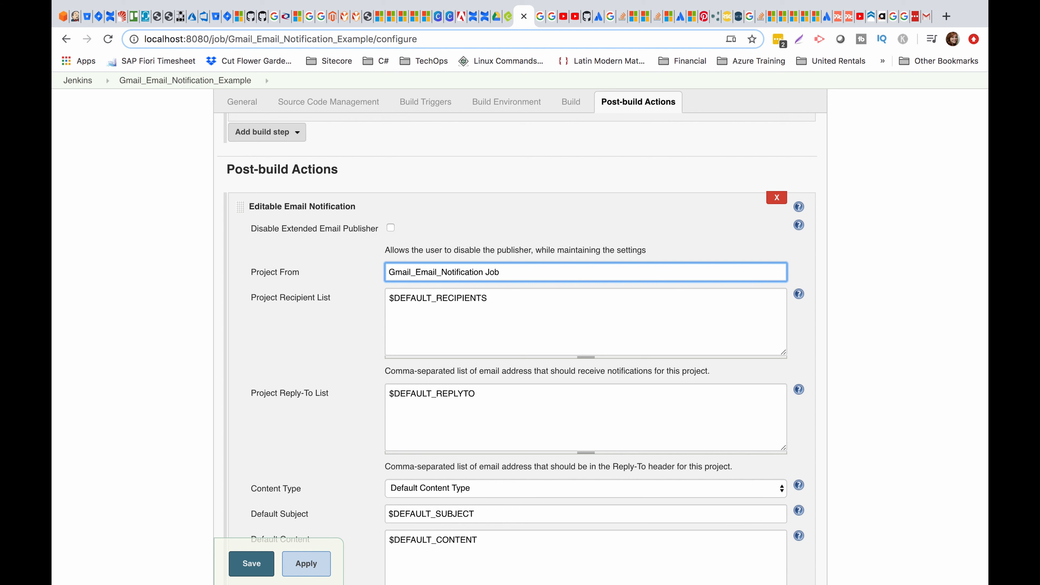
# Replace $DEFAULT_RECIPIENTS with a single Gmail recipient address, dropping the extra second address.
pyautogui.press('Tab')
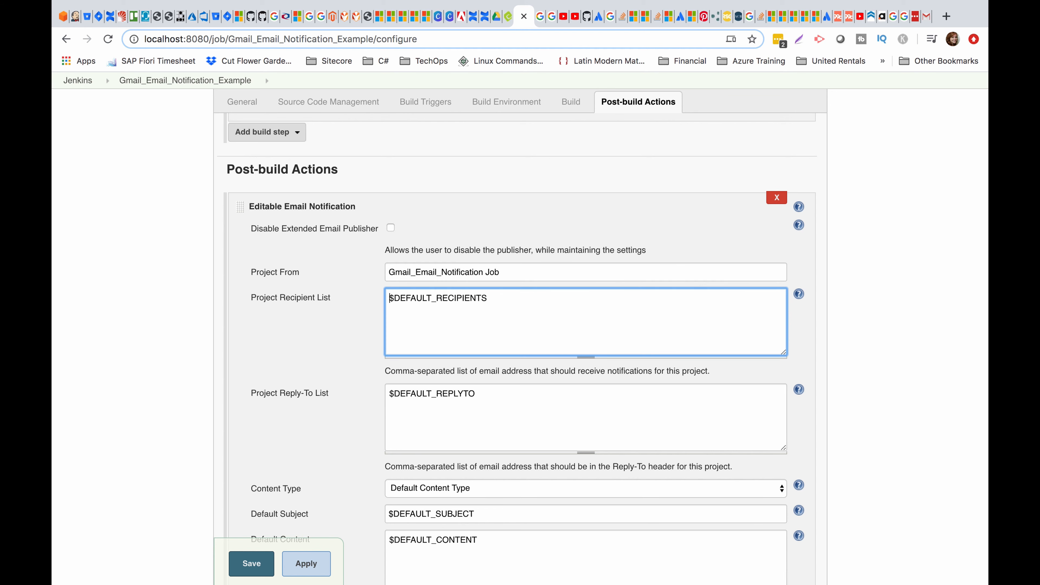
pyautogui.moveTo(506, 309); pyautogui.dragTo(327, 294)
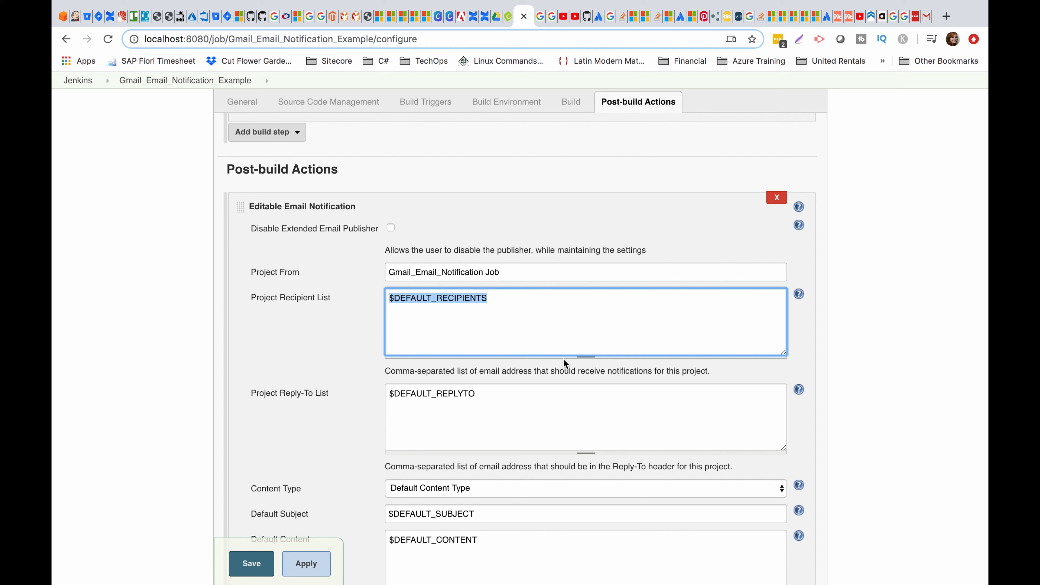
pyautogui.press('BackSpace')
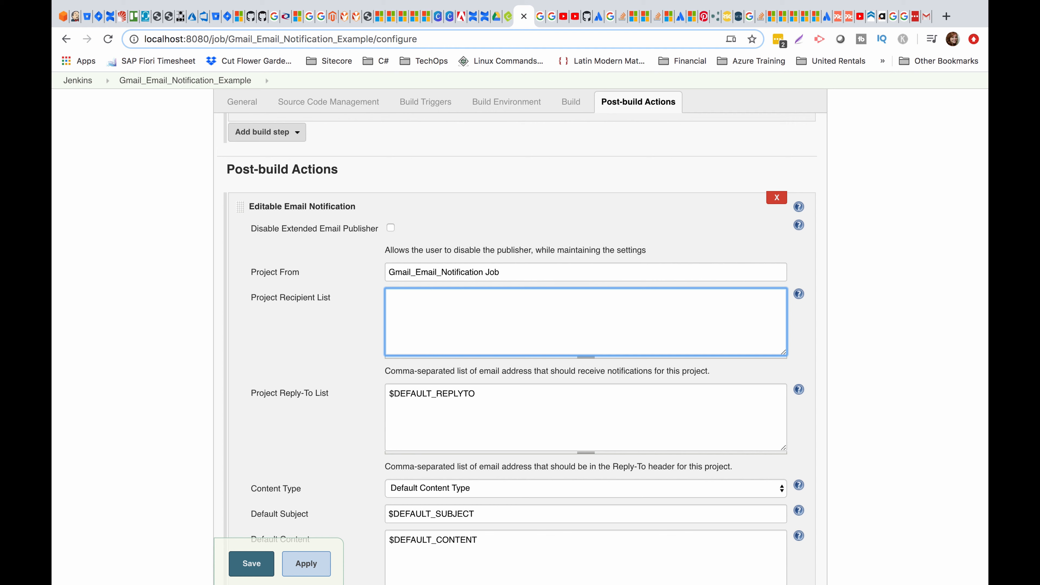
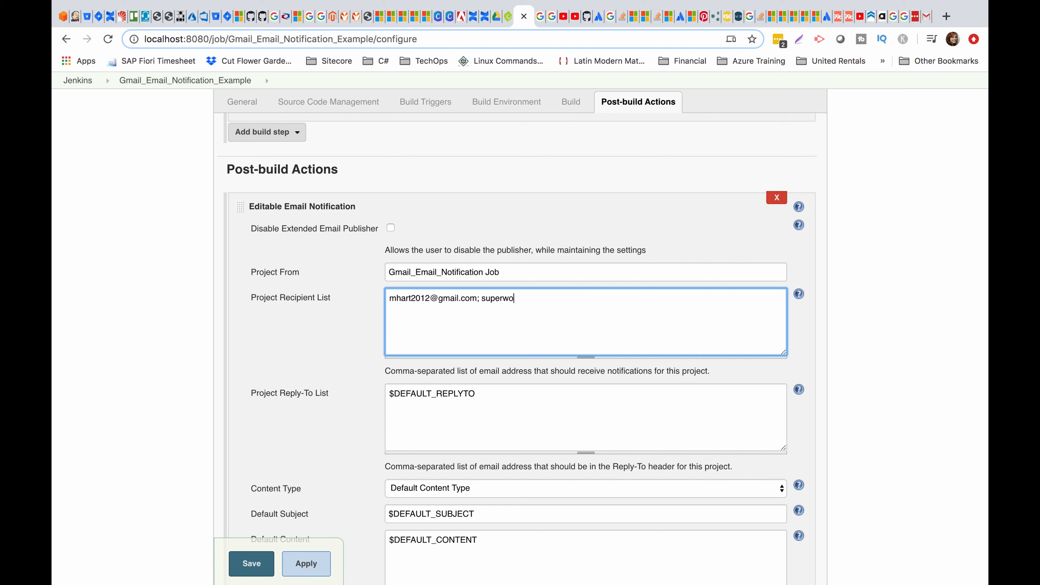
pyautogui.scroll(-3, 499, 393)
# Replace $DEFAULT_REPLYTO with a no-reply Gmail address, removing the extra @ that caused the error.
pyautogui.moveTo(506, 336); pyautogui.dragTo(363, 333)
pyautogui.press('BackSpace')
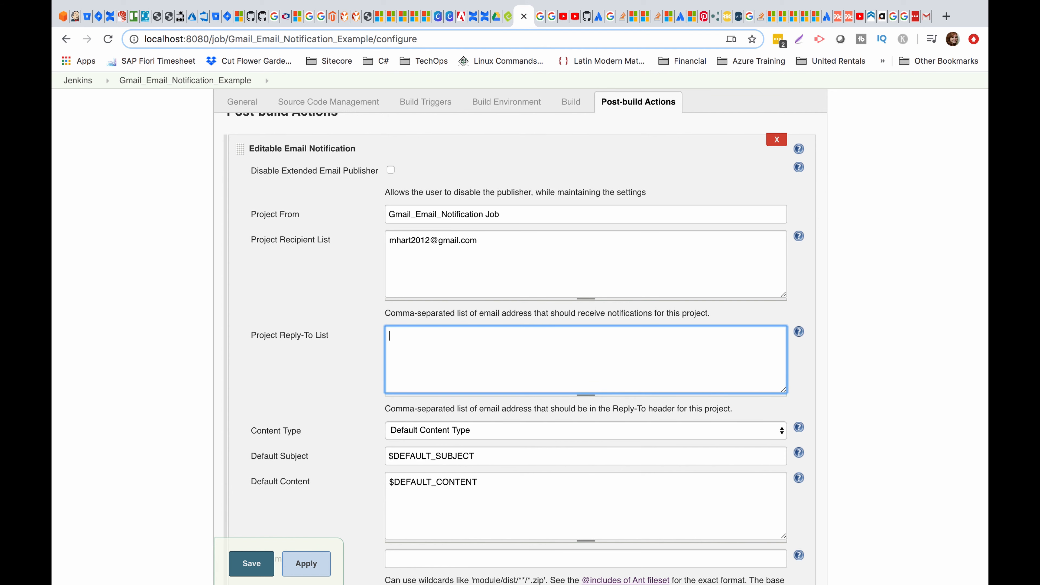
pyautogui.click(476, 457)
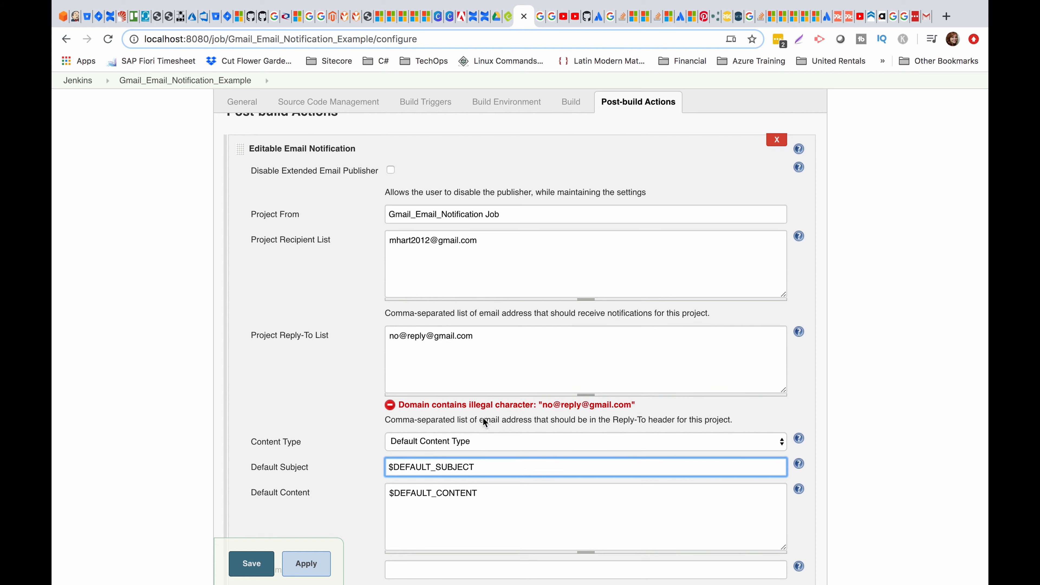
pyautogui.click(472, 331)
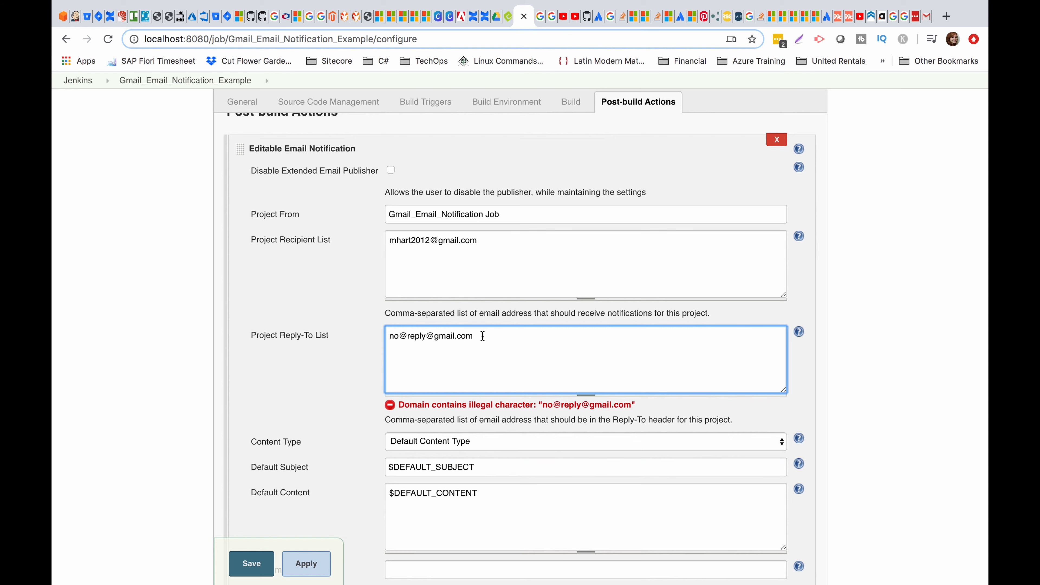
pyautogui.scroll(-1, 503, 342)
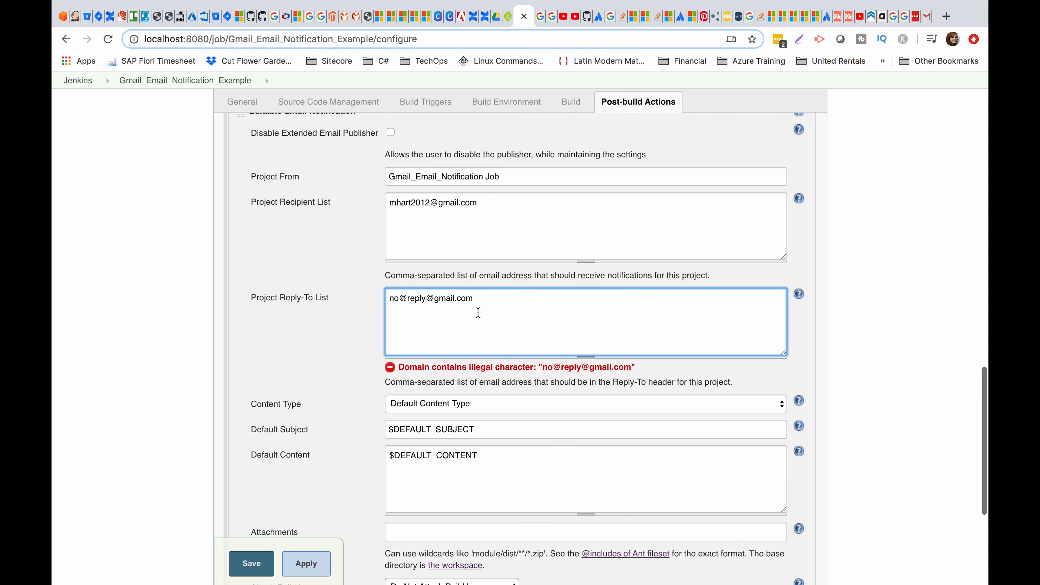
pyautogui.click(408, 302)
pyautogui.press('BackSpace')
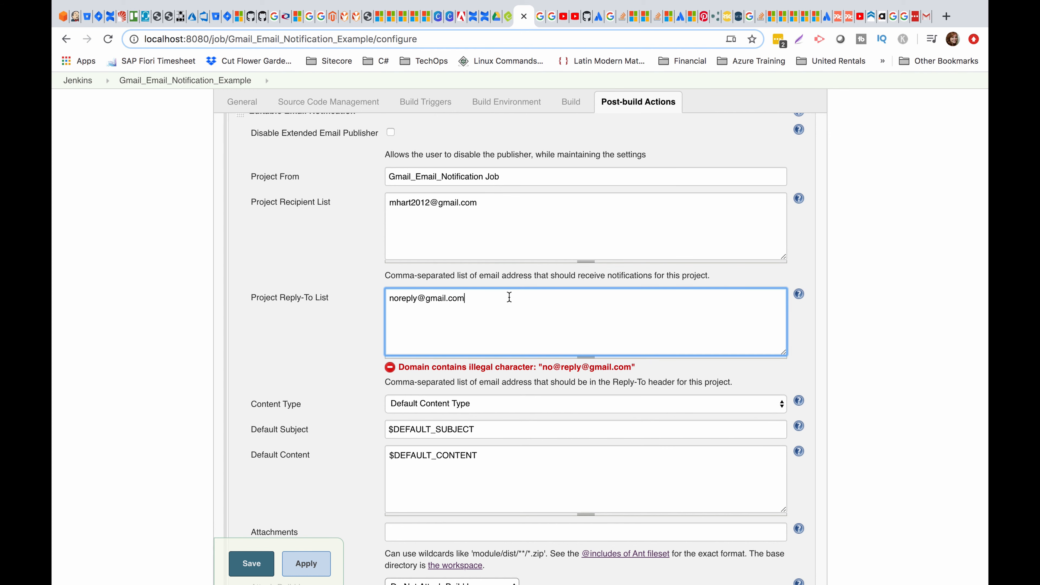
pyautogui.scroll(-2, 509, 297)
pyautogui.click(492, 356)
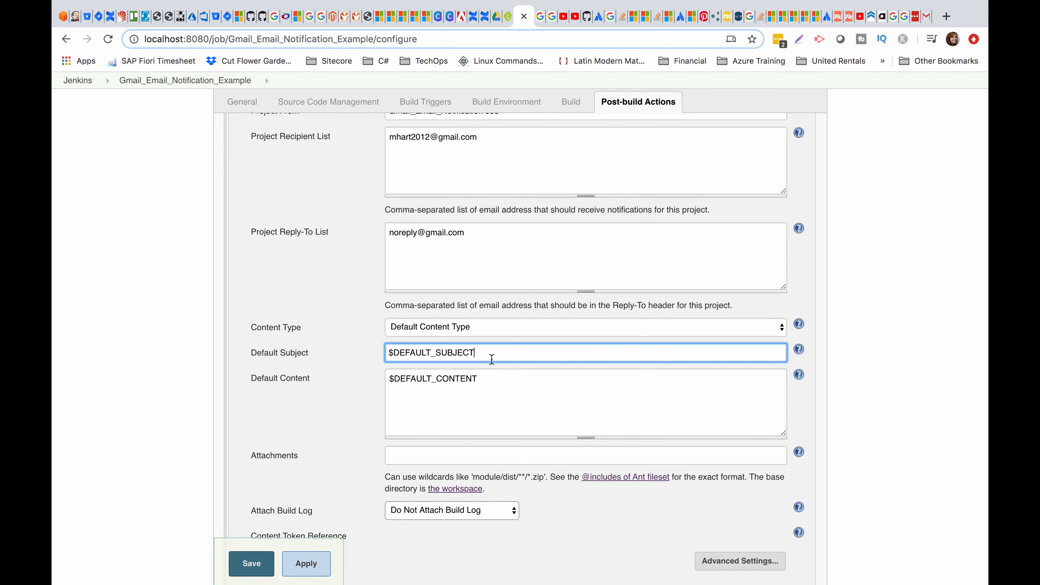
# Keep the default content type and set the subject to 'Gmail_Email_Notification Job Results'.
pyautogui.click(496, 332)
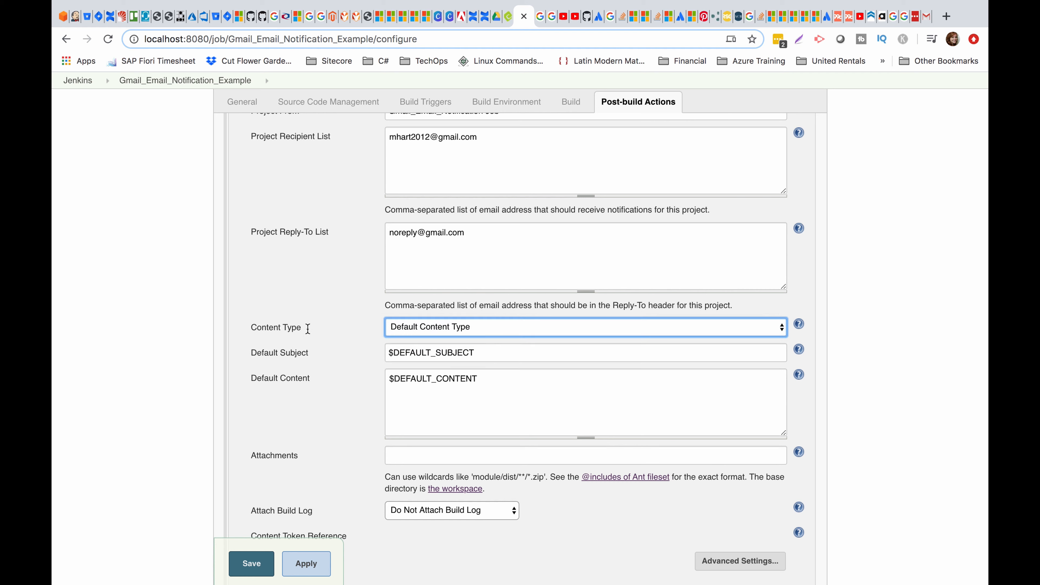
pyautogui.click(424, 327)
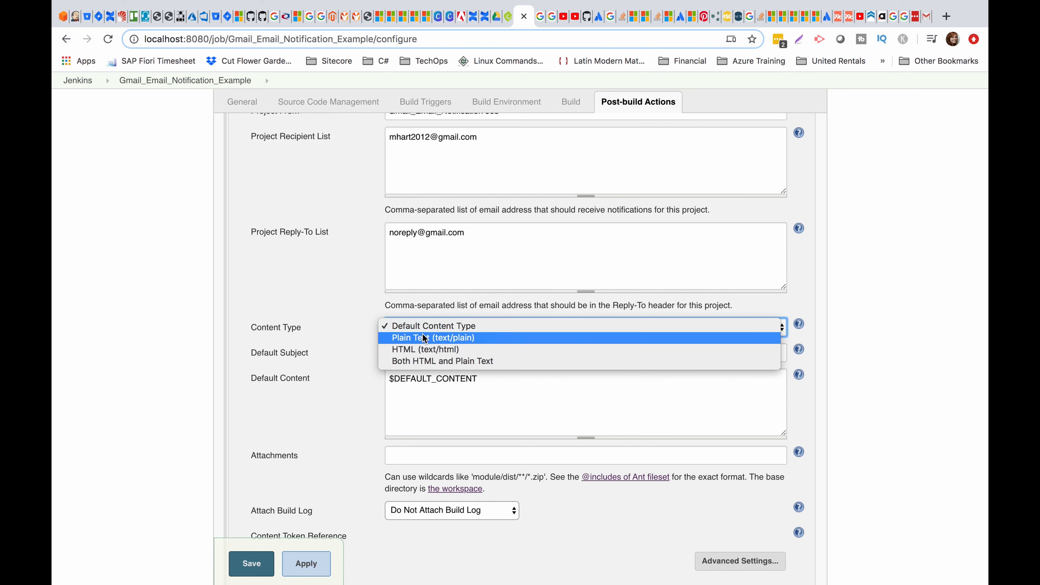
pyautogui.click(462, 328)
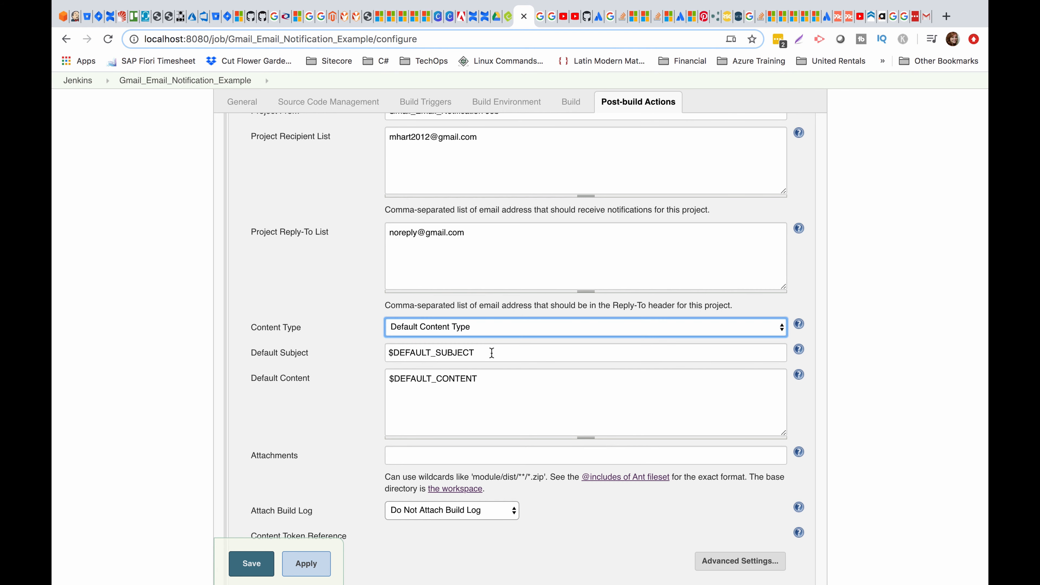
pyautogui.moveTo(492, 353); pyautogui.dragTo(340, 342)
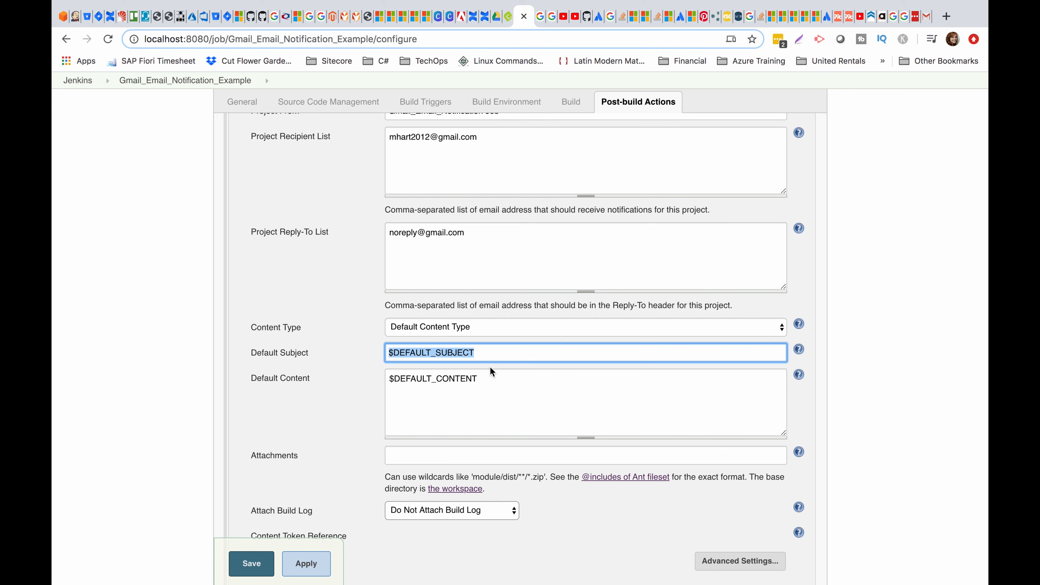
pyautogui.scroll(3, 522, 358)
pyautogui.moveTo(508, 256); pyautogui.dragTo(334, 239)
pyautogui.hotkey('ctrl', 'c')
pyautogui.moveTo(516, 492); pyautogui.dragTo(365, 491)
pyautogui.hotkey('ctrl', 'v')
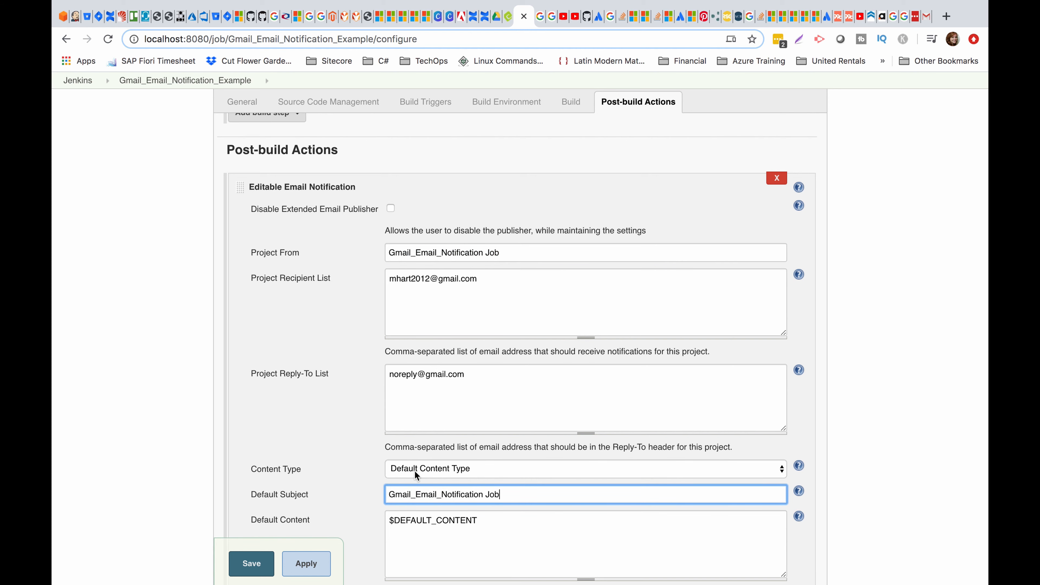
pyautogui.write('Results')
# Replace $DEFAULT_CONTENT with a short message pointing to the attached report.
pyautogui.scroll(-1, 621, 510)
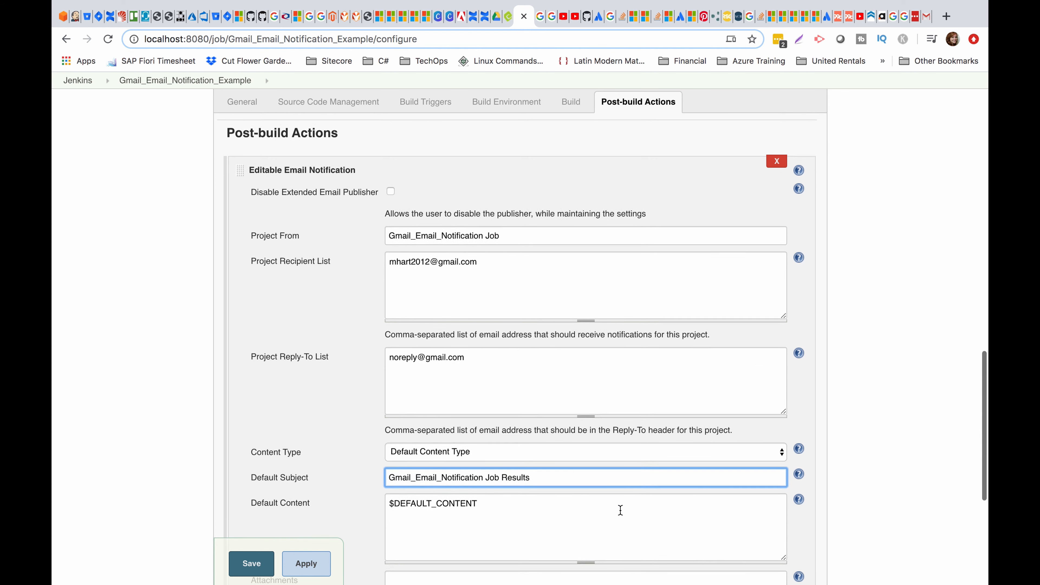
pyautogui.scroll(-4, 620, 510)
pyautogui.moveTo(514, 452); pyautogui.dragTo(343, 420)
pyautogui.write('Please see')
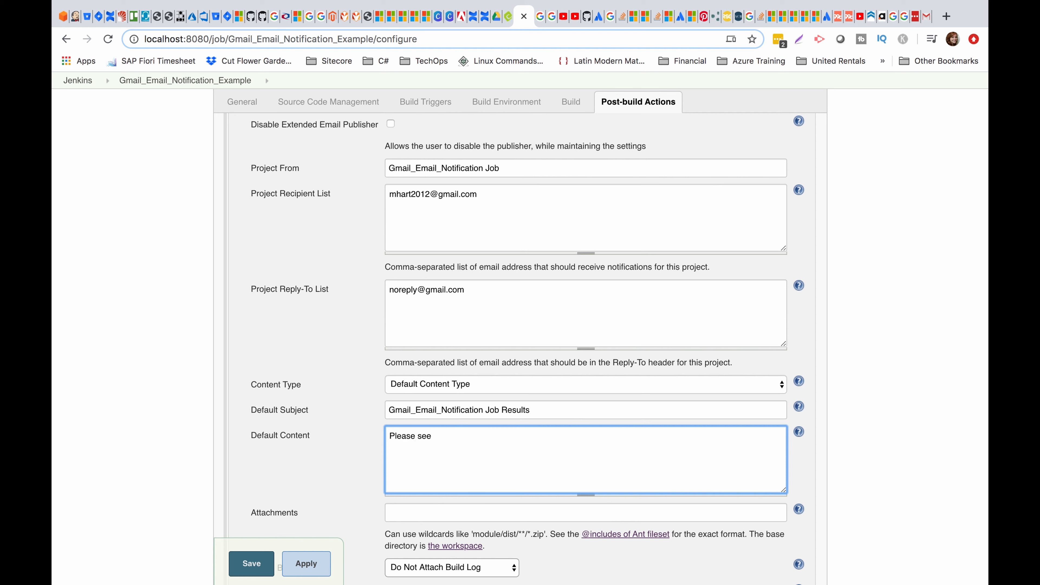
pyautogui.write(' attachment')
pyautogui.write('cume')
pyautogui.write('ent ')
pyautogui.write('below for rep')
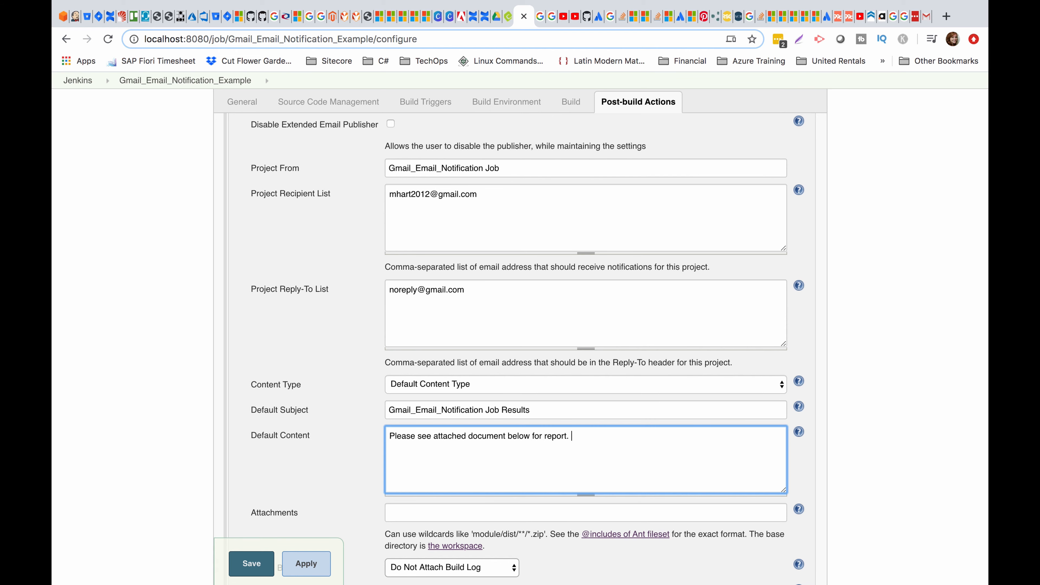
pyautogui.write('ort.')
# Set the Attachments pattern to **/superimportantreport.txt.
pyautogui.scroll(-5, 449, 328)
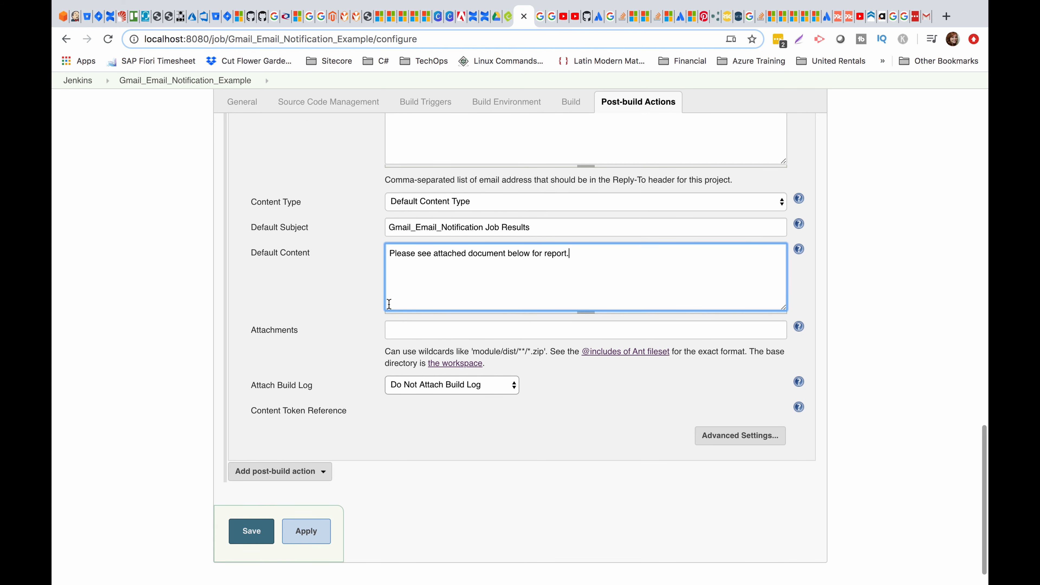
pyautogui.click(448, 327)
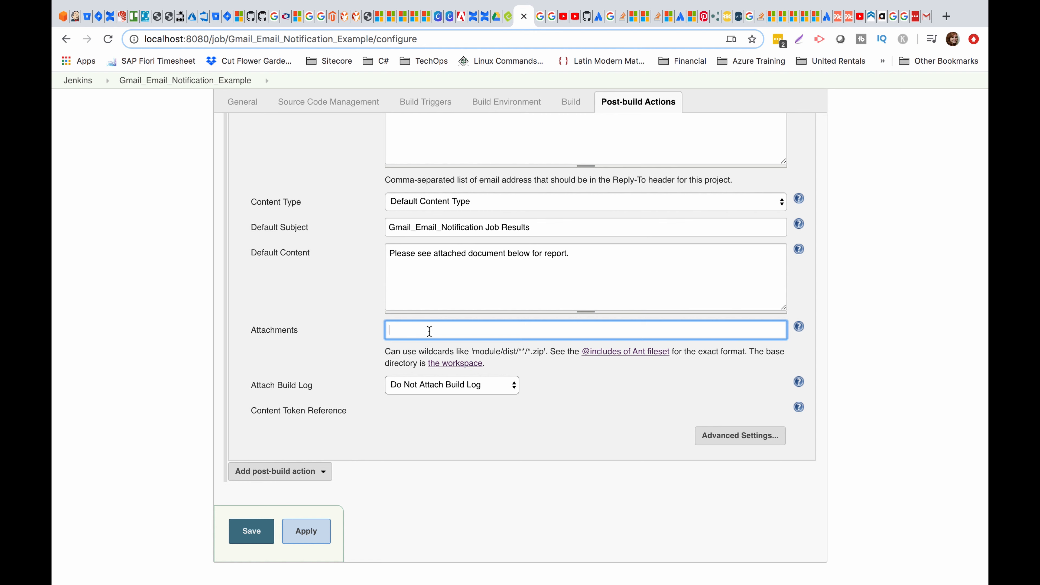
pyautogui.press('super+v')
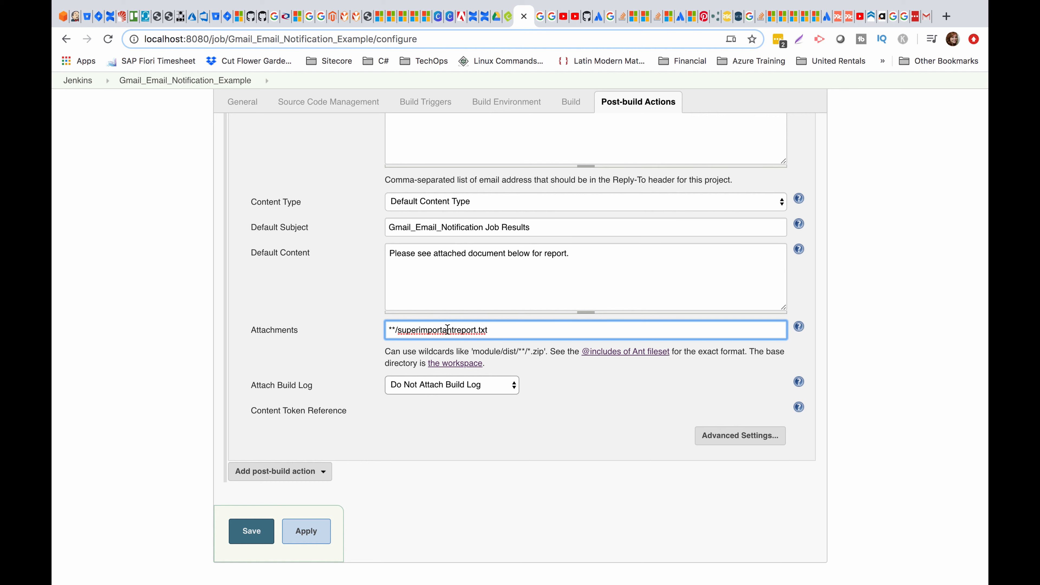
pyautogui.moveTo(512, 330); pyautogui.dragTo(413, 330)
pyautogui.scroll(10, 413, 330)
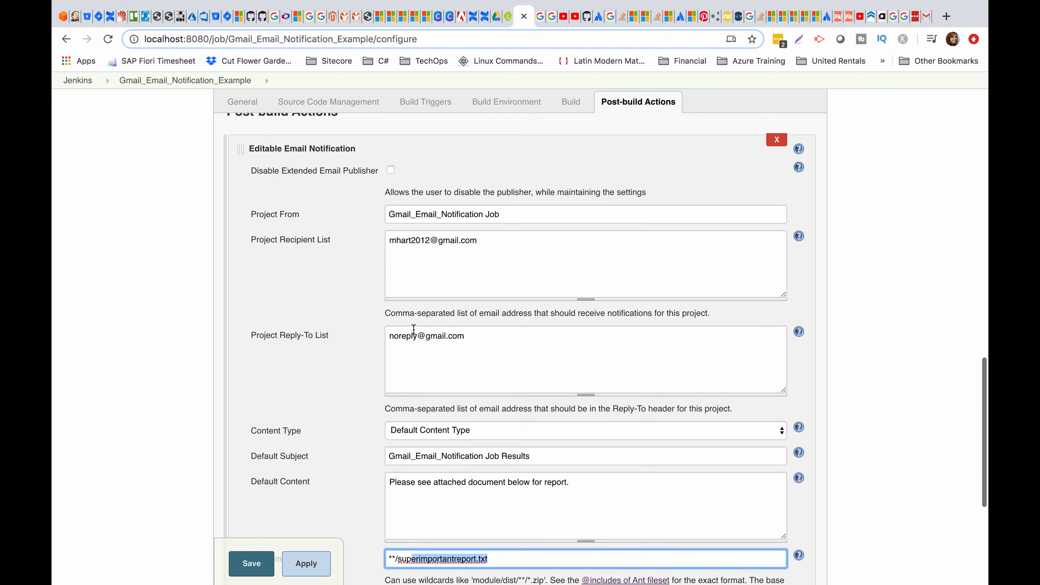
pyautogui.scroll(1, 414, 329)
pyautogui.click(500, 308)
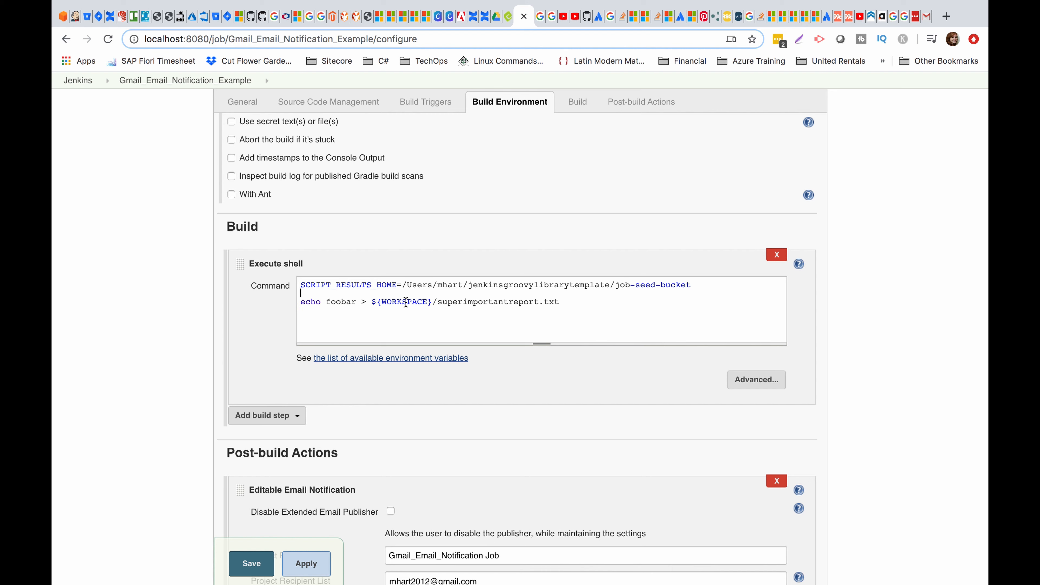
pyautogui.moveTo(571, 298); pyautogui.dragTo(478, 298)
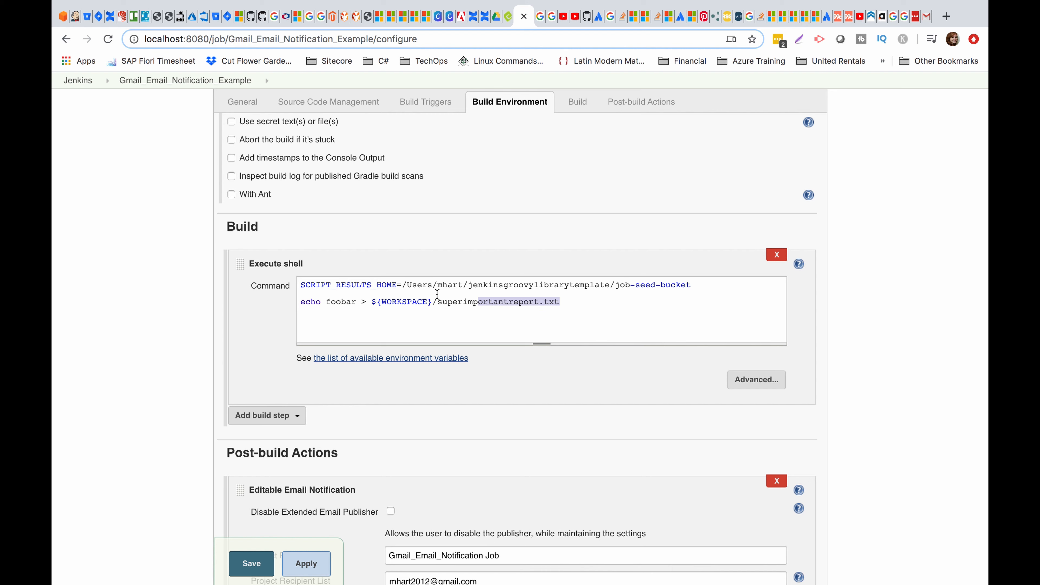
pyautogui.click(462, 309)
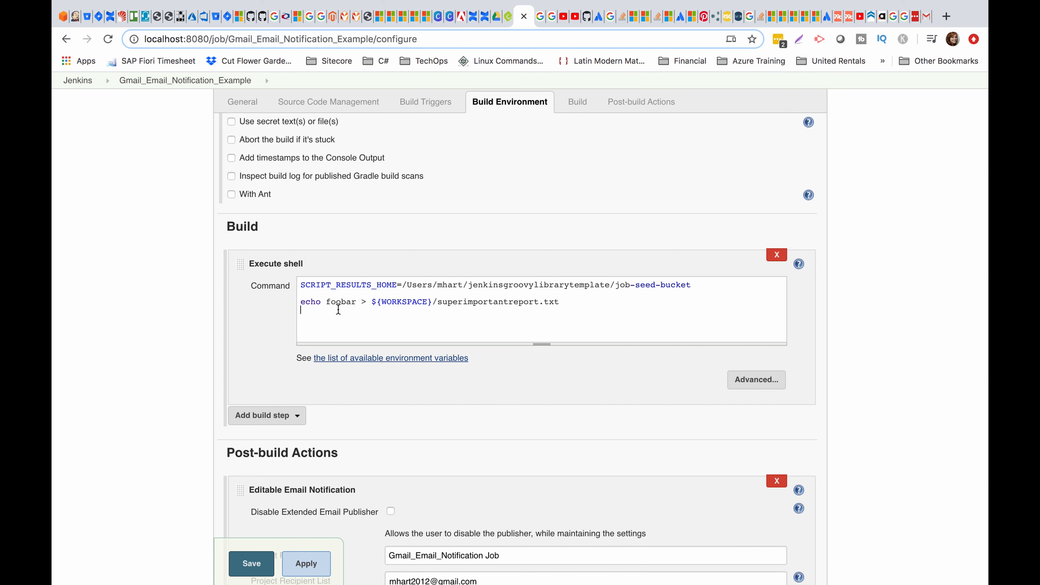
pyautogui.scroll(-1, 484, 303)
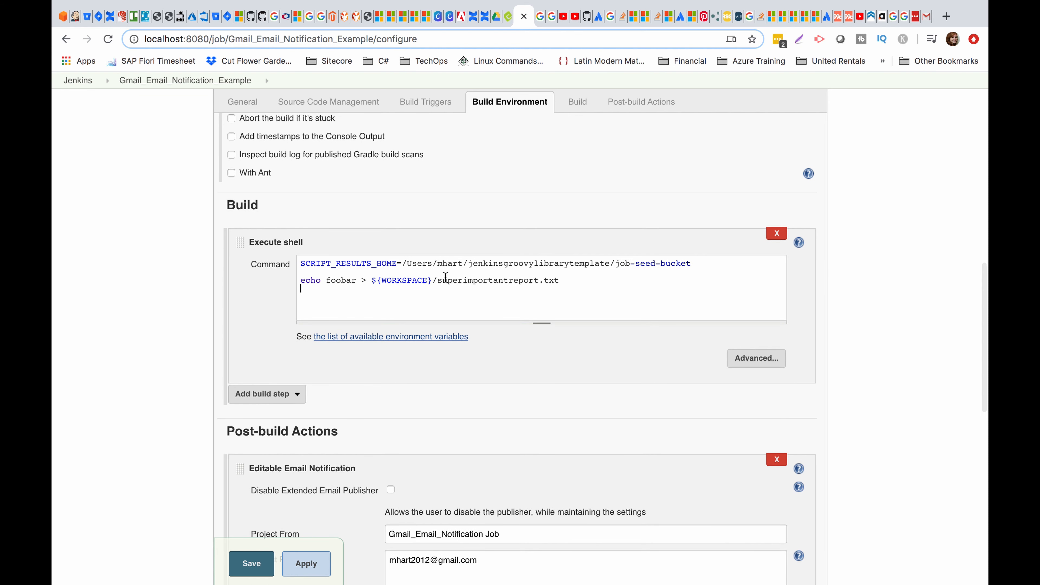
pyautogui.moveTo(443, 279); pyautogui.dragTo(555, 279)
pyautogui.scroll(-2, 555, 280)
pyautogui.scroll(1, 533, 279)
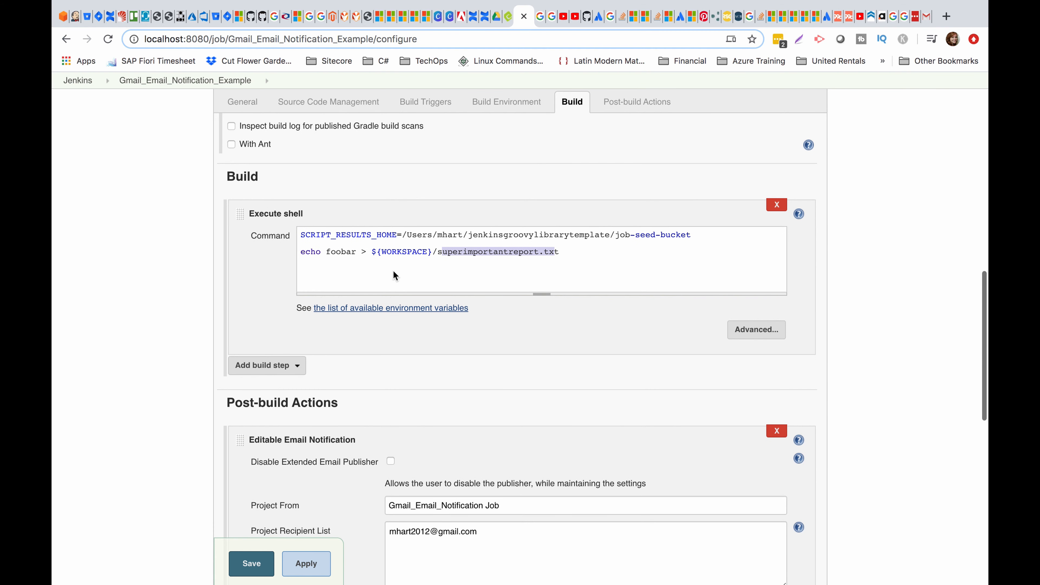
pyautogui.click(498, 252)
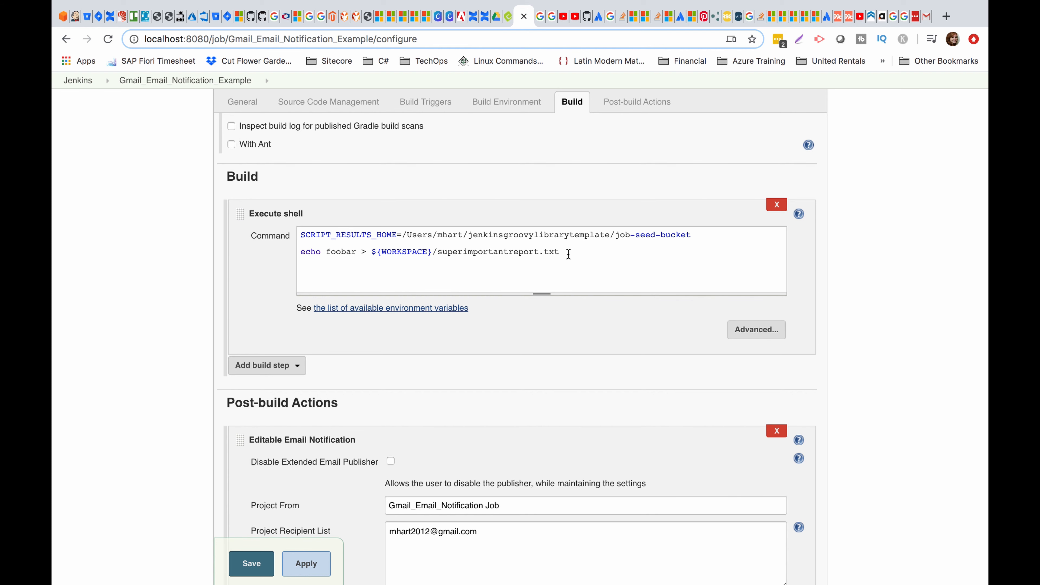
pyautogui.moveTo(568, 254); pyautogui.dragTo(339, 254)
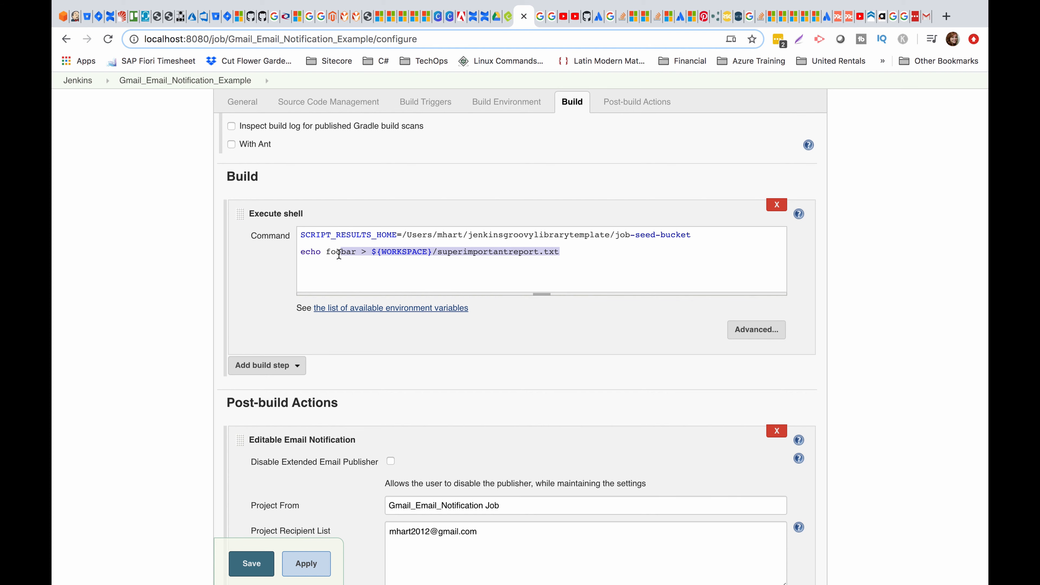
pyautogui.click(502, 251)
pyautogui.scroll(-10, 569, 264)
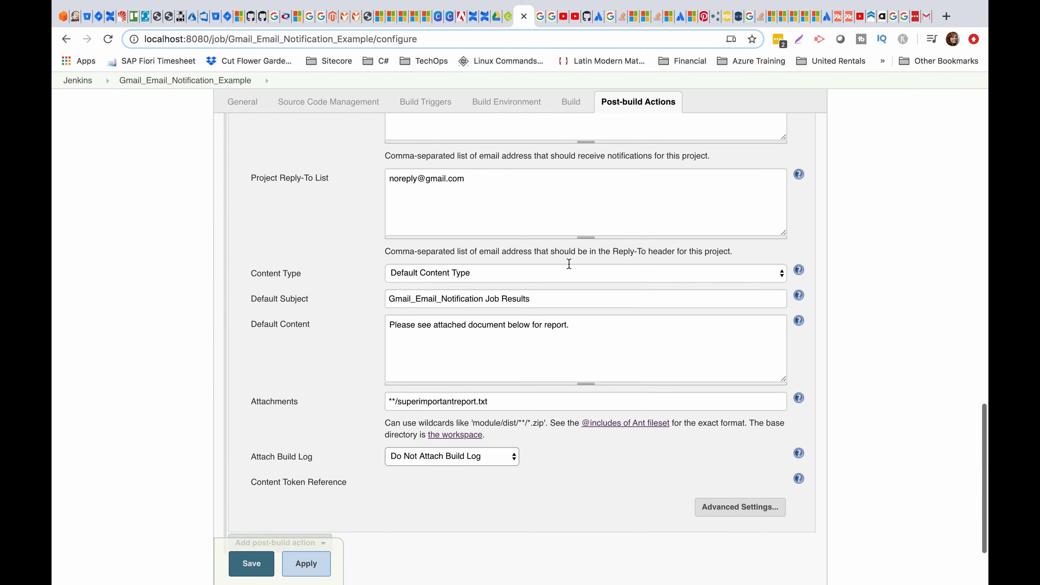
# Set Attach Build Log to 'Compress and Attach Build Log', keeping the **/superimportantreport.txt attachment.
pyautogui.scroll(-3, 569, 263)
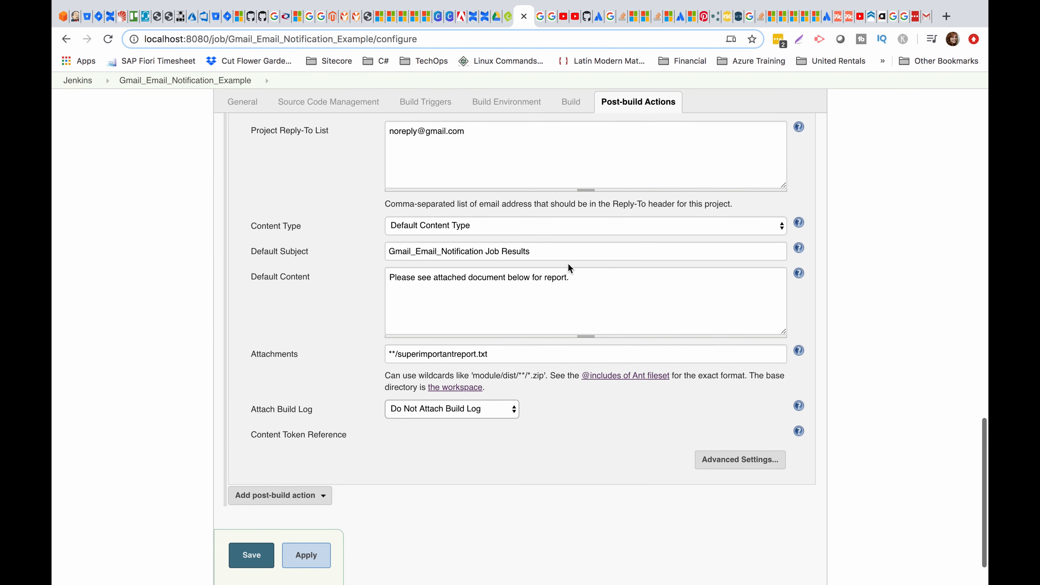
pyautogui.click(510, 352)
pyautogui.click(555, 295)
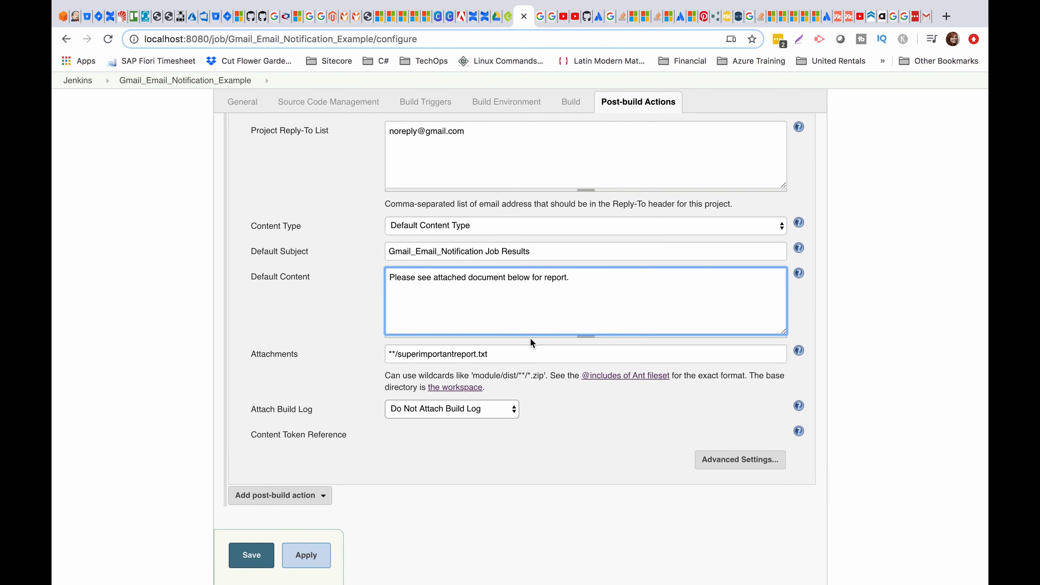
pyautogui.click(521, 355)
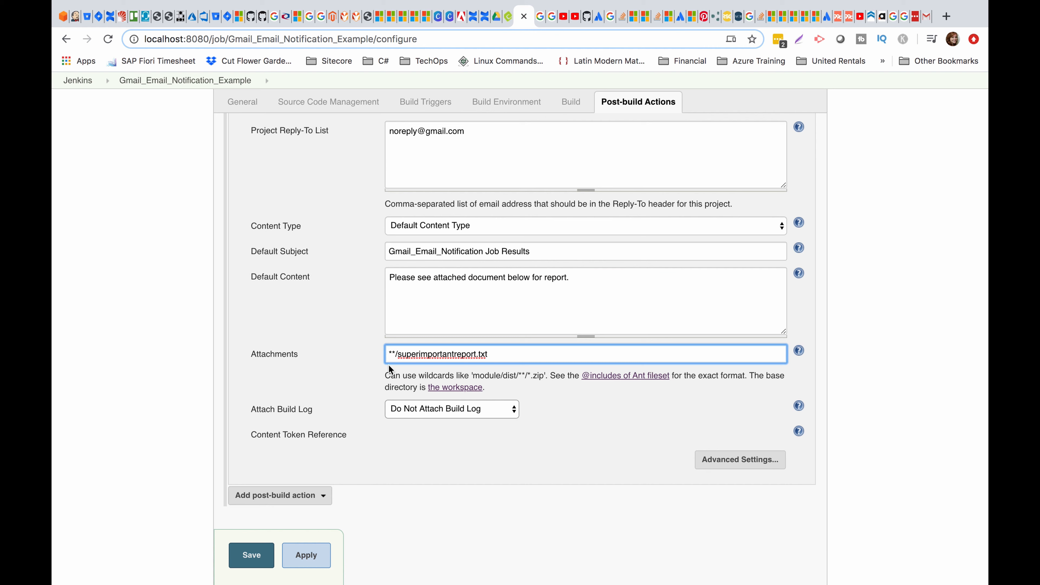
pyautogui.moveTo(387, 354); pyautogui.dragTo(493, 355)
pyautogui.click(492, 355)
pyautogui.click(429, 409)
pyautogui.click(432, 418)
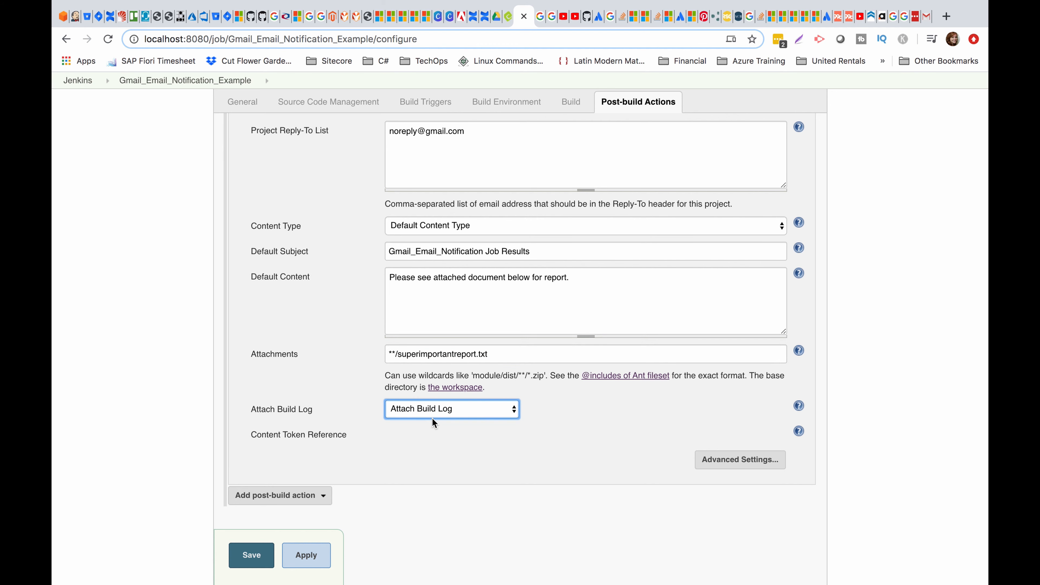
pyautogui.click(446, 414)
pyautogui.click(457, 419)
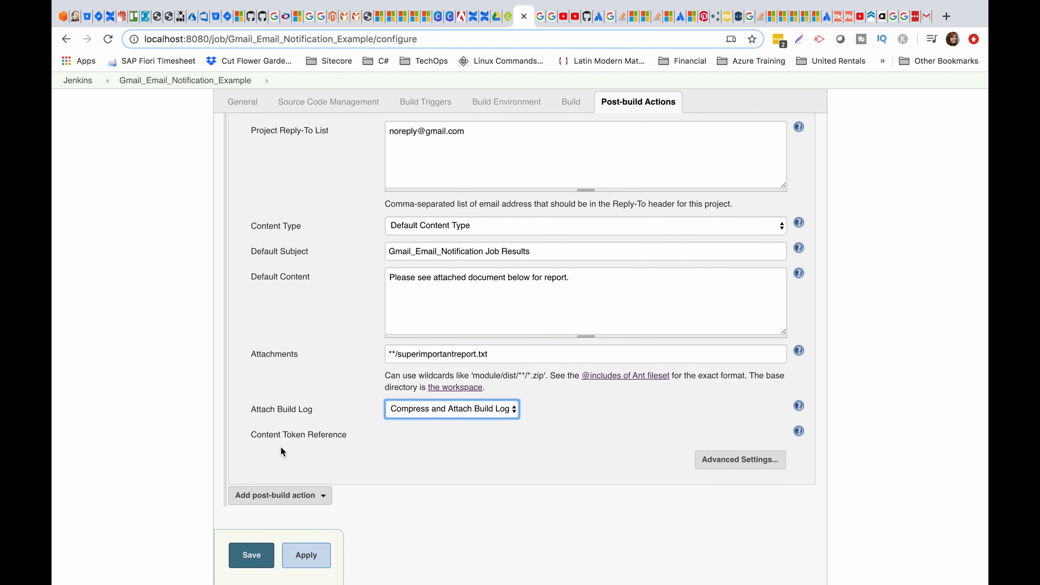
# In Advanced Settings, switch the Success trigger's Send To from Developers to Recipient List and expand its Advanced options.
pyautogui.click(743, 459)
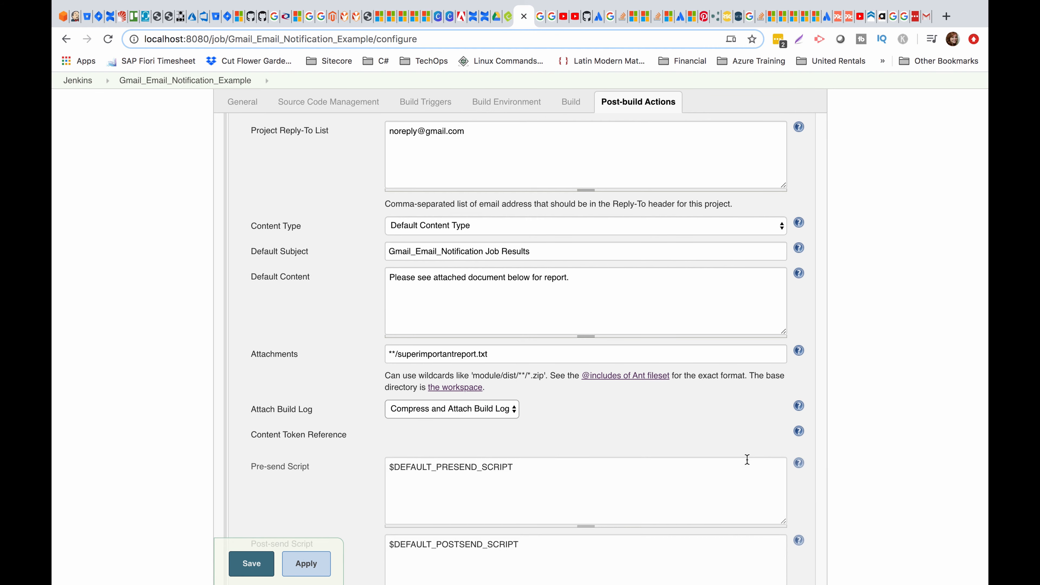
pyautogui.scroll(-10, 613, 428)
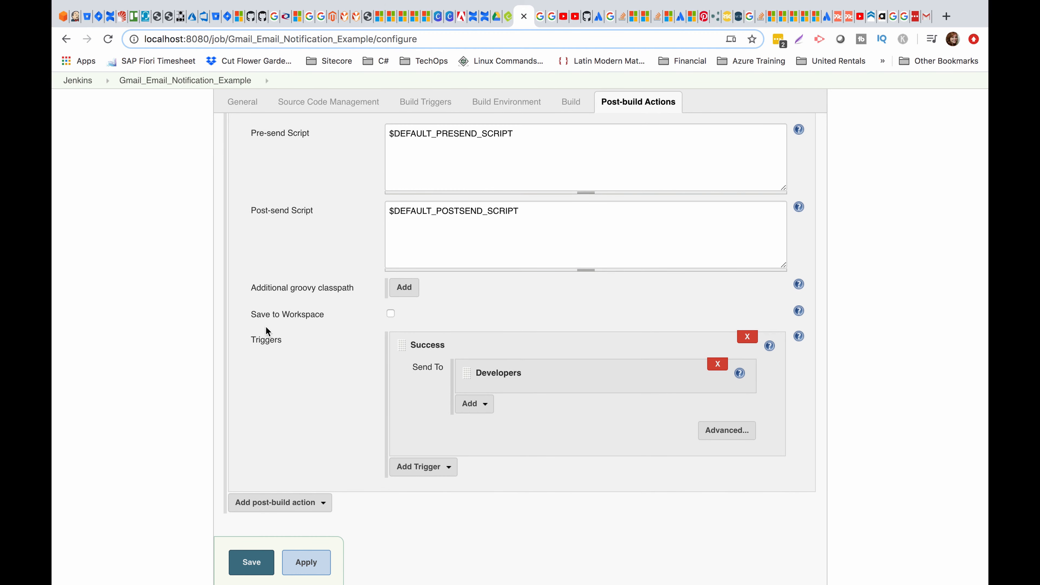
pyautogui.moveTo(251, 338); pyautogui.dragTo(298, 341)
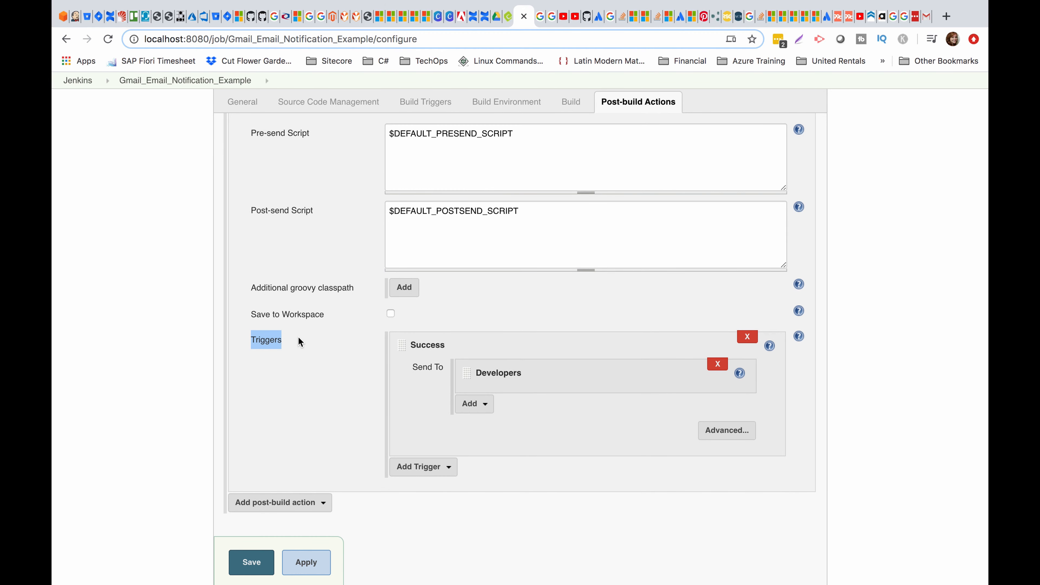
pyautogui.click(329, 353)
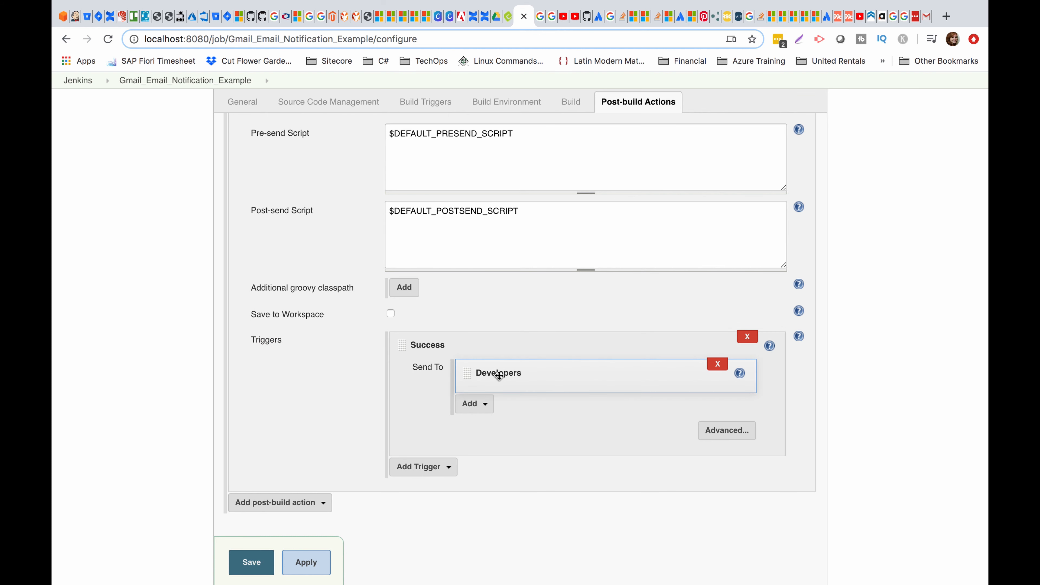
pyautogui.click(718, 363)
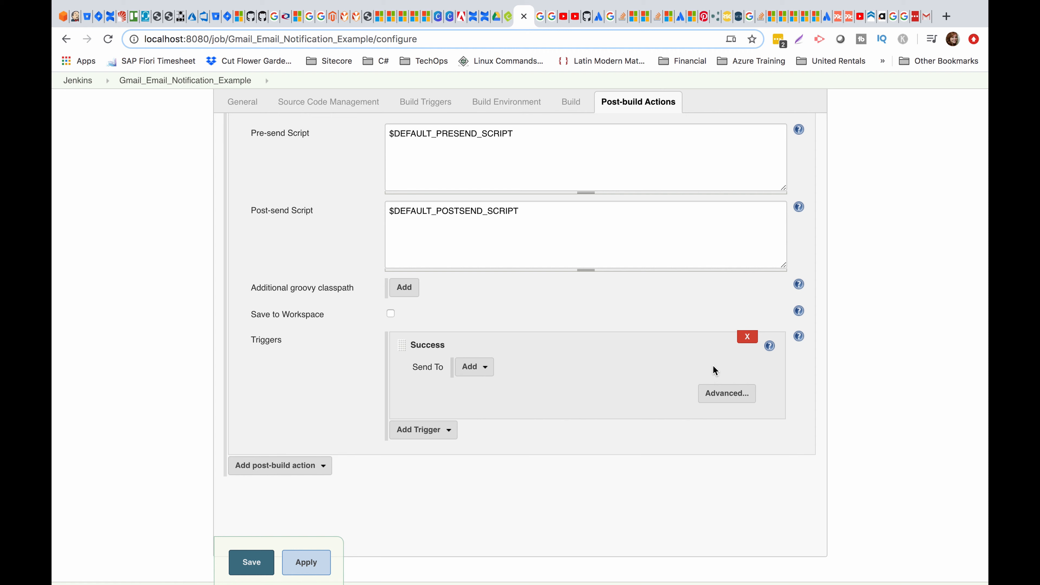
pyautogui.click(469, 366)
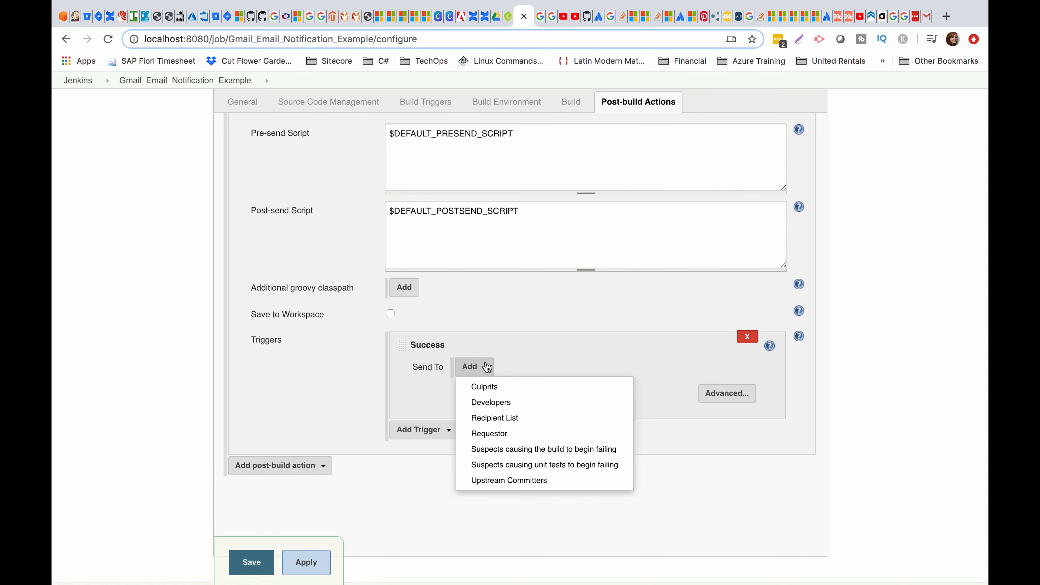
pyautogui.click(528, 419)
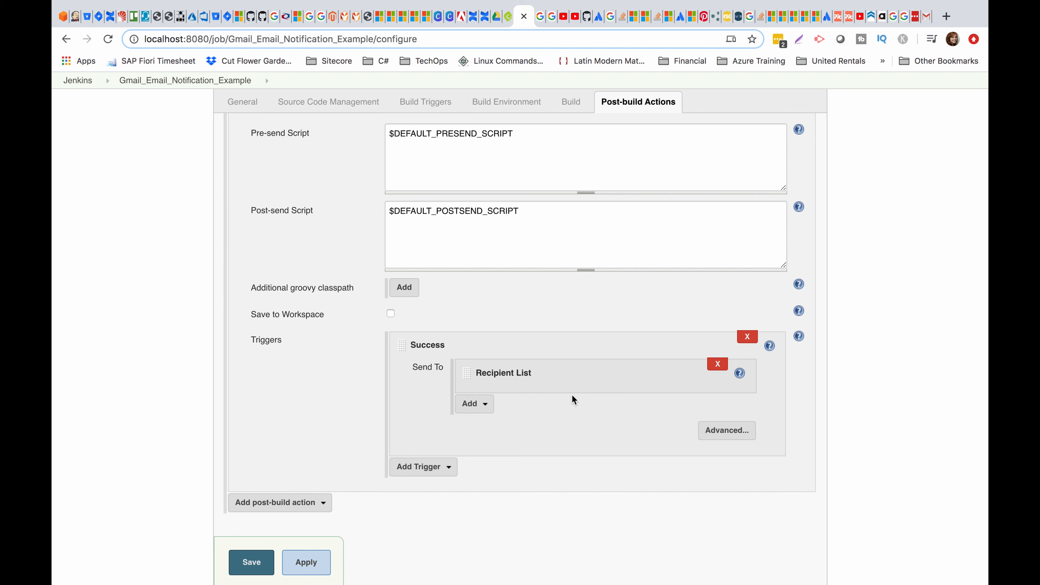
pyautogui.click(719, 432)
pyautogui.scroll(-6, 648, 461)
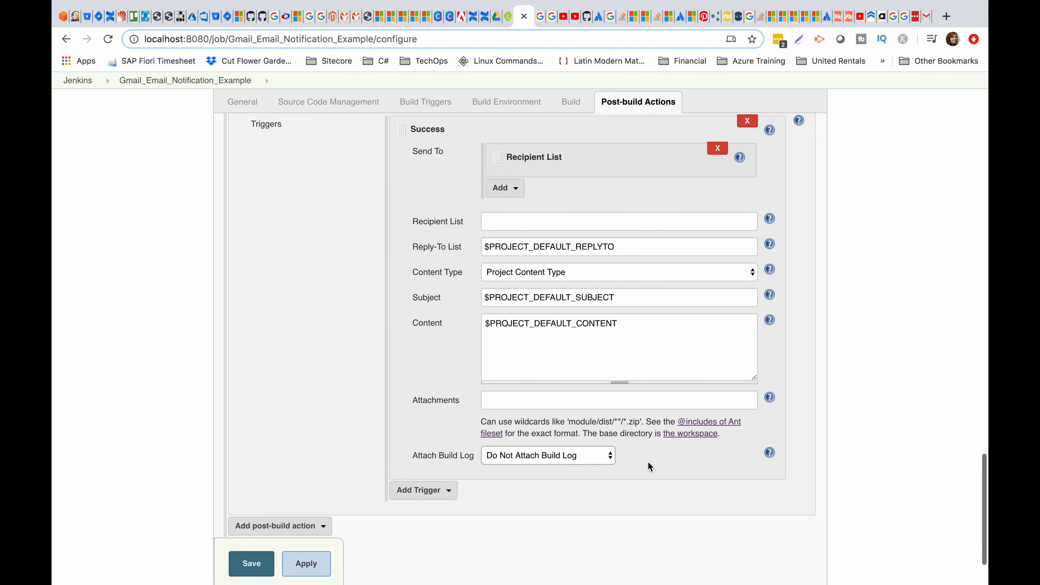
pyautogui.scroll(3, 647, 462)
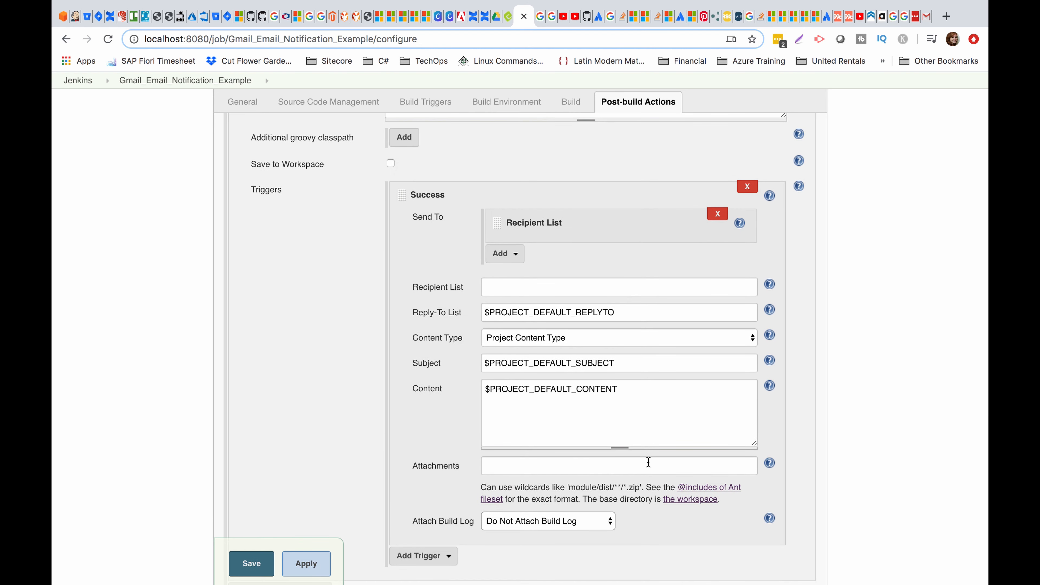
pyautogui.scroll(4, 648, 462)
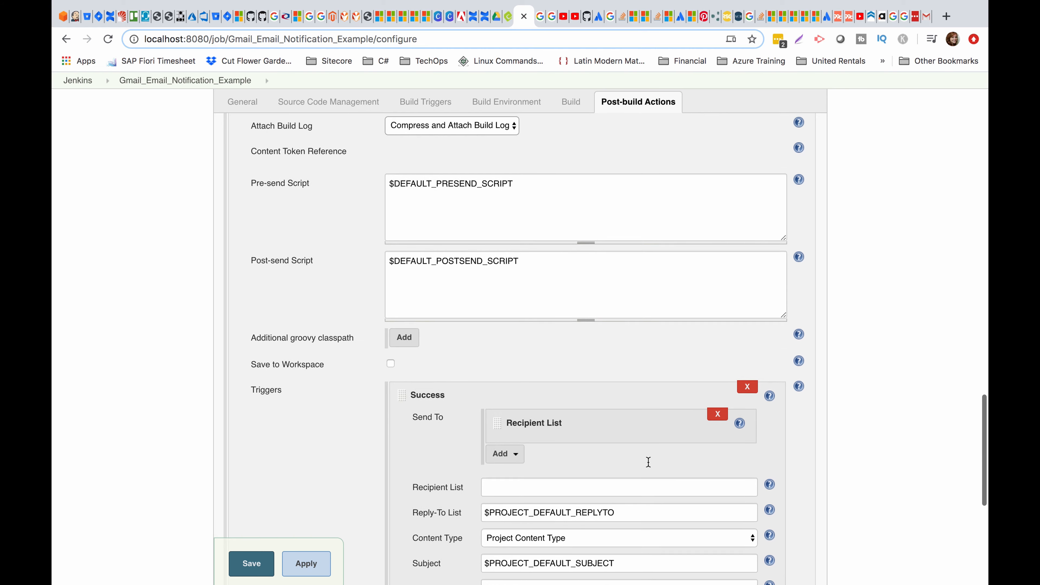
pyautogui.scroll(-2, 651, 479)
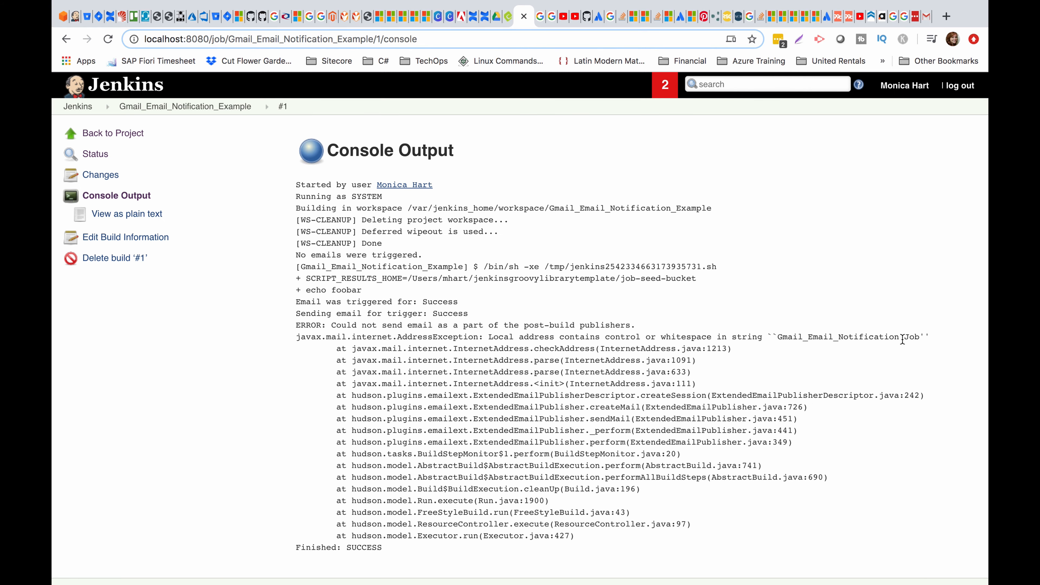
# Check the console error about the space in the sender name, then return to the project page.
pyautogui.moveTo(909, 338); pyautogui.dragTo(865, 332)
pyautogui.click(834, 337)
pyautogui.click(185, 106)
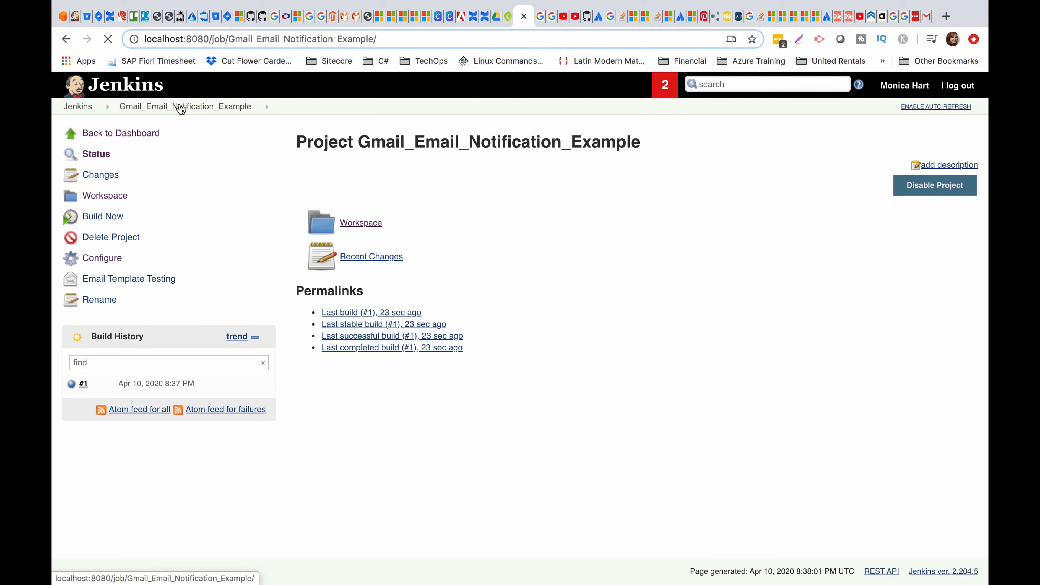
# Change the Project From sender to Gmail_Email_Notification_Job and save the configuration.
pyautogui.click(101, 259)
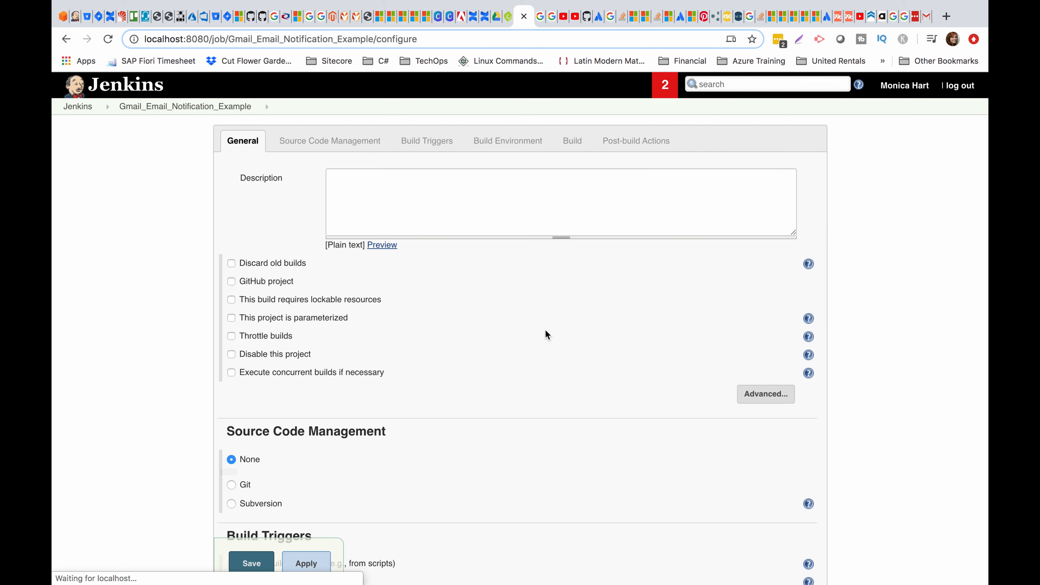
pyautogui.scroll(-10, 546, 334)
pyautogui.scroll(-15, 545, 330)
pyautogui.scroll(5, 545, 330)
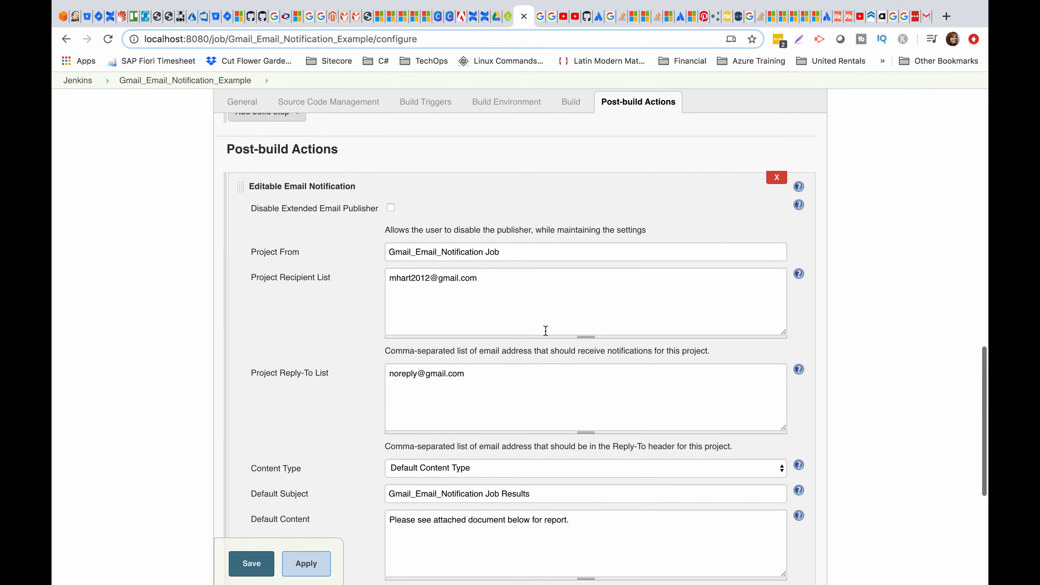
pyautogui.click(494, 271)
pyautogui.click(521, 254)
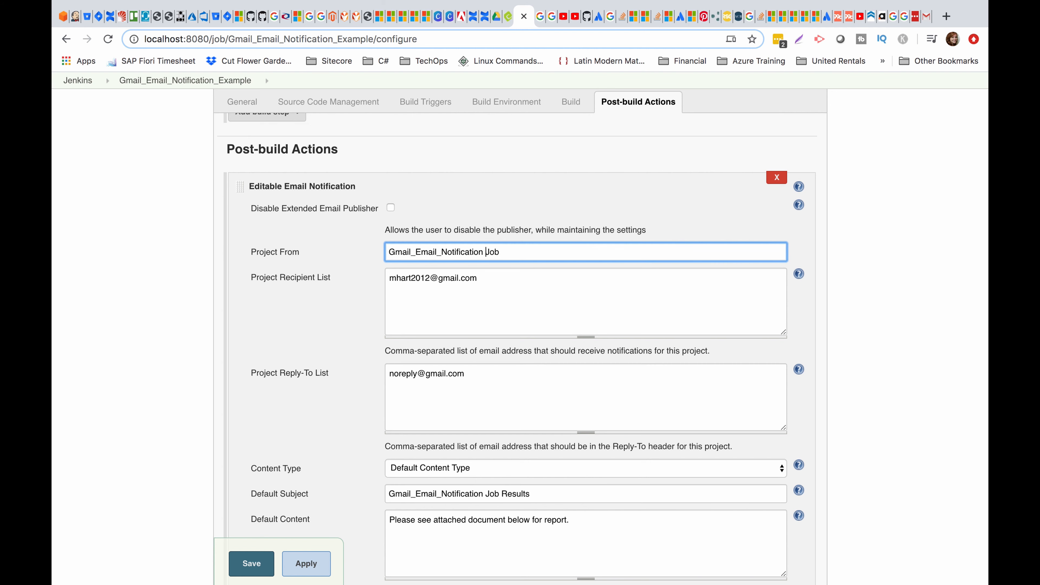
pyautogui.press('BackSpace')
pyautogui.write('_')
pyautogui.click(253, 558)
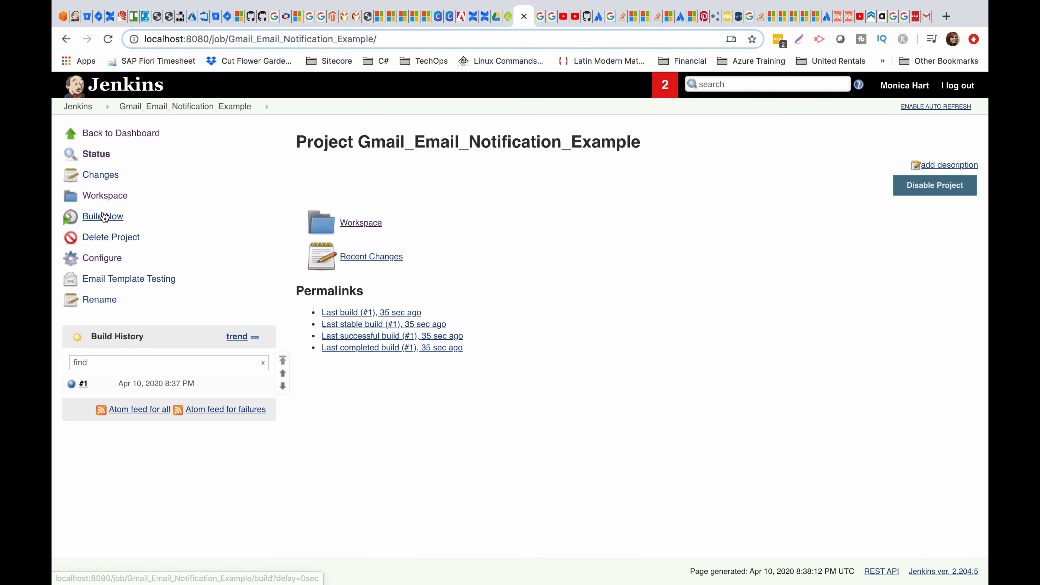
# Run build #2 and check its console log for the email-sent and Finished: SUCCESS lines.
pyautogui.click(105, 217)
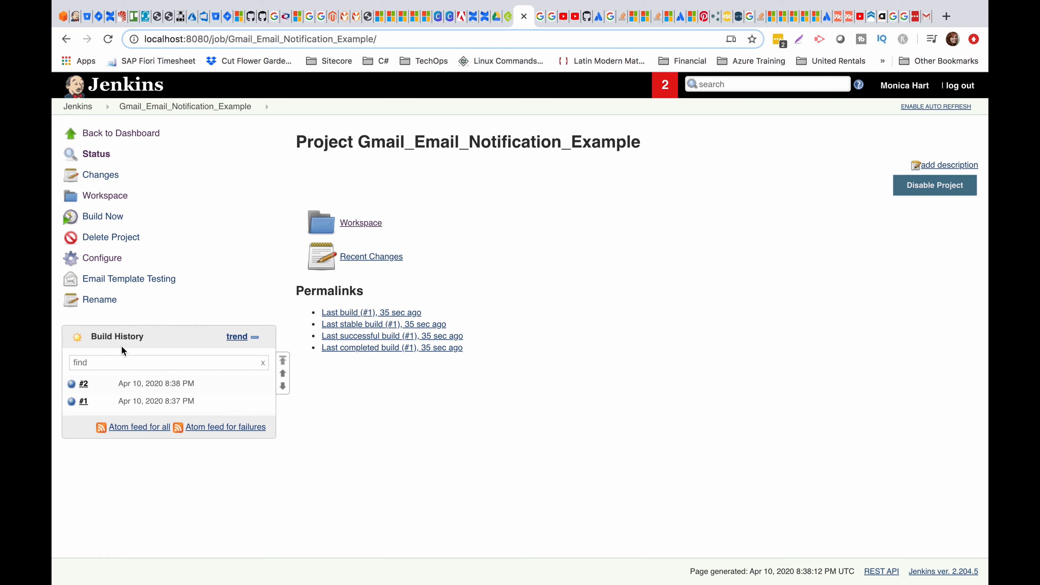
pyautogui.click(84, 383)
pyautogui.click(133, 196)
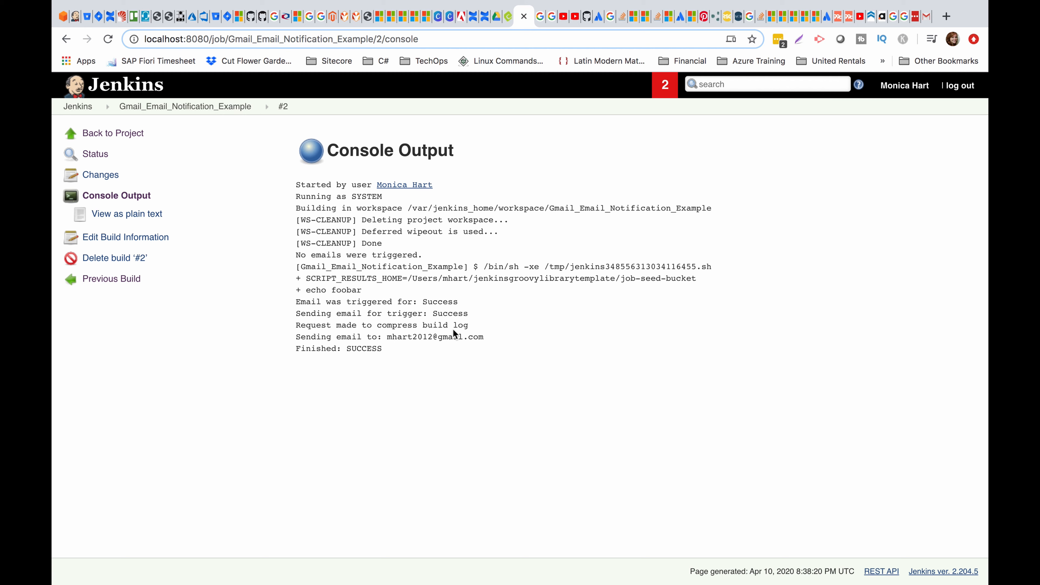
pyautogui.moveTo(322, 337); pyautogui.dragTo(362, 336)
pyautogui.click(492, 344)
pyautogui.click(362, 336)
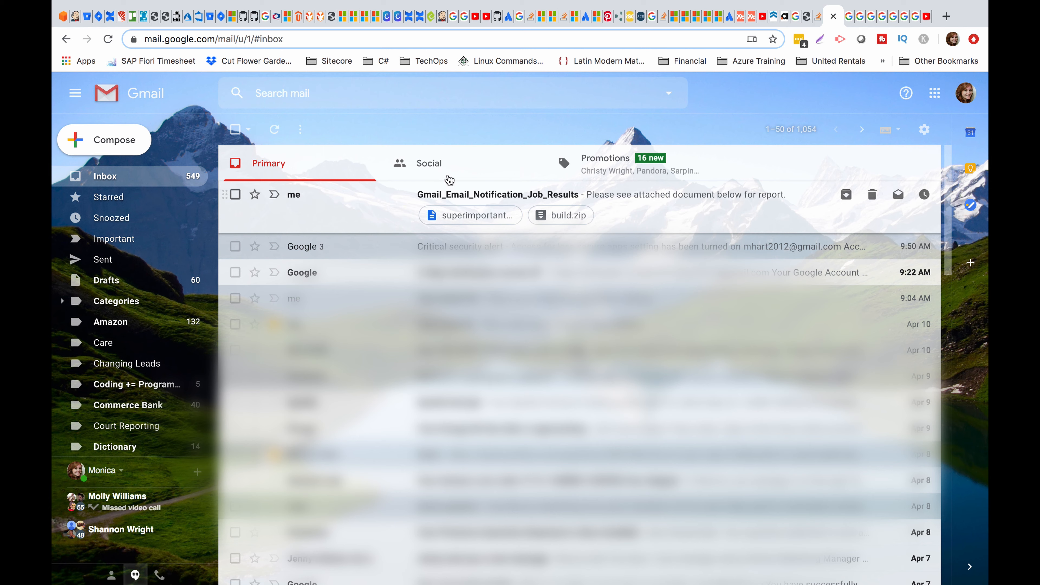
# Open build #17's console output and review the compressed-log, email-sent and recipient lines.
pyautogui.click(441, 22)
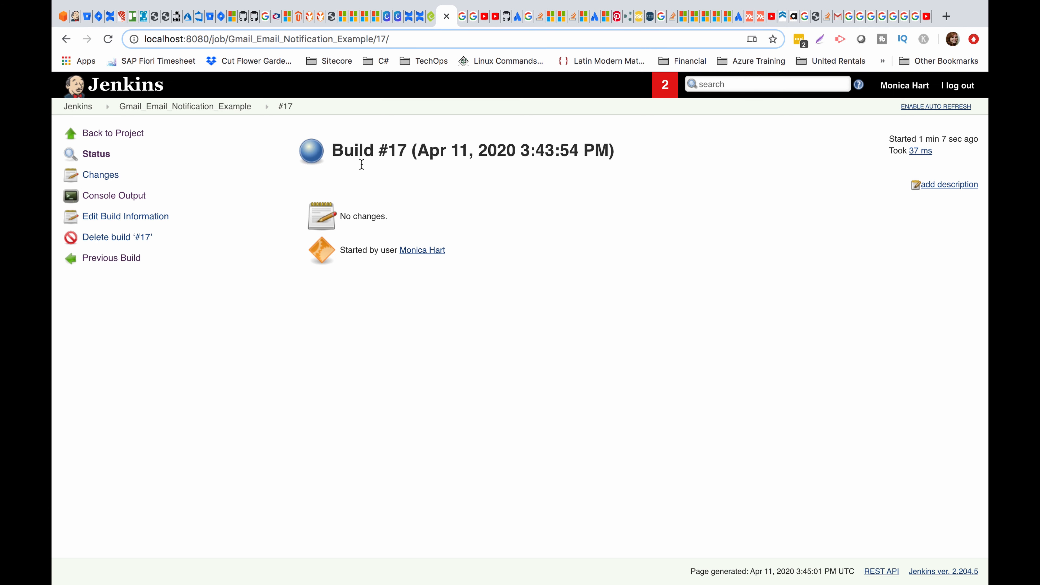
pyautogui.click(103, 196)
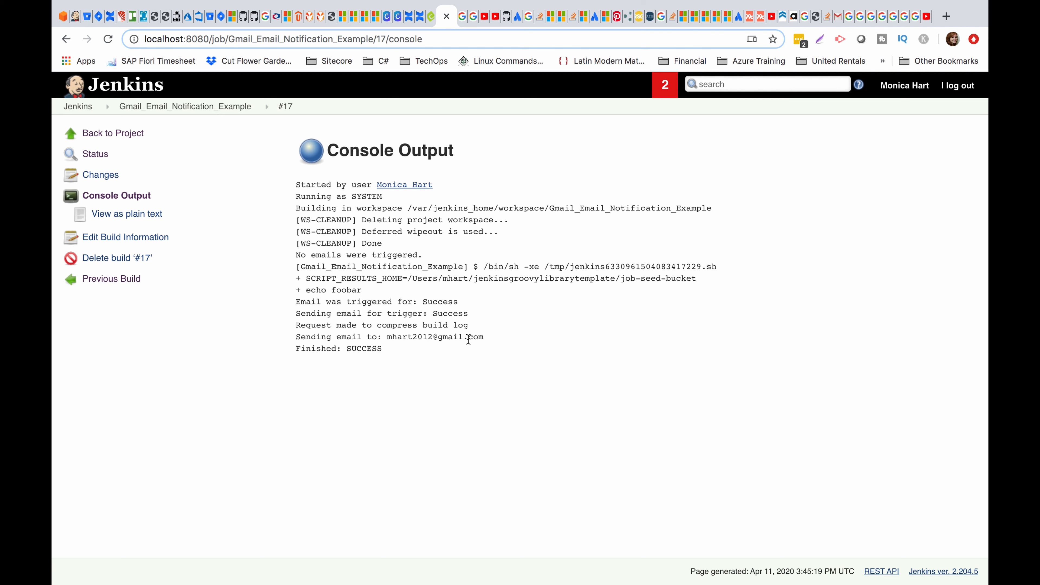
pyautogui.moveTo(484, 337); pyautogui.dragTo(307, 314)
pyautogui.click(394, 355)
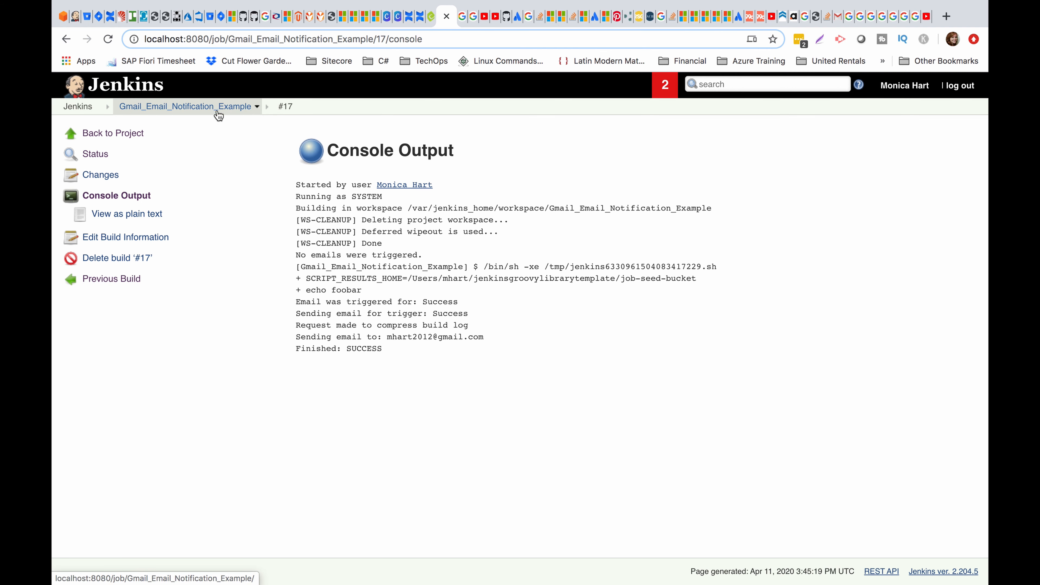
pyautogui.click(872, 22)
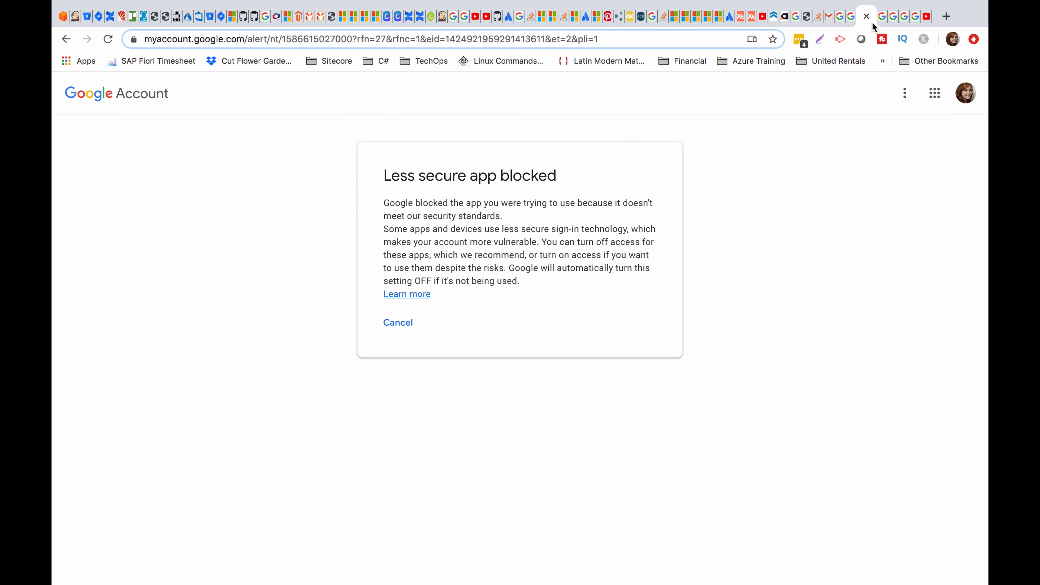
pyautogui.click(856, 22)
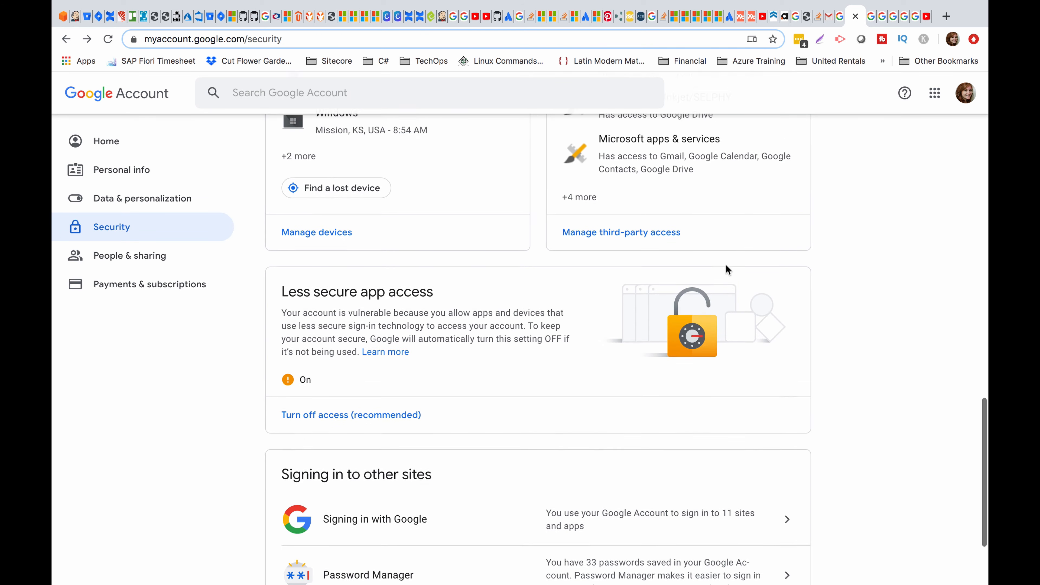
pyautogui.scroll(10, 725, 265)
pyautogui.scroll(10, 727, 271)
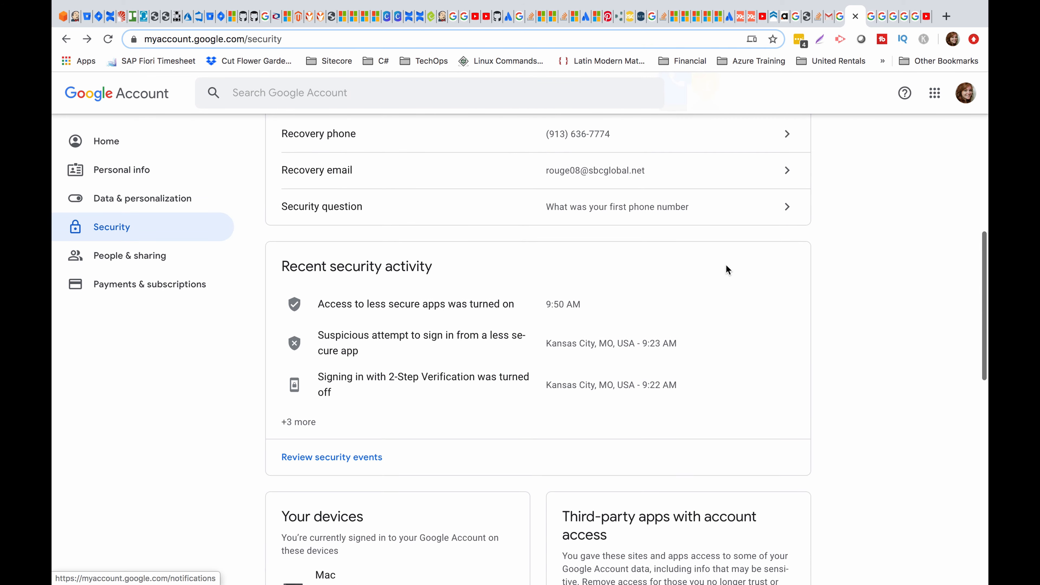
pyautogui.scroll(3, 725, 270)
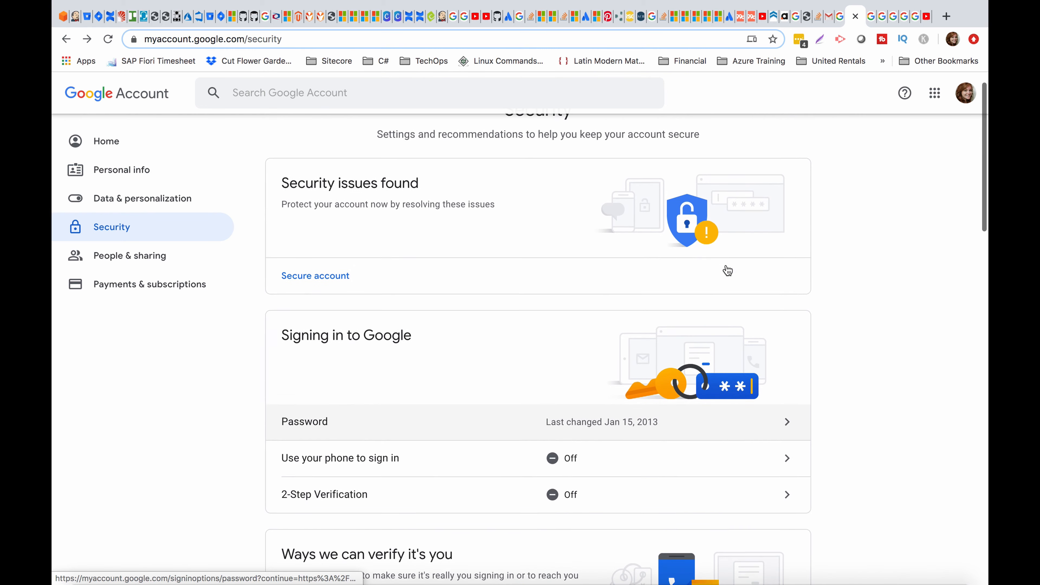
pyautogui.scroll(-3, 726, 272)
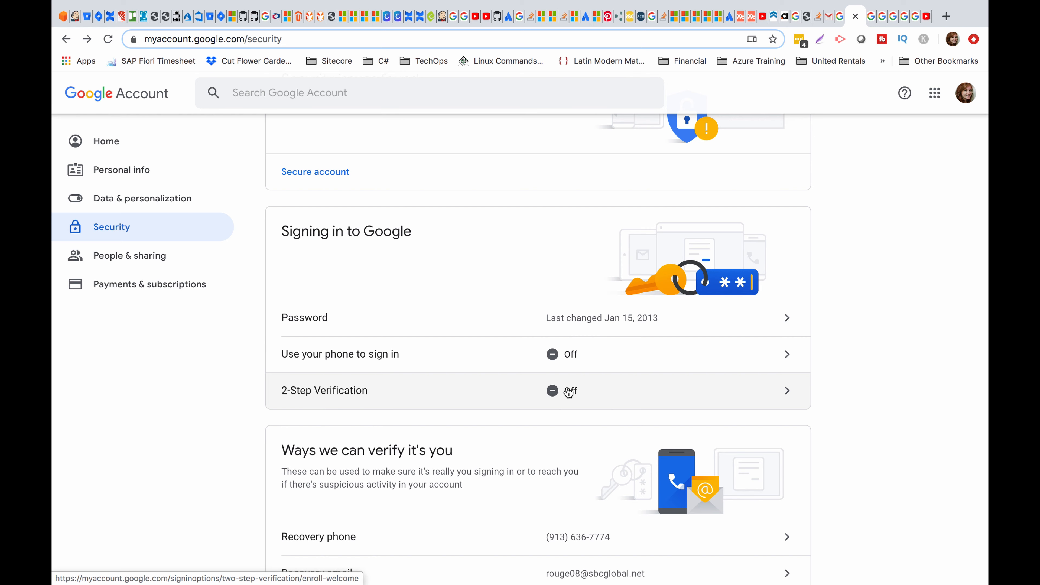
pyautogui.scroll(-15, 568, 392)
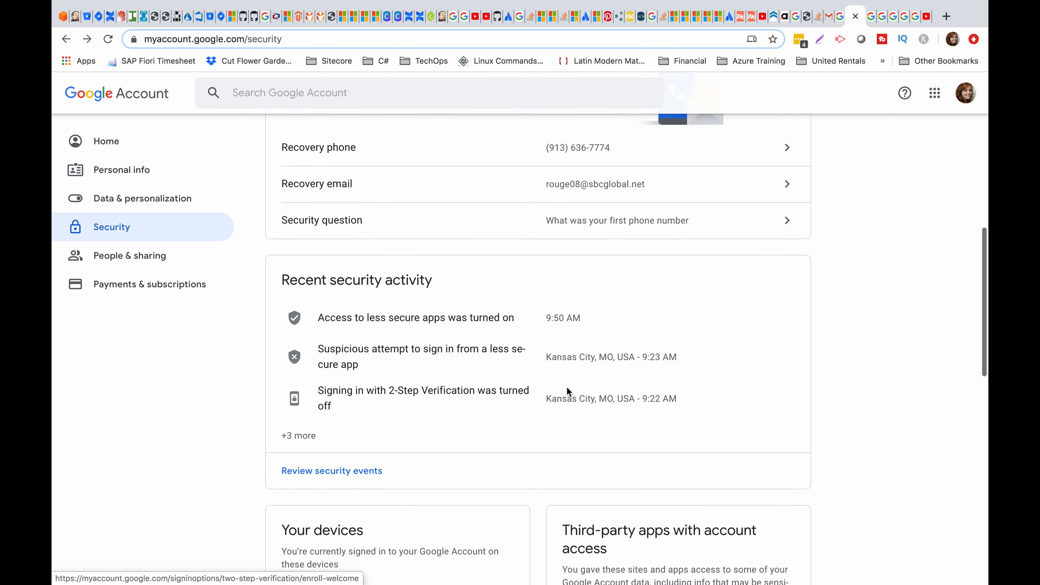
pyautogui.scroll(-8, 567, 388)
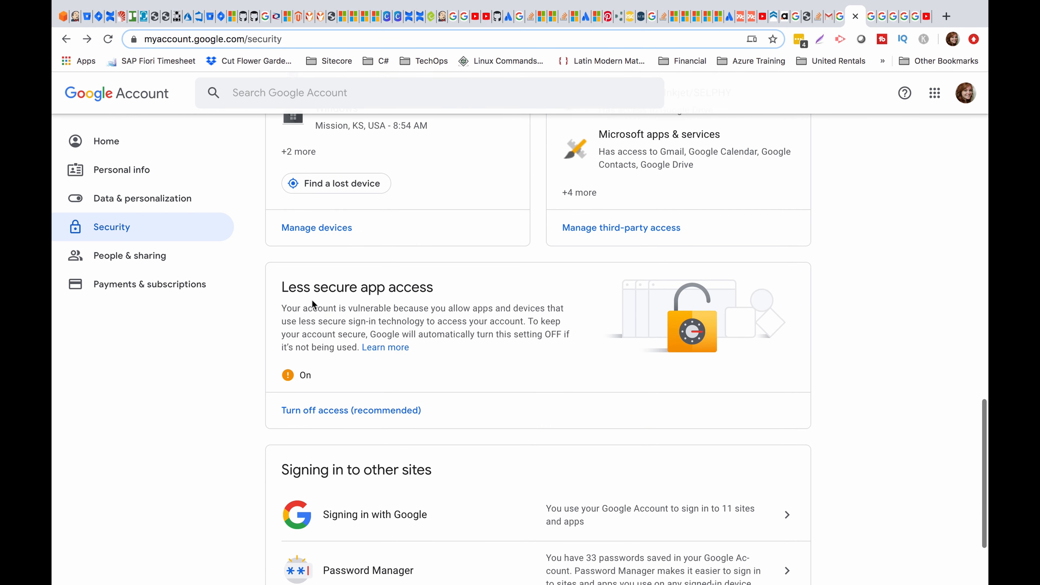
pyautogui.moveTo(289, 286); pyautogui.dragTo(432, 290)
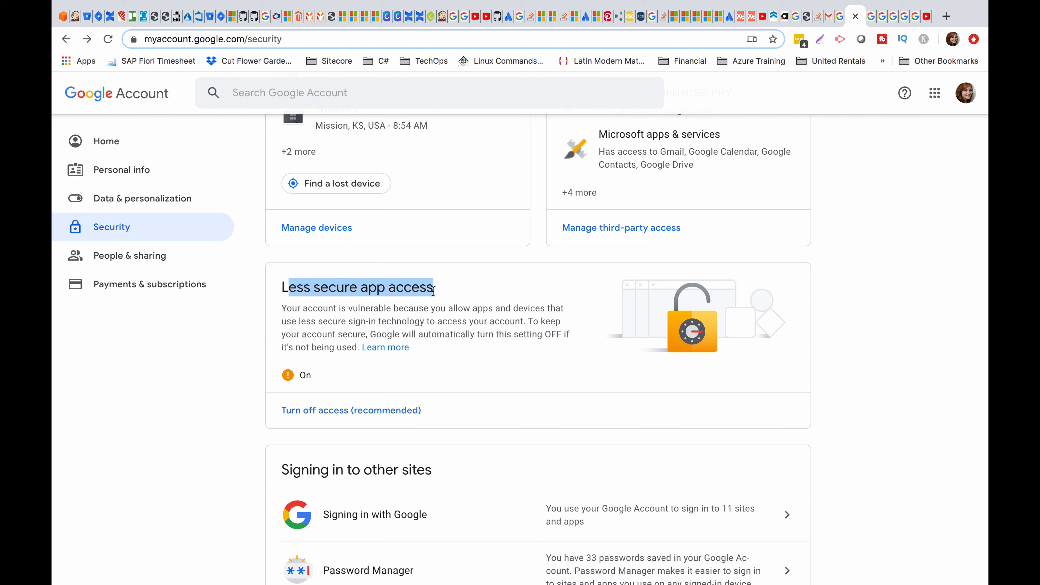
pyautogui.click(327, 347)
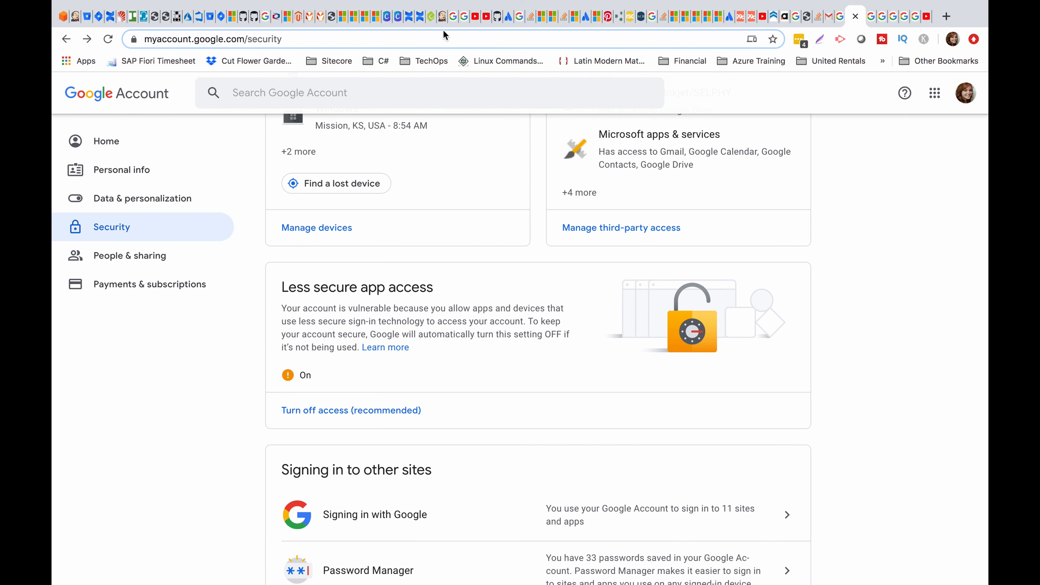
pyautogui.click(442, 16)
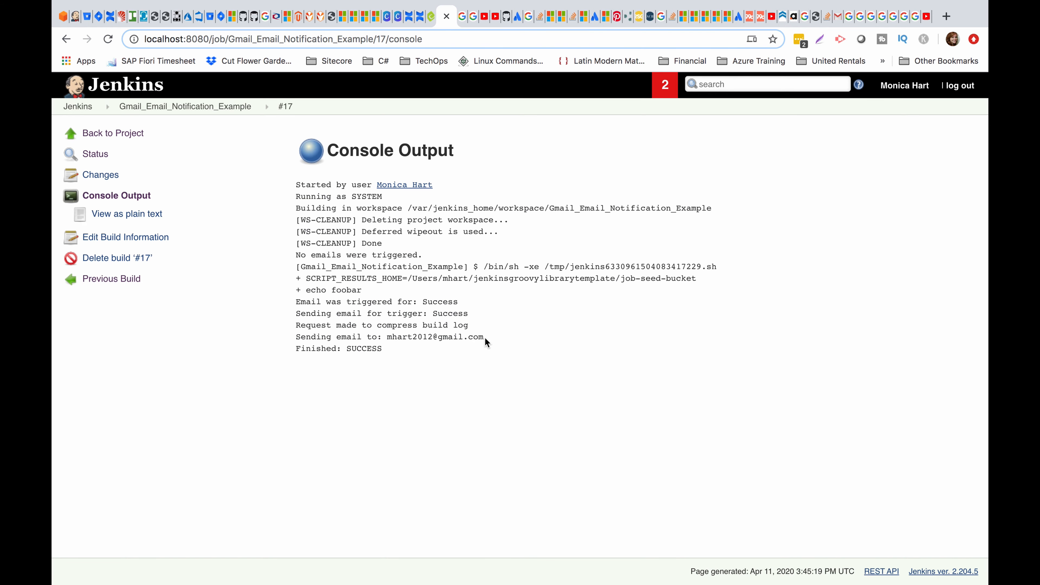
# Finish reviewing the build #17 log and bring up the Gmail inbox with the results email.
pyautogui.moveTo(484, 336); pyautogui.dragTo(284, 325)
pyautogui.click(355, 318)
pyautogui.click(837, 17)
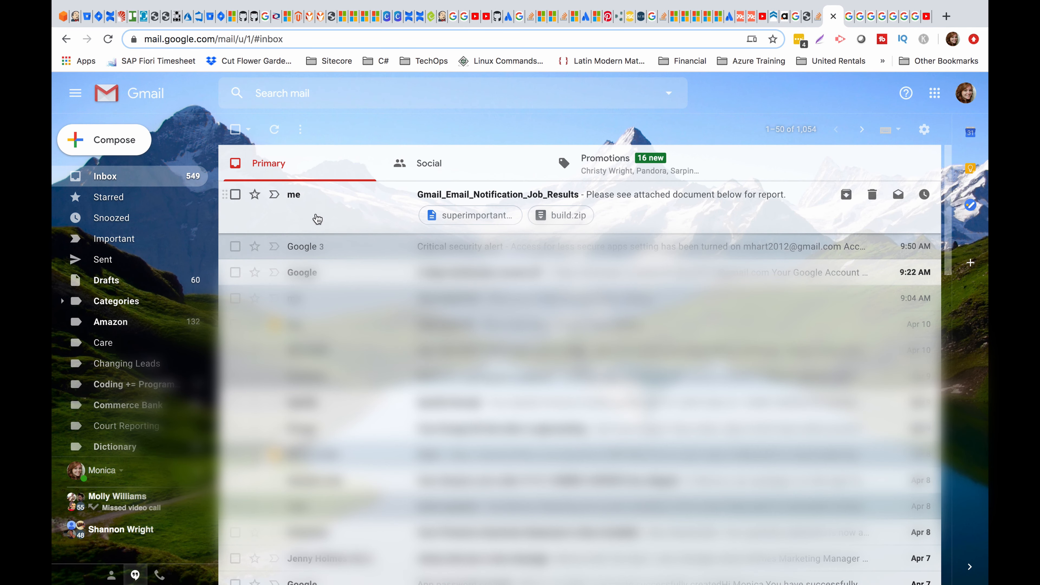
# Open the Gmail_Email_Notification_Job_Results email and preview its superimportantreport.txt attachment.
pyautogui.click(444, 200)
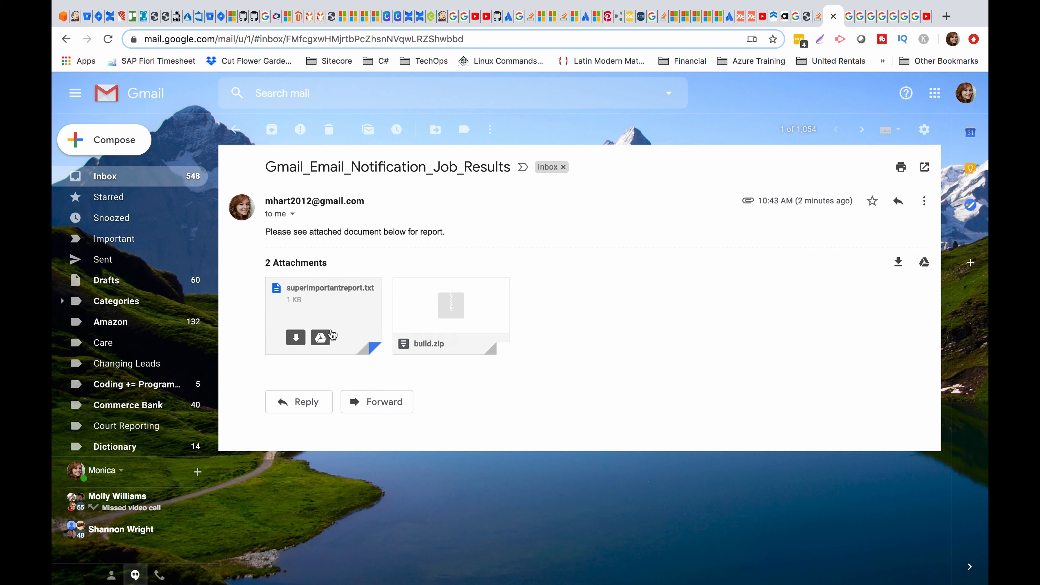
pyautogui.click(338, 310)
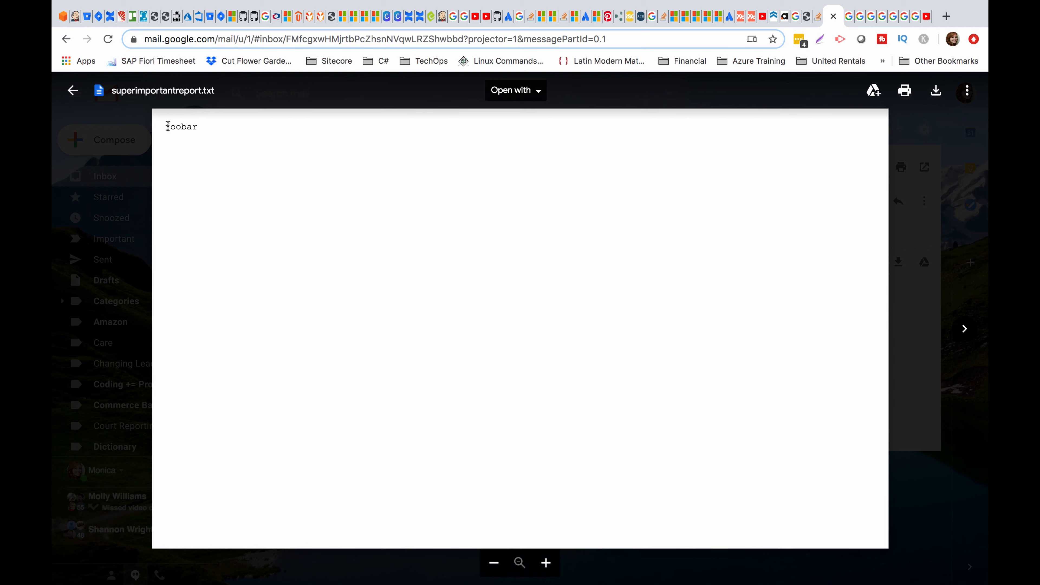
pyautogui.click(950, 200)
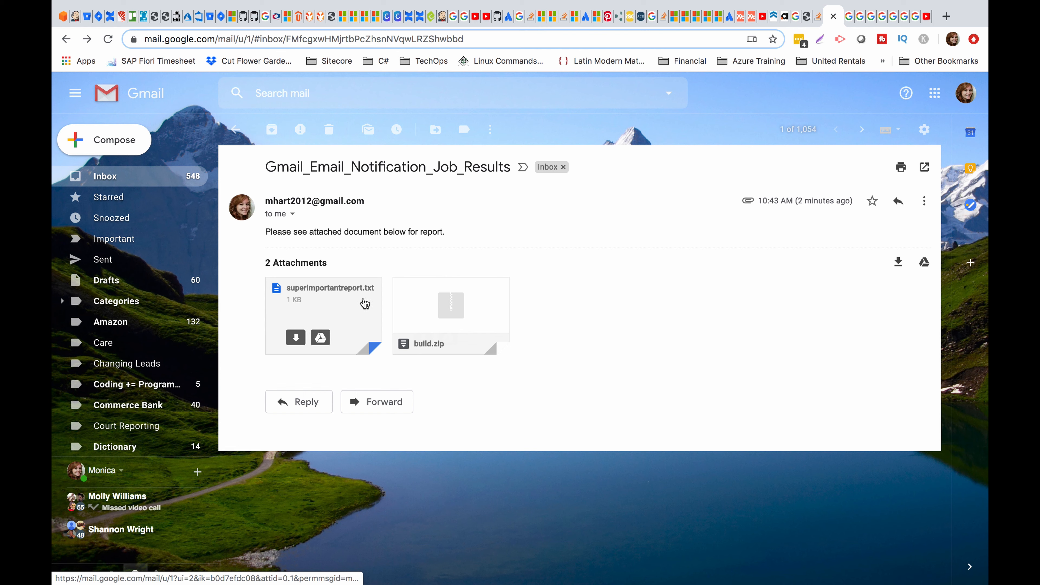
# Check the build.zip attachment, then go back to Jenkins' build #17 console output.
pyautogui.moveTo(490, 305)
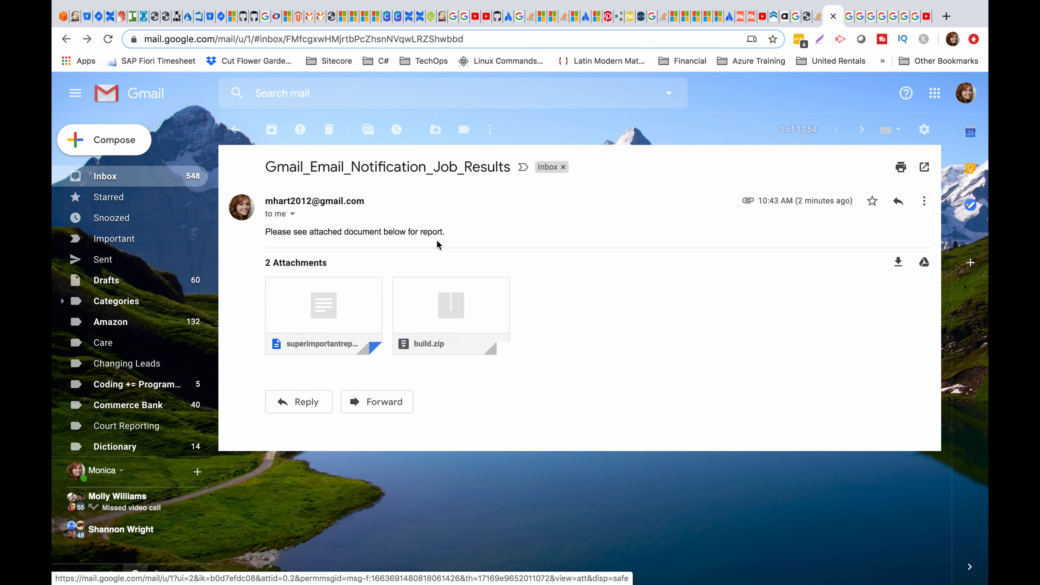
pyautogui.moveTo(445, 306)
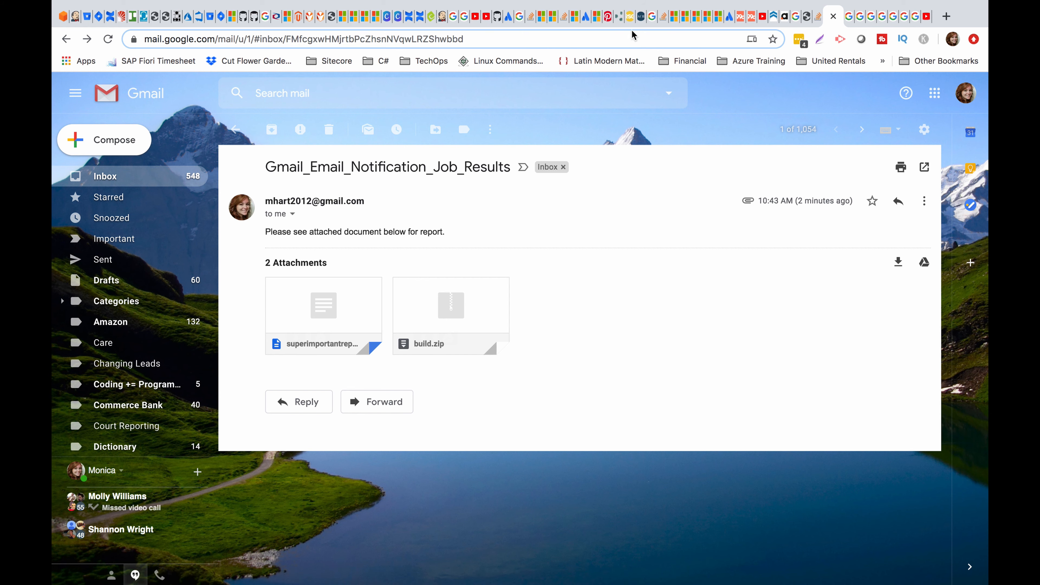
pyautogui.click(445, 26)
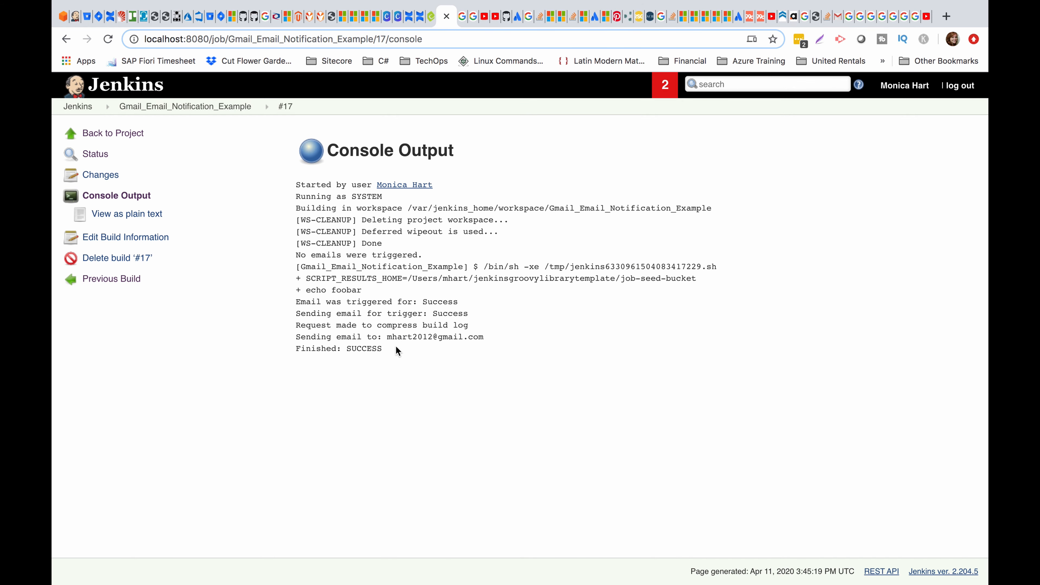
# Review the final build log lines, visit Gmail_Email_Notification_Example's page, and return to the dashboard.
pyautogui.moveTo(394, 346); pyautogui.dragTo(293, 300)
pyautogui.click(350, 313)
pyautogui.click(79, 106)
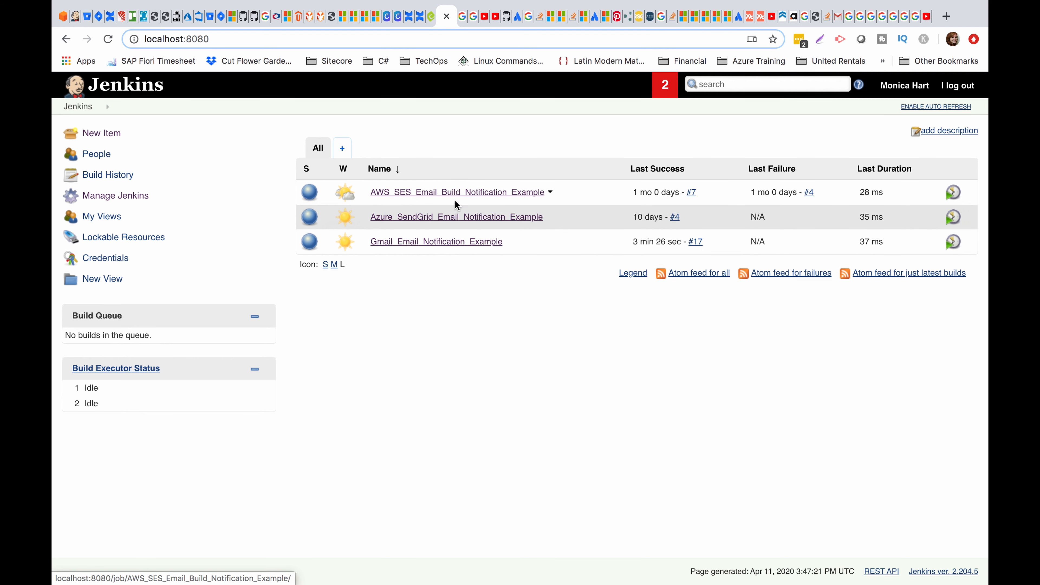
pyautogui.click(421, 242)
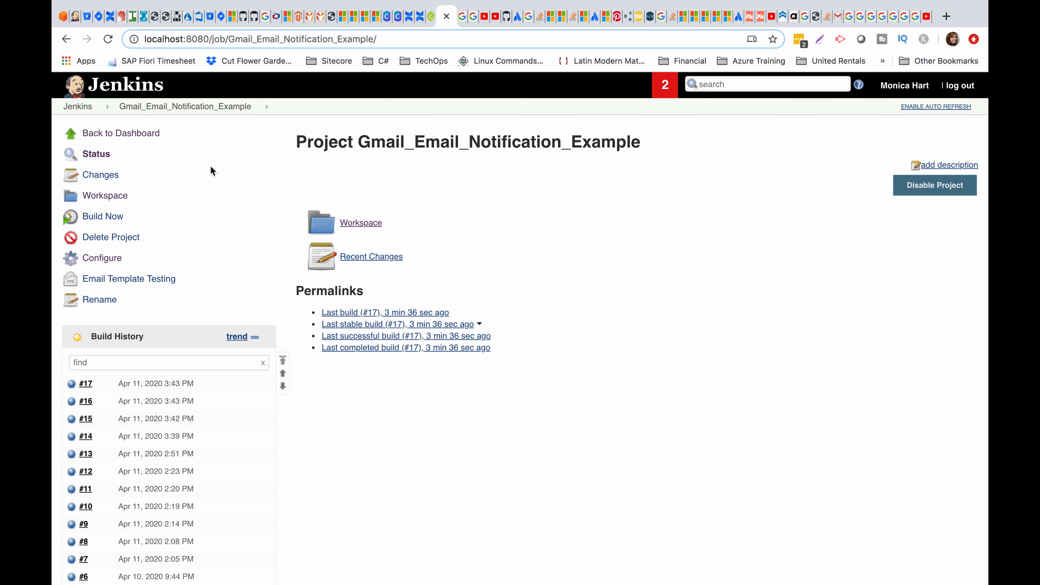
pyautogui.click(78, 106)
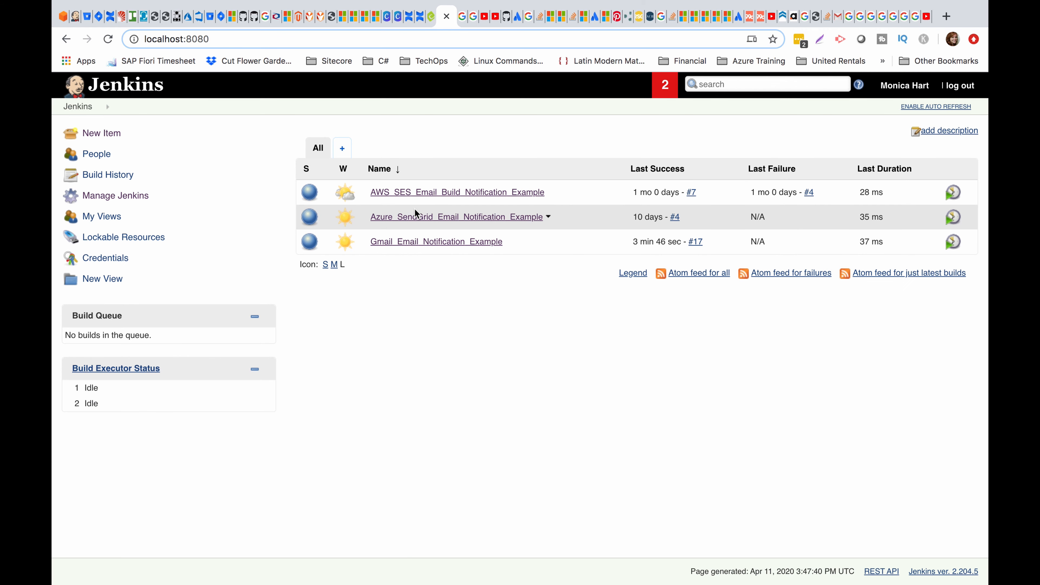